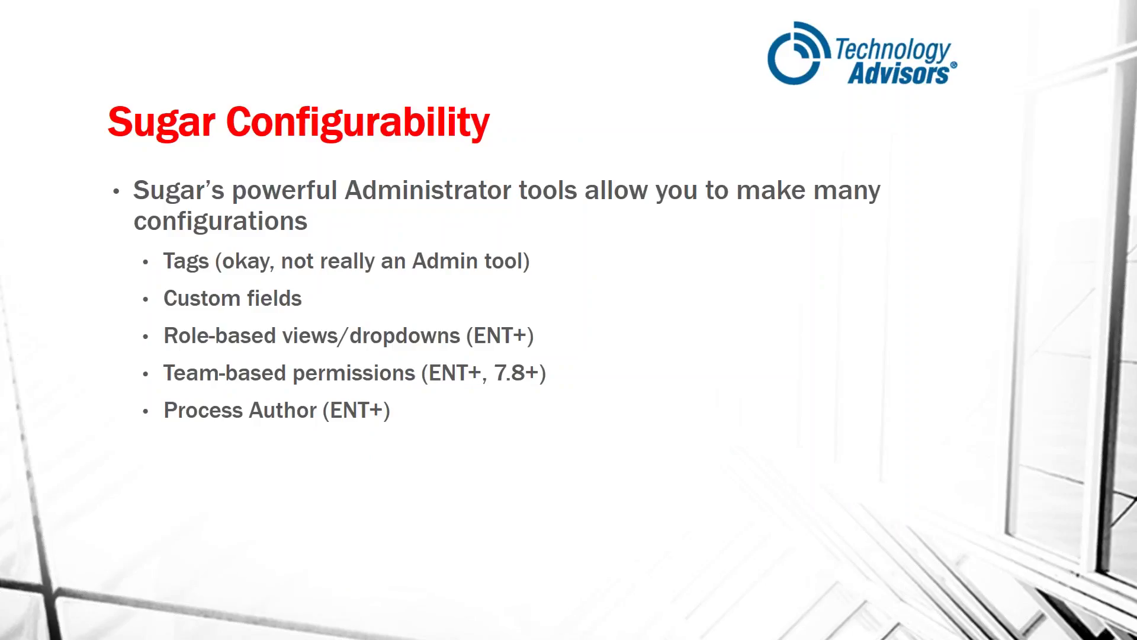
# End the slide show and switch to the Chrome window showing the Technology Advisors, Inc. account record
pyautogui.press('Escape')
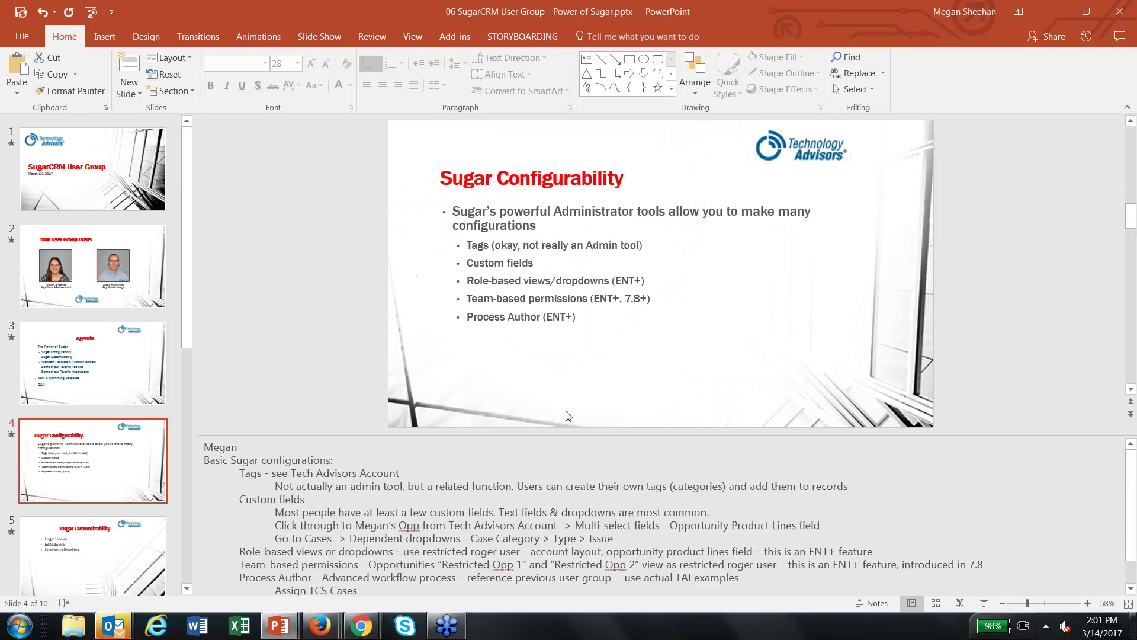
pyautogui.click(361, 625)
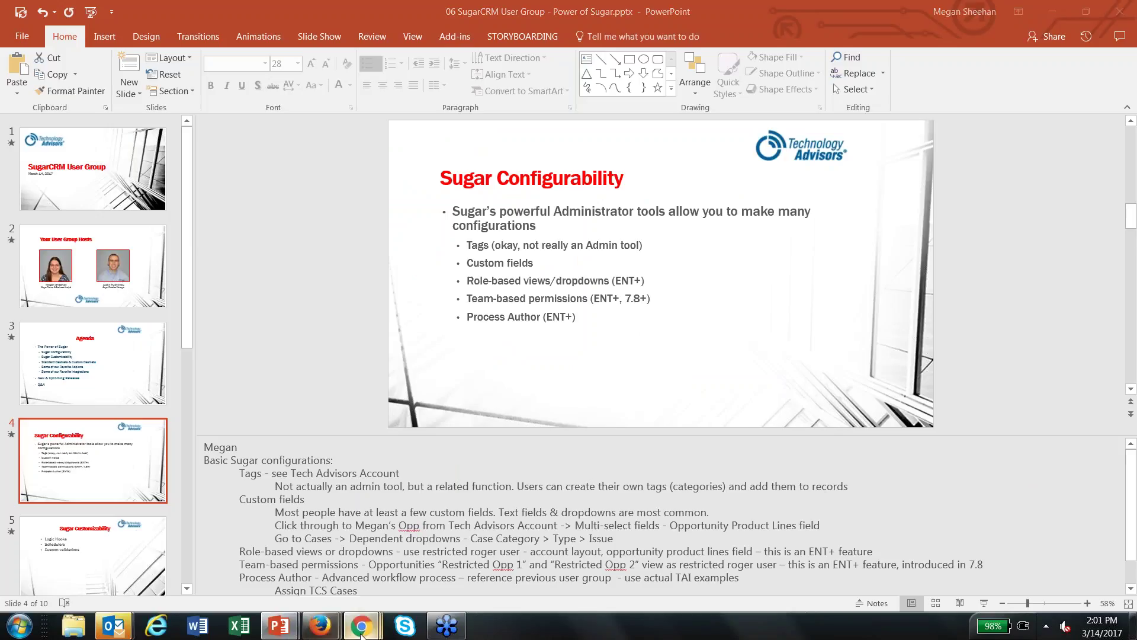
pyautogui.click(101, 535)
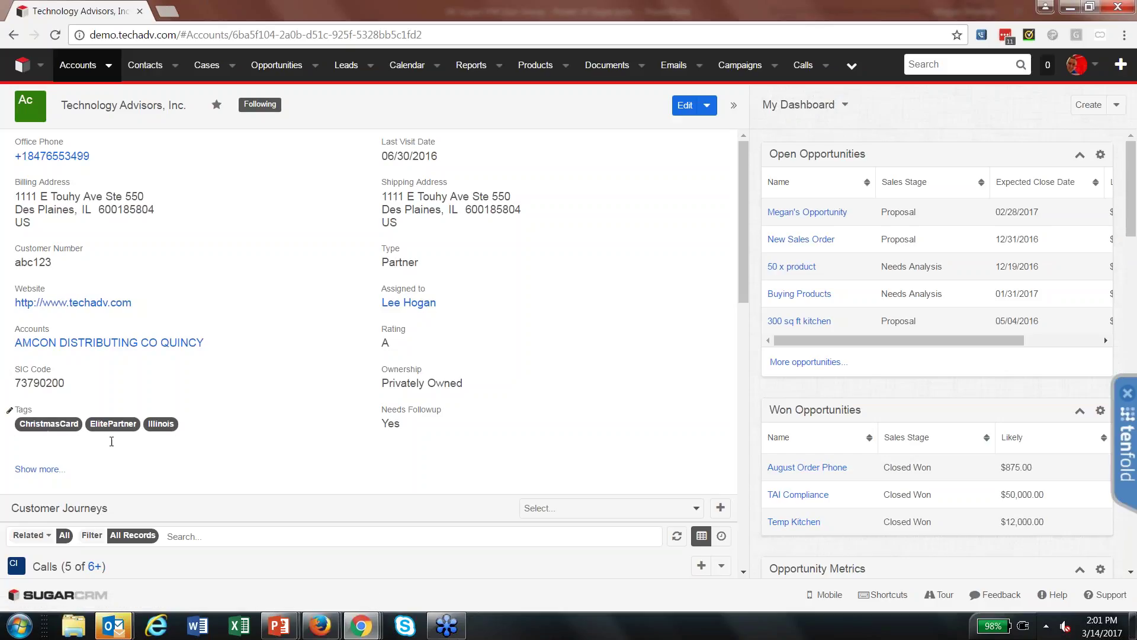
# Add a new tag named Vendor to the Technology Advisors, Inc. account and save the record
pyautogui.click(208, 416)
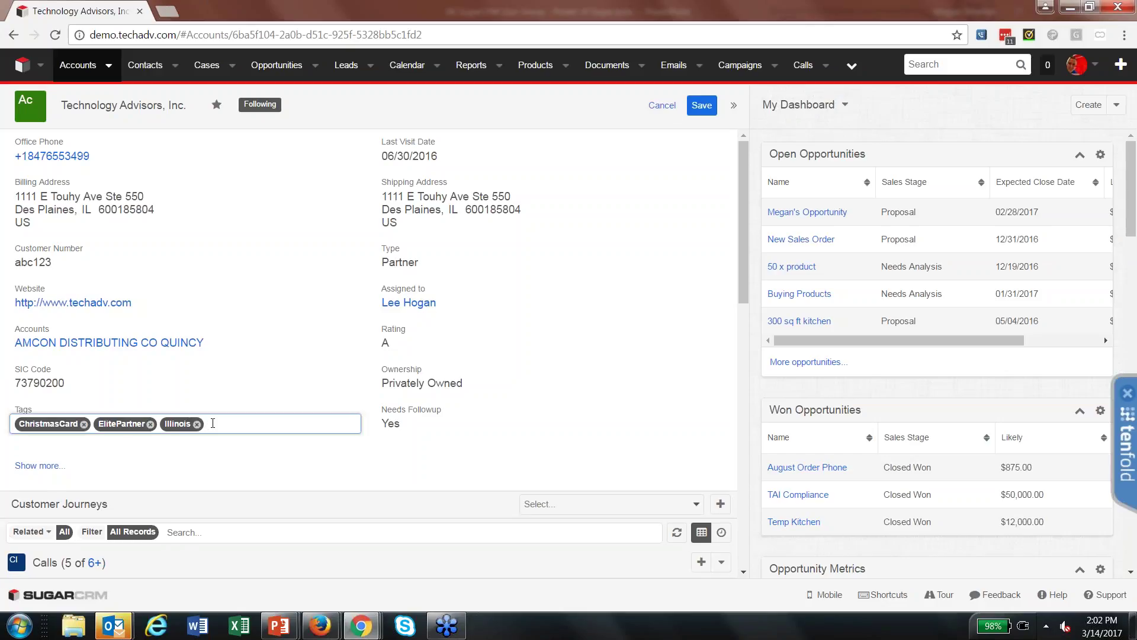
pyautogui.write('Vendor')
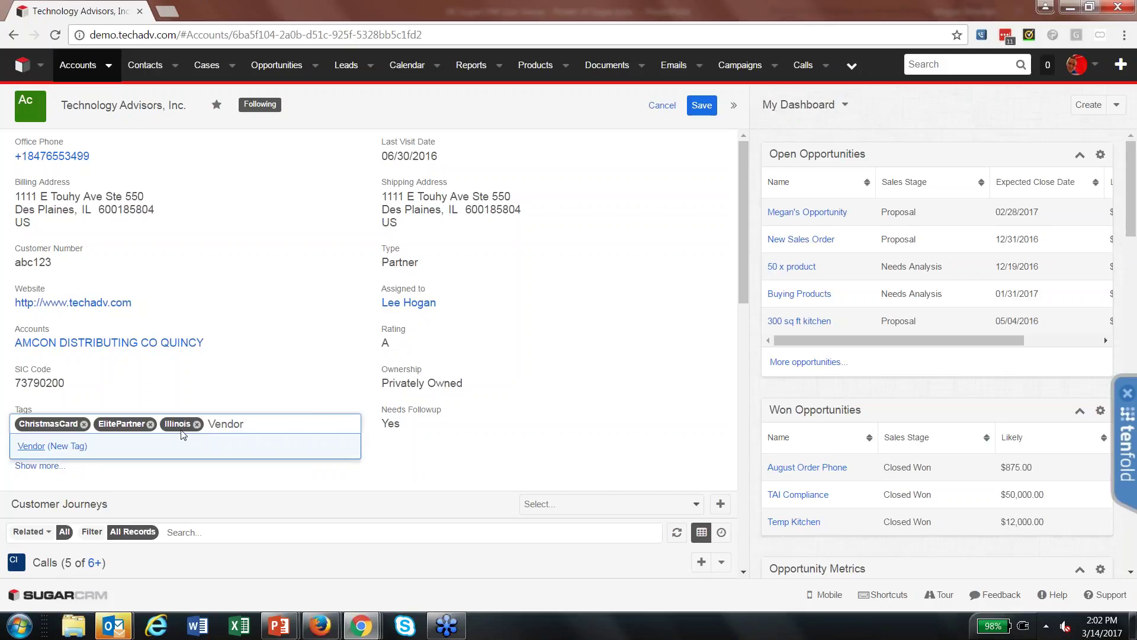
pyautogui.click(83, 451)
pyautogui.click(702, 105)
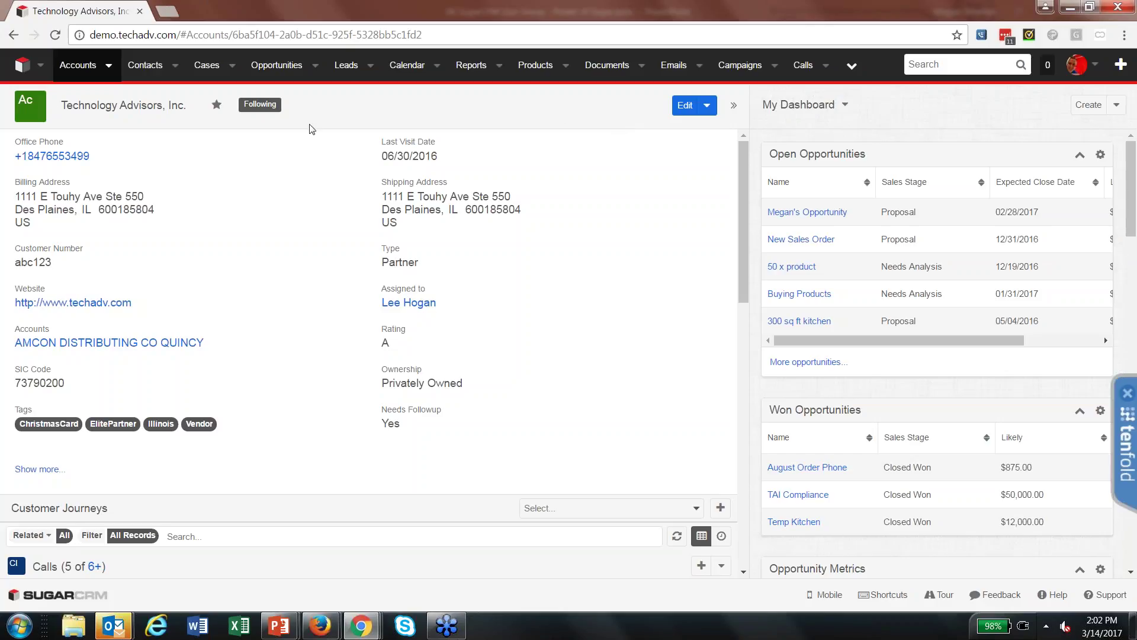
# Open the account's Customer Number and Type fields for editing, view the Type options, and cancel the edit
pyautogui.doubleClick(71, 261)
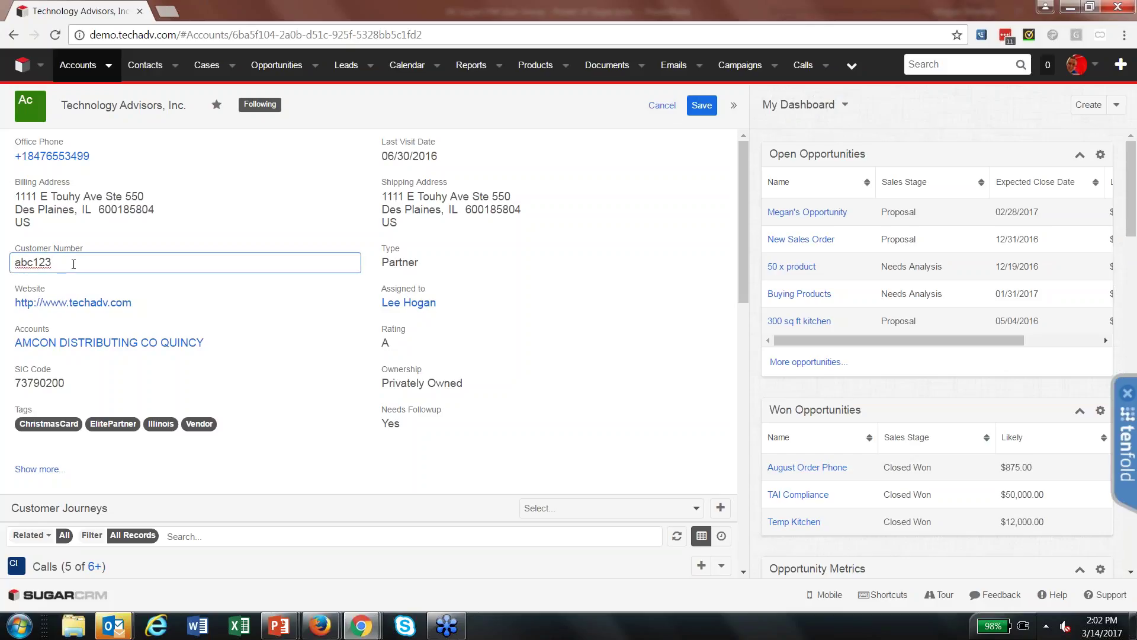
pyautogui.doubleClick(402, 262)
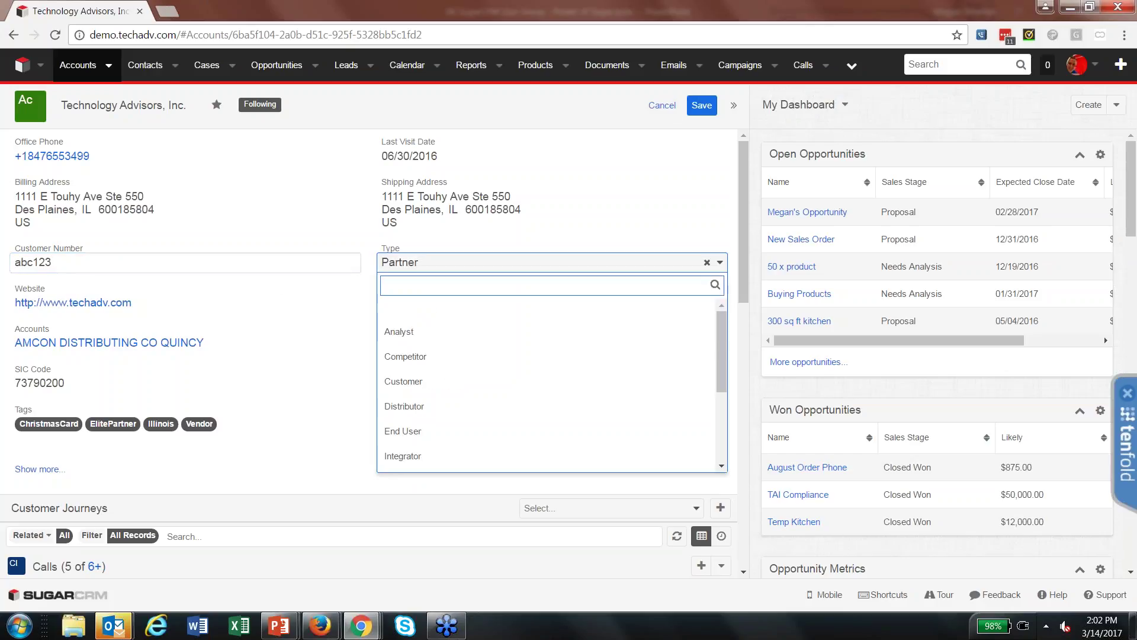
pyautogui.click(656, 109)
pyautogui.click(656, 104)
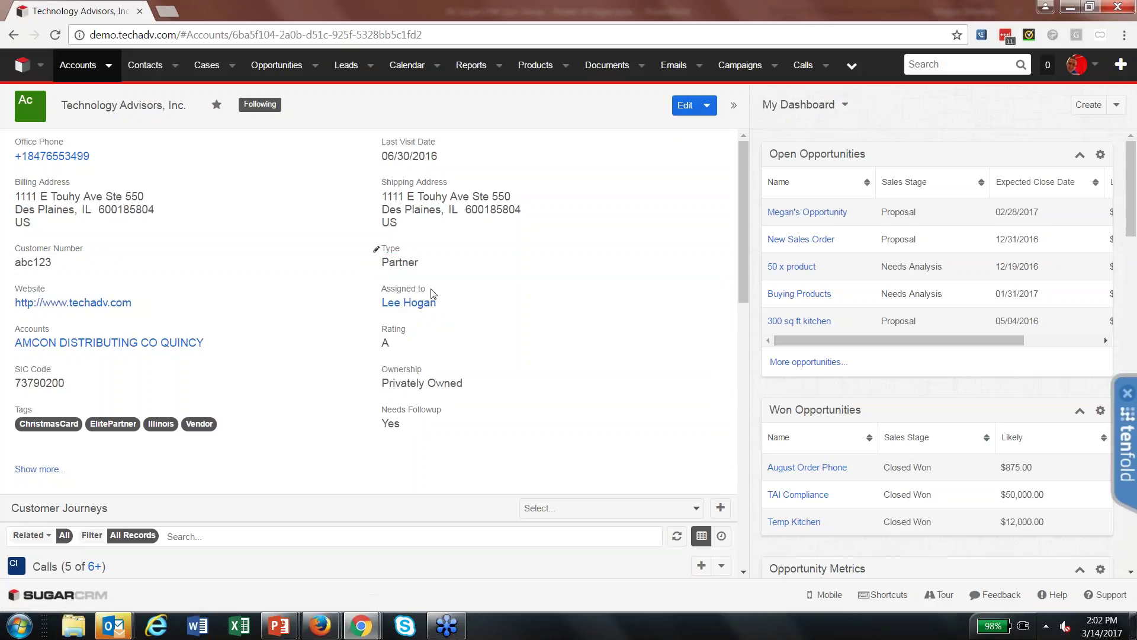
# Open the account's first open opportunity, add Feller Buncher and Four Wheel Drive Tractor to its Product Lines, and save
pyautogui.click(800, 215)
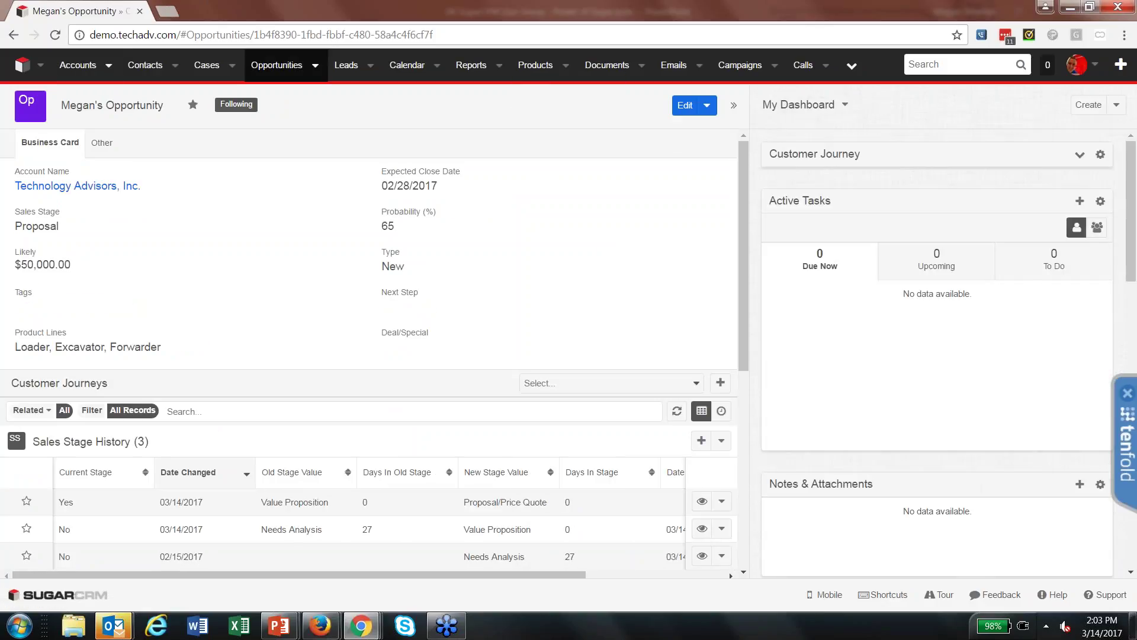
pyautogui.click(201, 347)
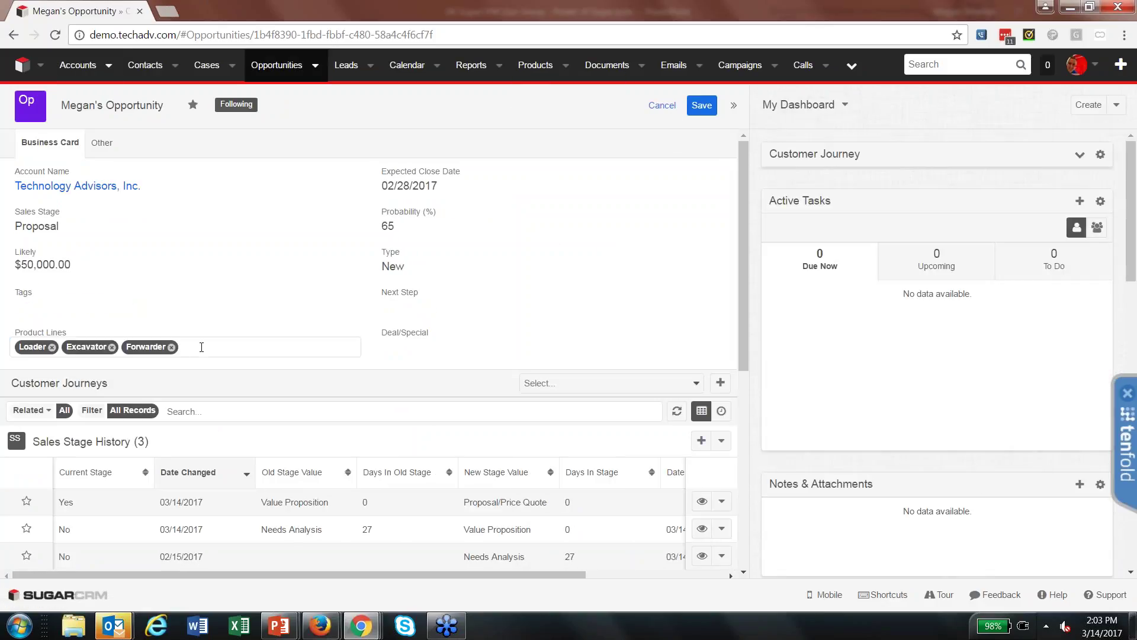
pyautogui.click(202, 347)
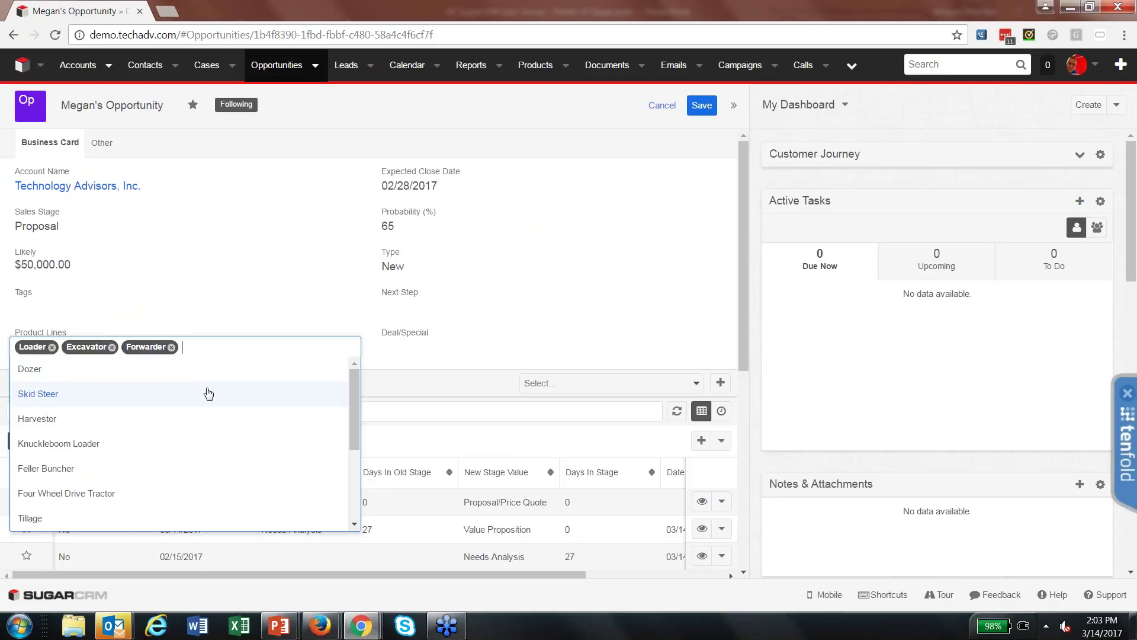
pyautogui.click(160, 474)
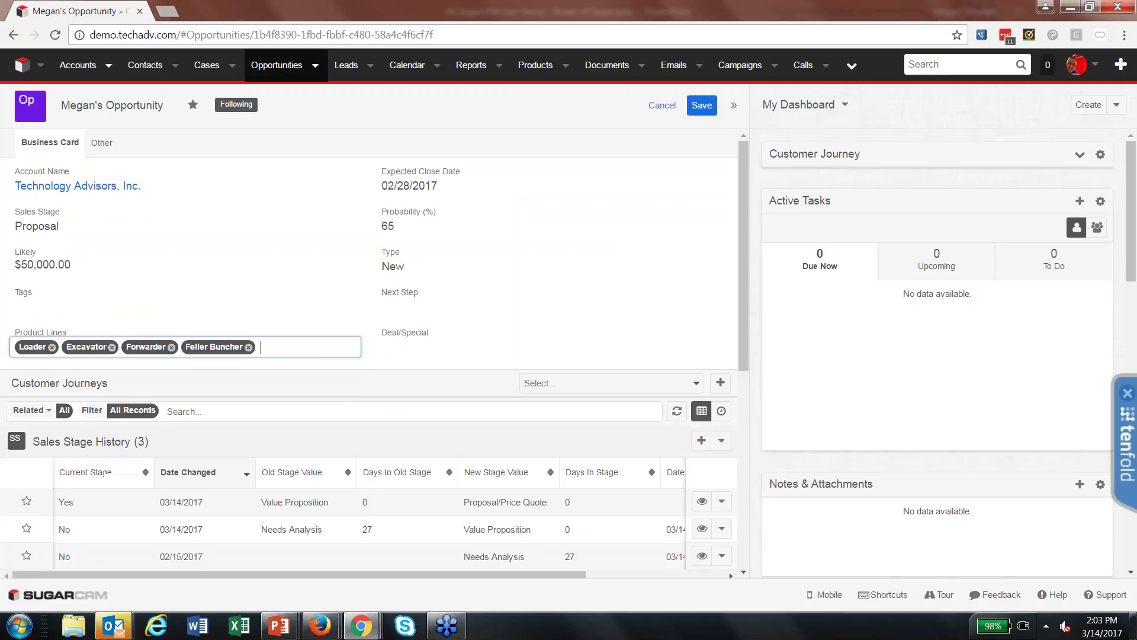
pyautogui.click(295, 350)
pyautogui.click(198, 467)
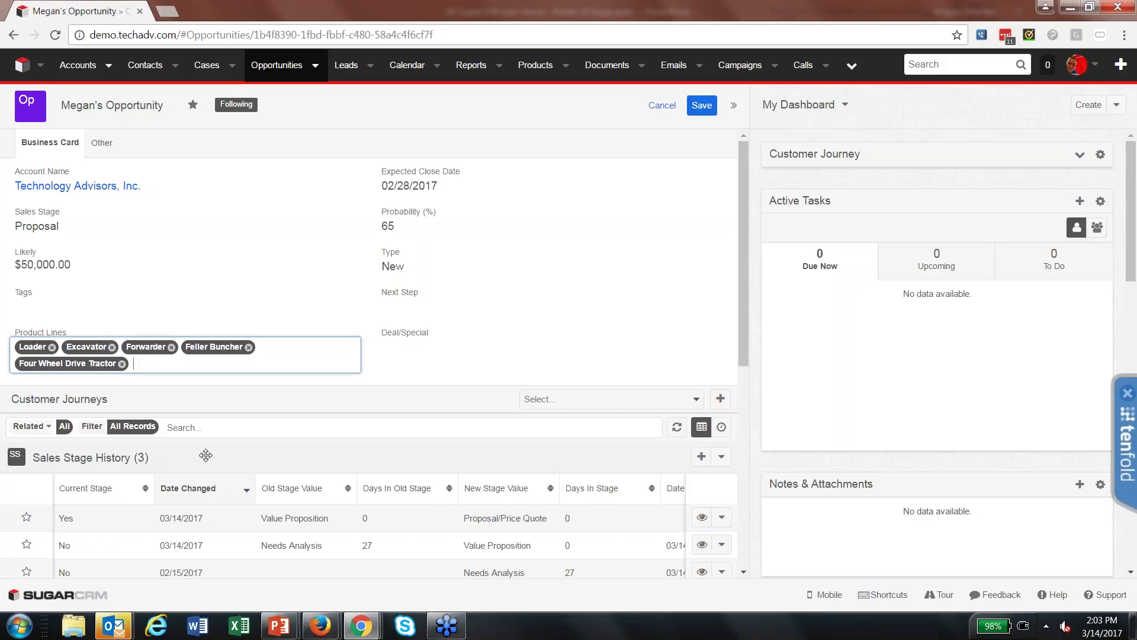
pyautogui.click(707, 109)
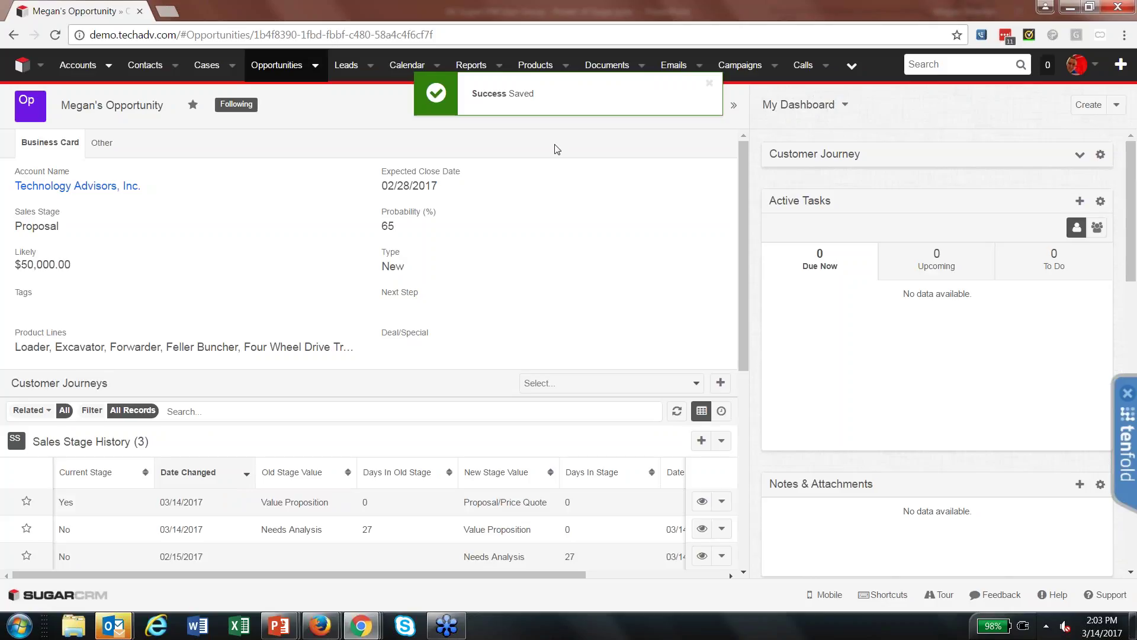
# Open a blank case creation form in a separate browser tab
pyautogui.click(234, 66)
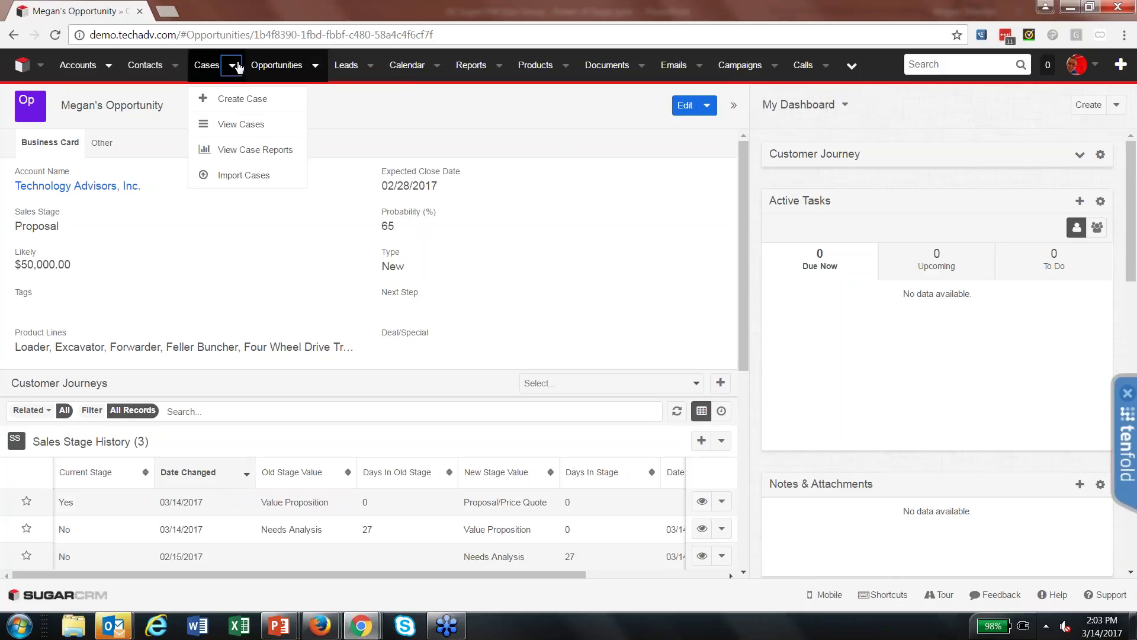
pyautogui.middleClick(237, 101)
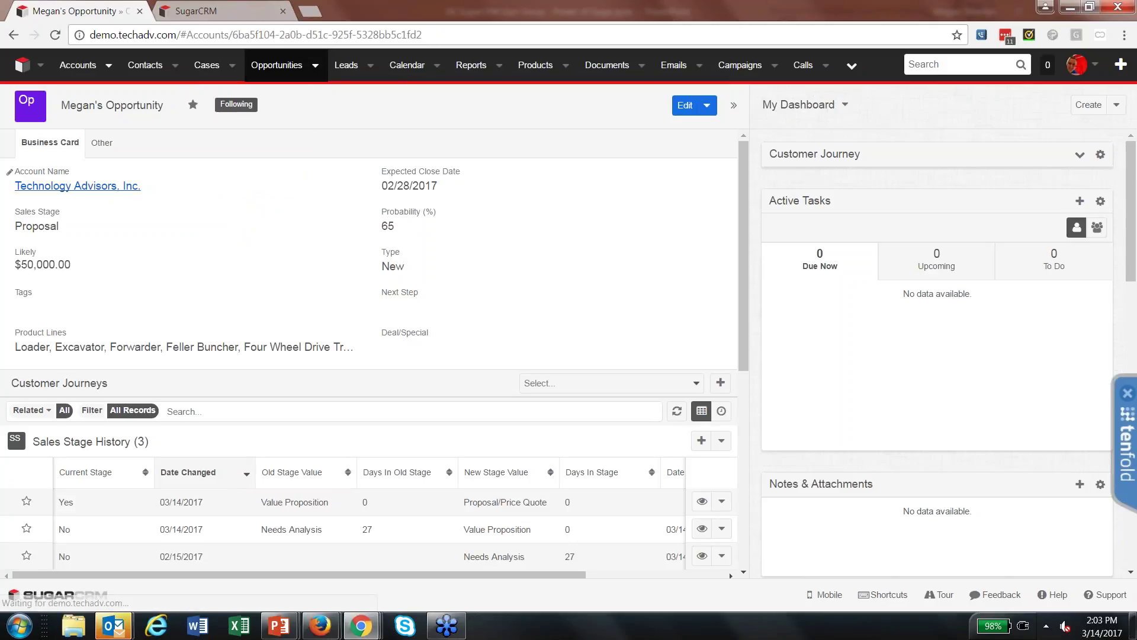
pyautogui.click(214, 12)
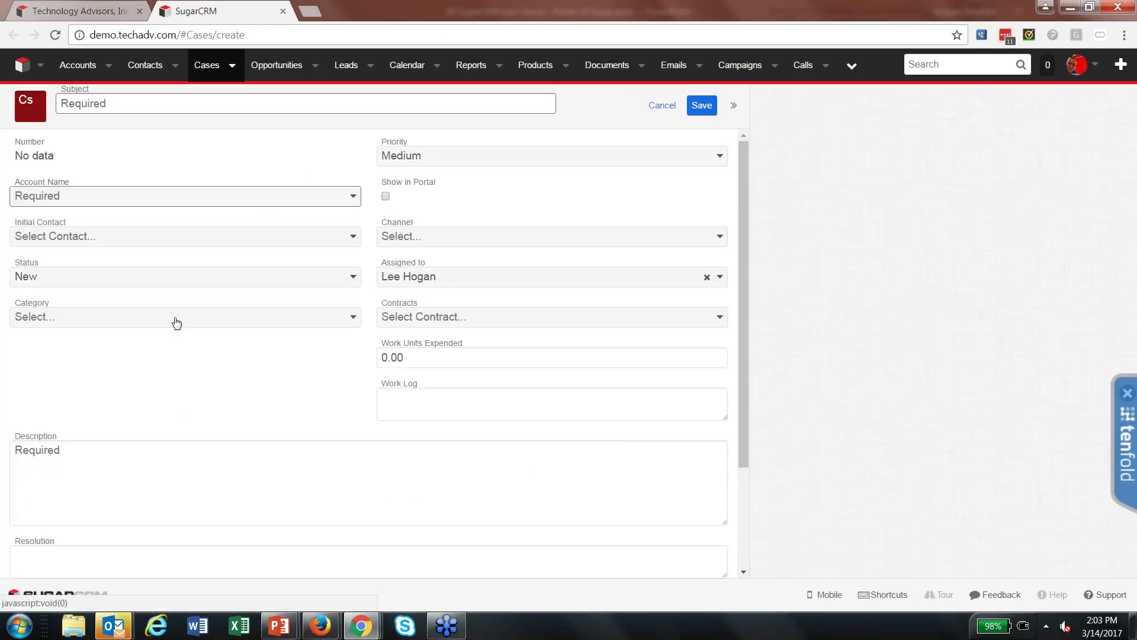
# Set the new case's Category to Hardware and view the dependent Type options
pyautogui.click(177, 323)
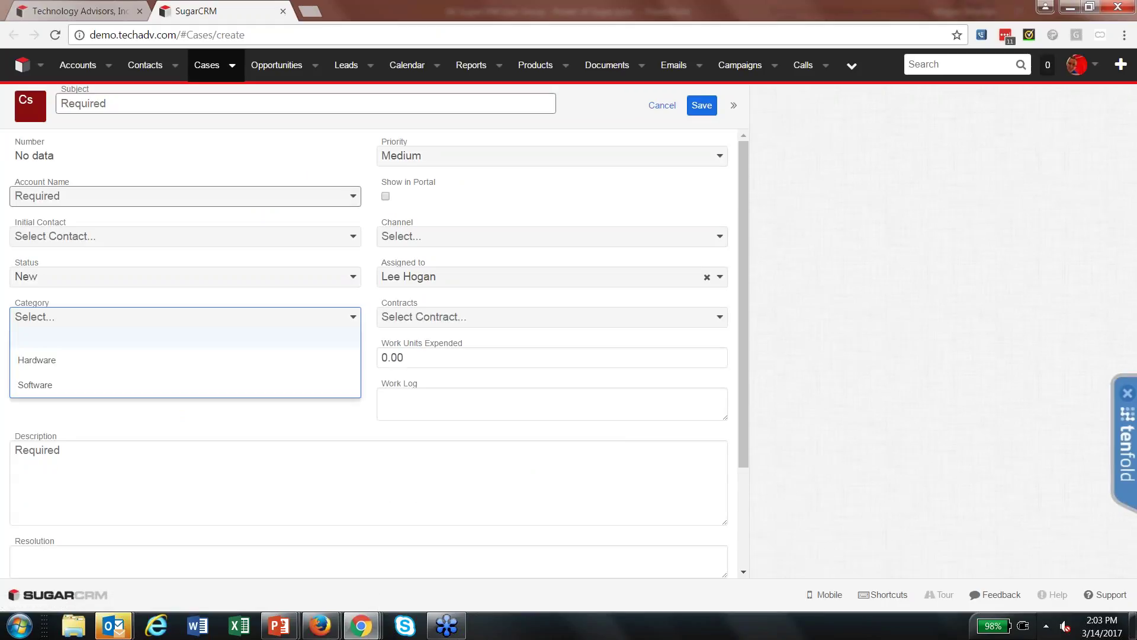
pyautogui.click(141, 367)
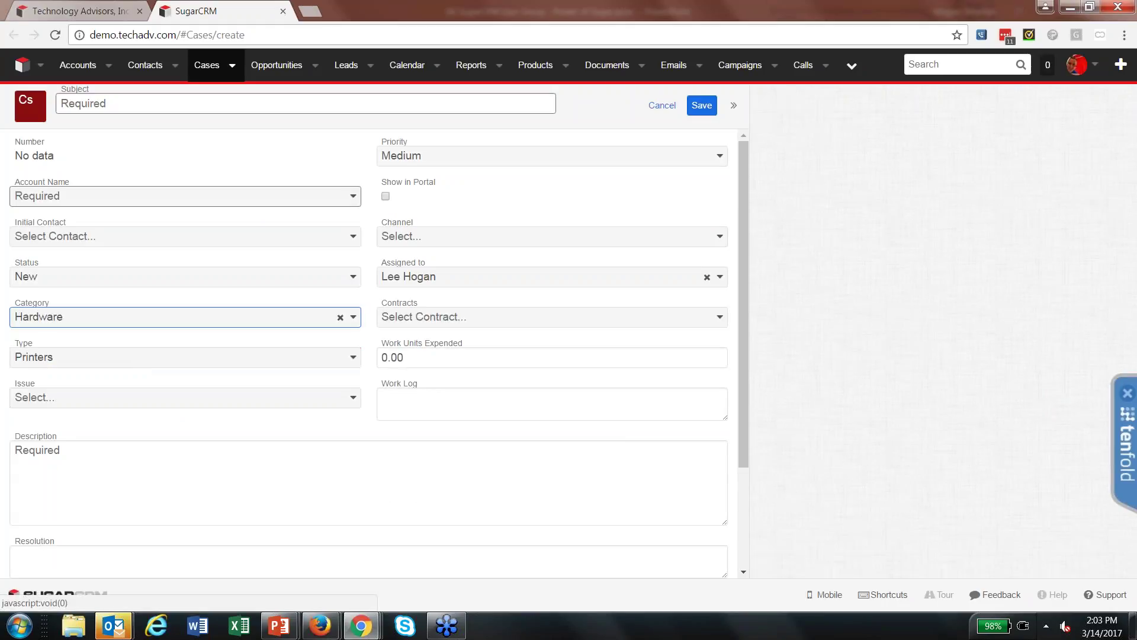
pyautogui.click(57, 362)
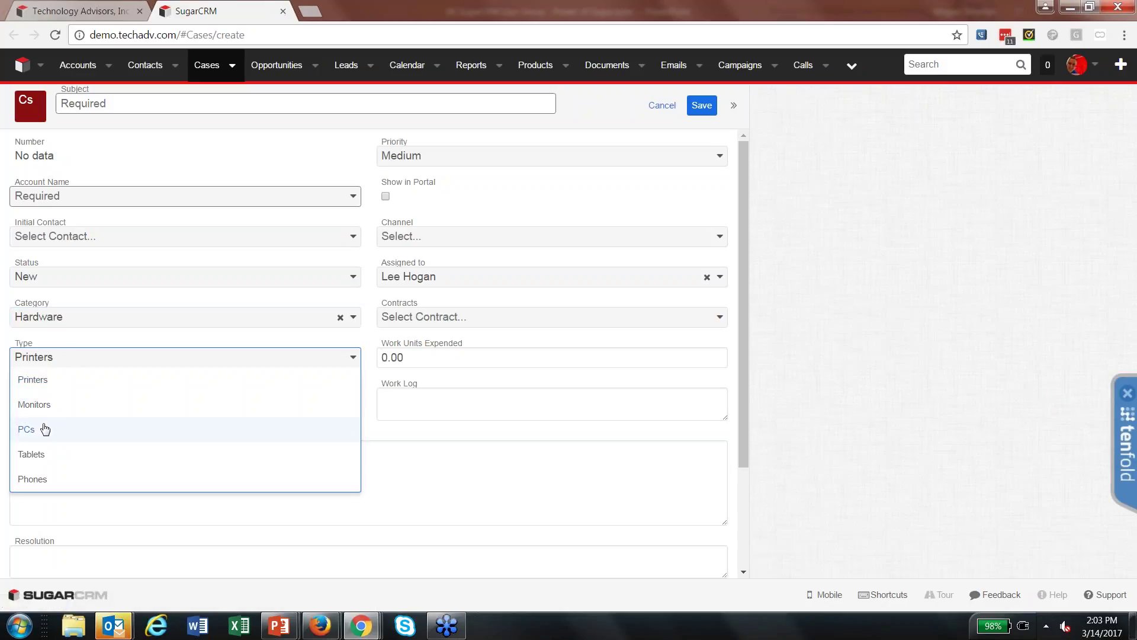
pyautogui.click(19, 357)
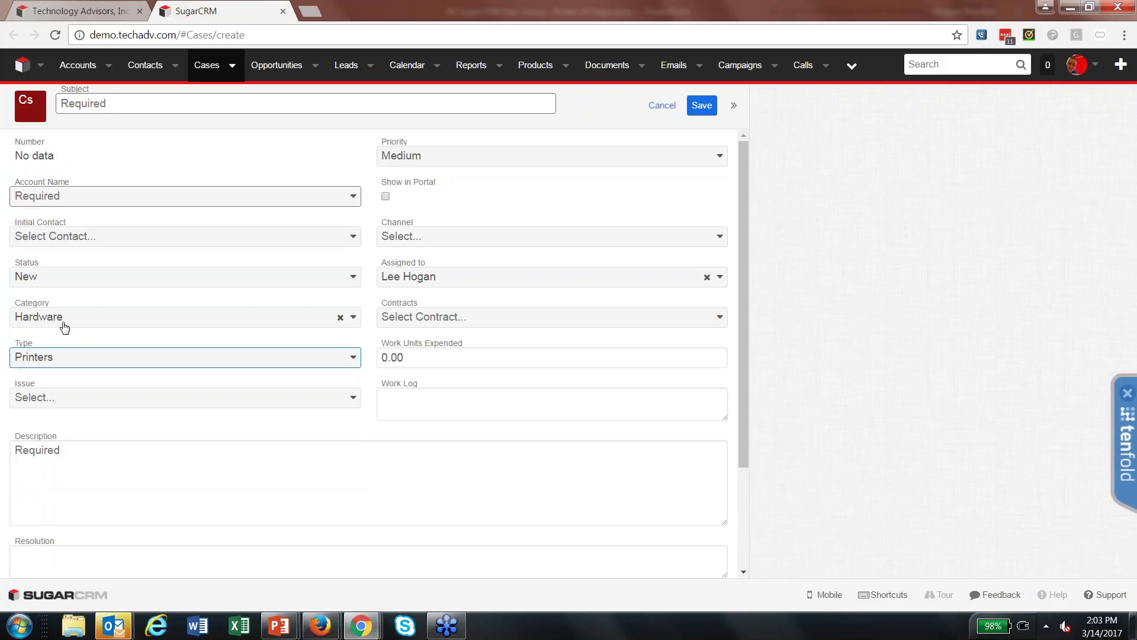
# Change the case's Category to Software and set its Type to Administration
pyautogui.click(65, 325)
pyautogui.click(35, 383)
pyautogui.click(65, 359)
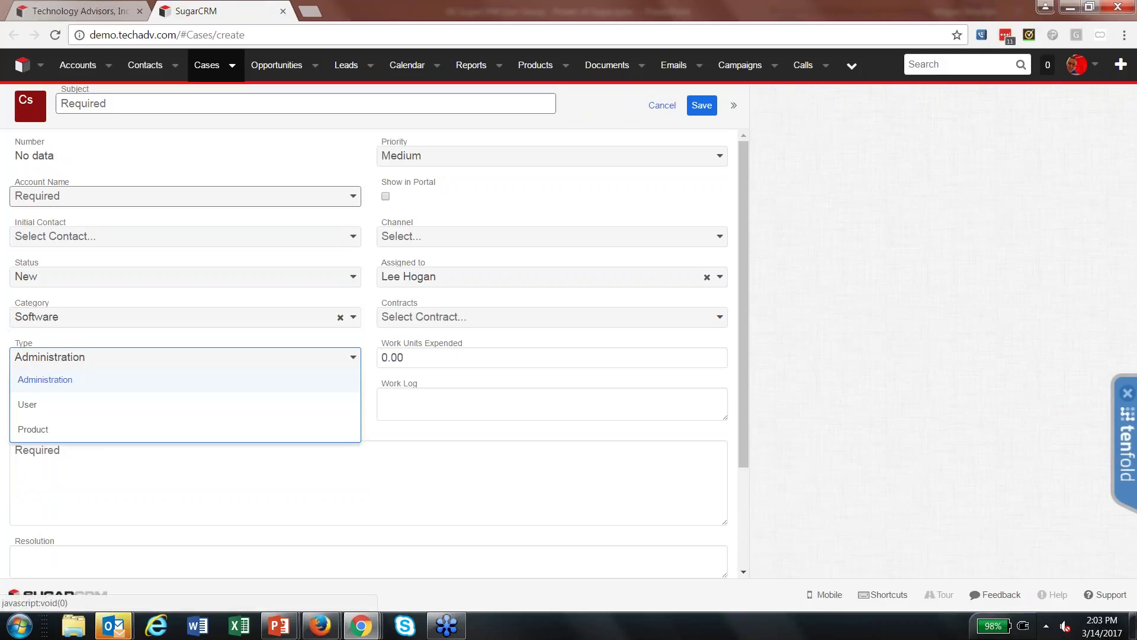
pyautogui.click(45, 379)
# Set the case's Category back to Hardware with Type Monitors and view the dependent Issue options
pyautogui.click(76, 325)
pyautogui.click(73, 363)
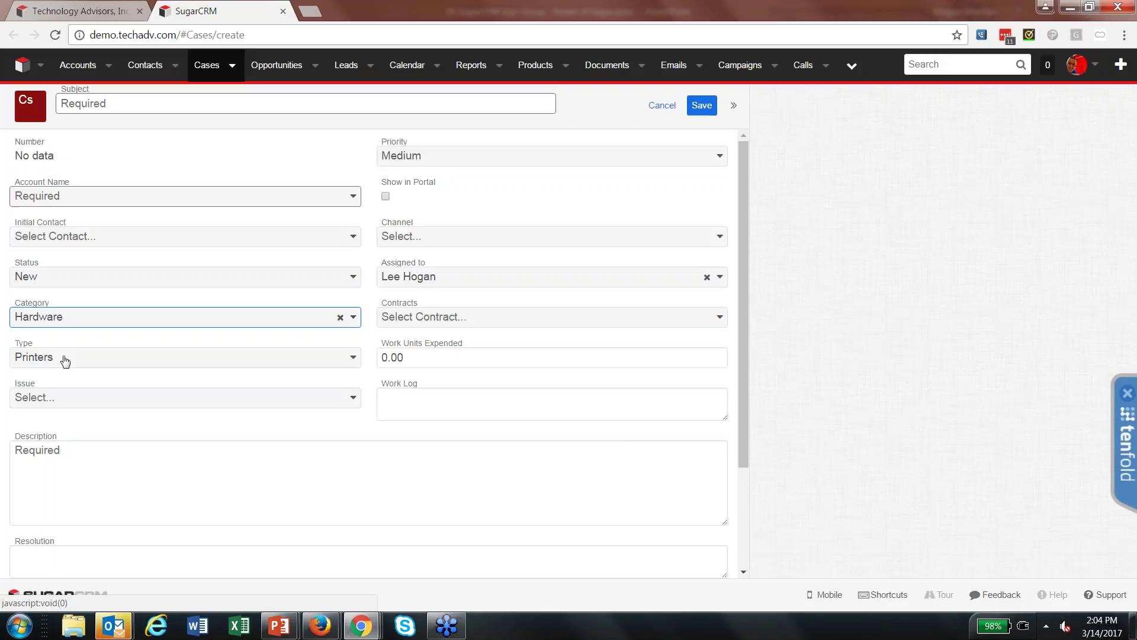
pyautogui.click(65, 361)
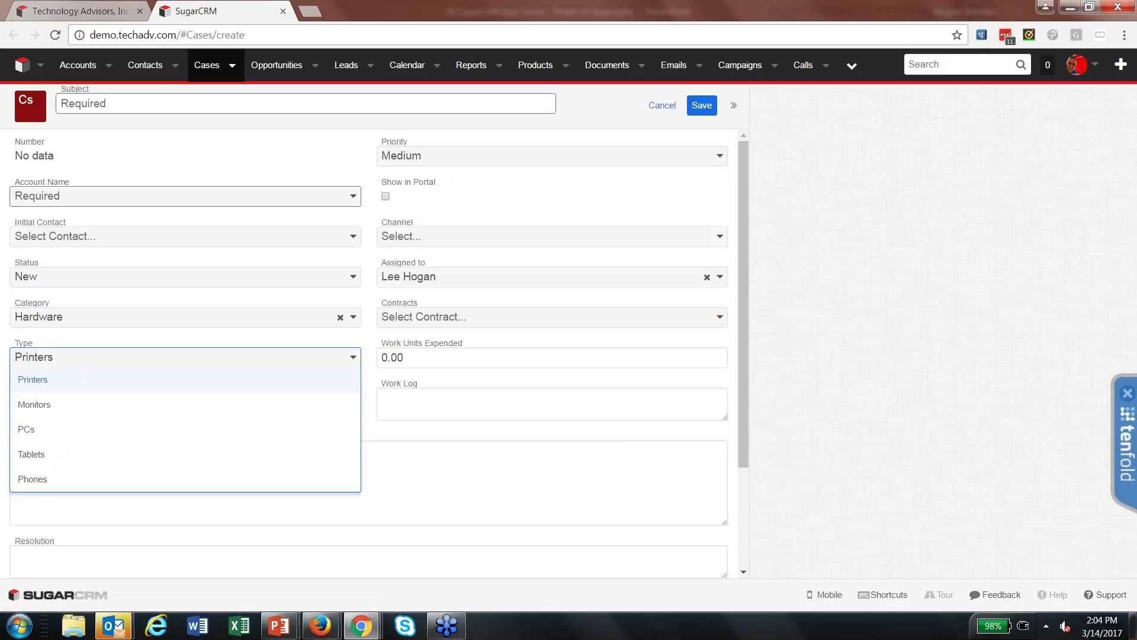
pyautogui.click(53, 410)
pyautogui.click(61, 397)
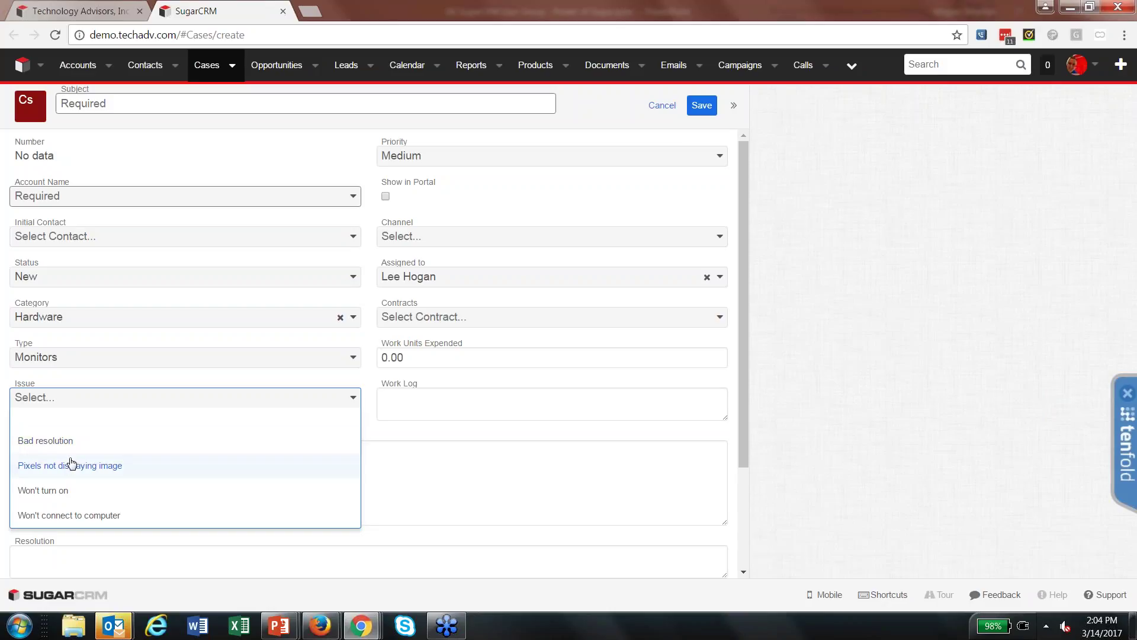
# Set the case's Type to PCs to view its Issue options, and close the case form without saving
pyautogui.click(75, 359)
pyautogui.click(69, 435)
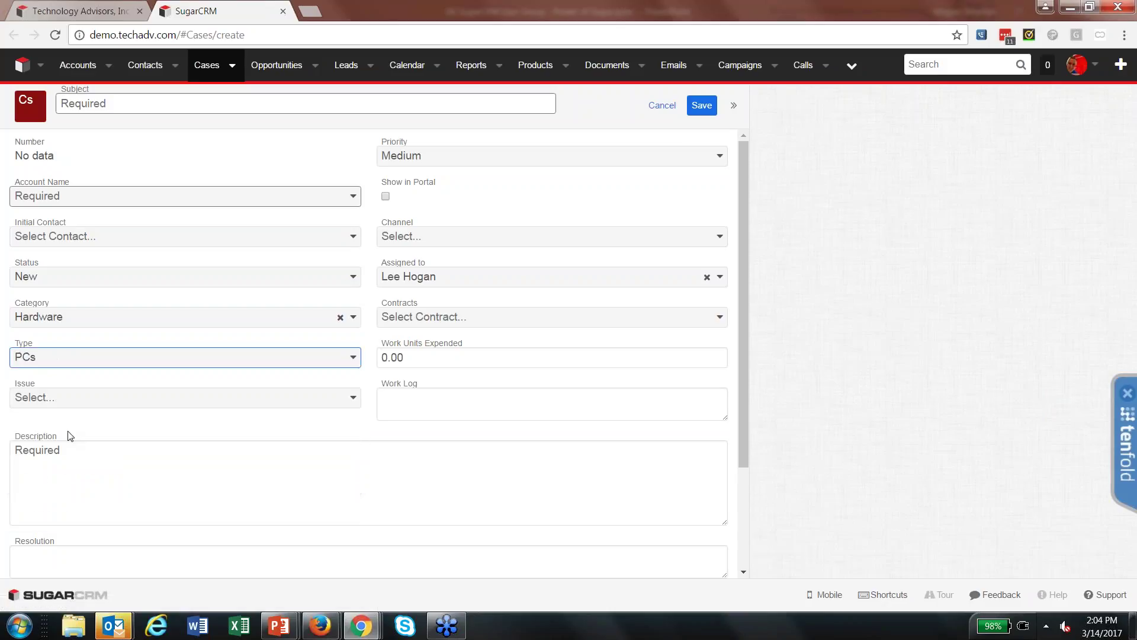
pyautogui.click(68, 398)
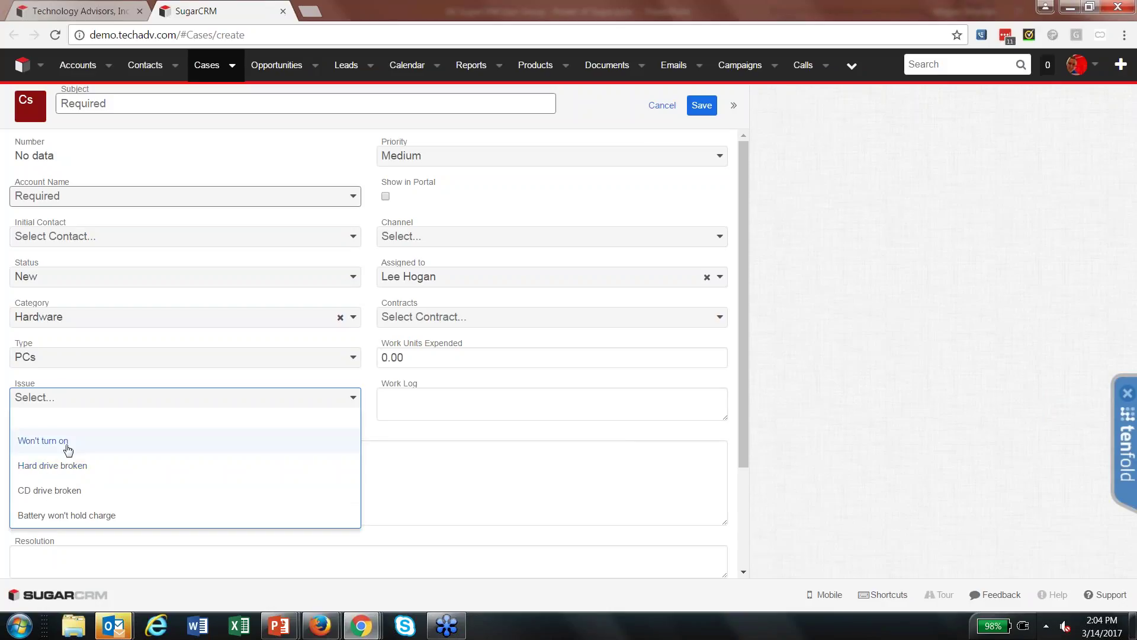
pyautogui.press('Escape')
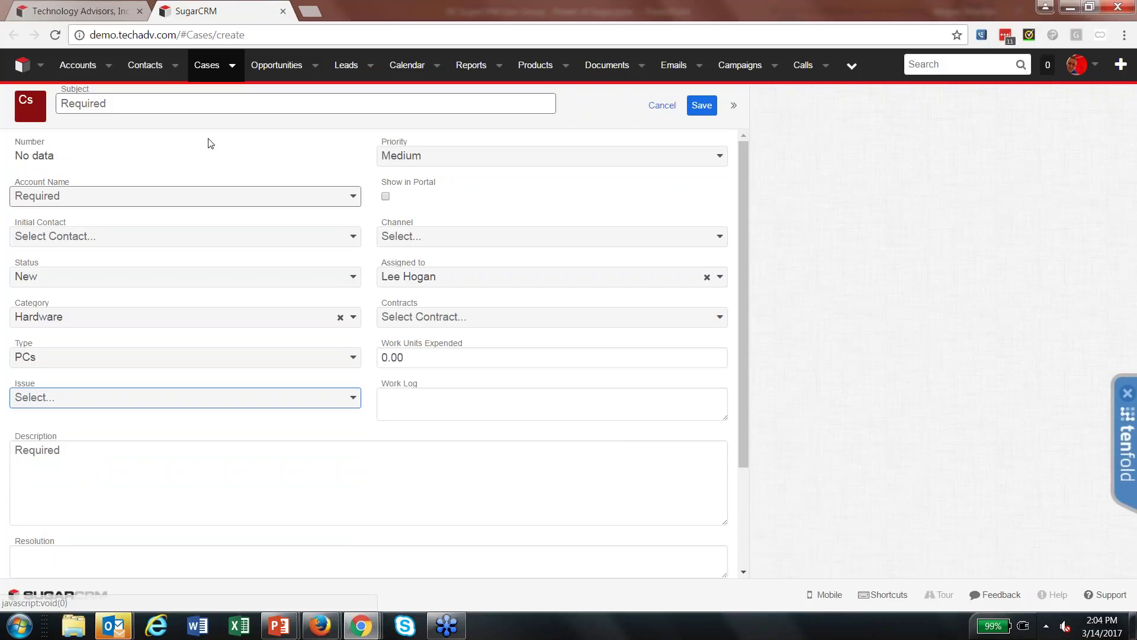
pyautogui.click(283, 11)
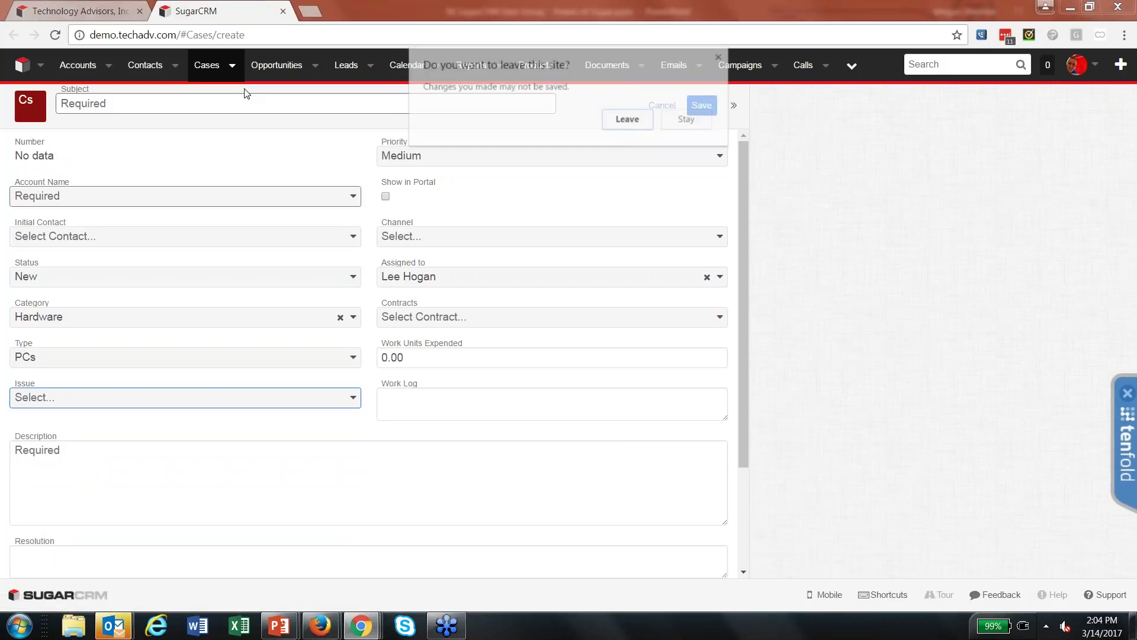
pyautogui.click(619, 120)
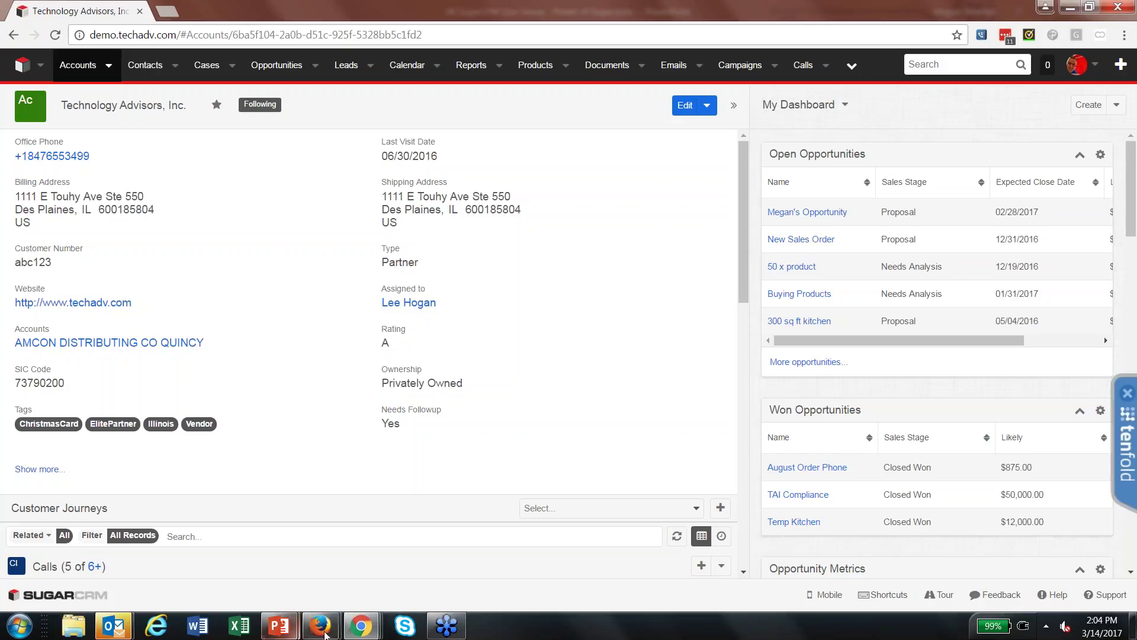
# Switch to Firefox, open the Technology Advisors, Inc. account, and compare its layout with the same record in Chrome
pyautogui.moveTo(328, 626)
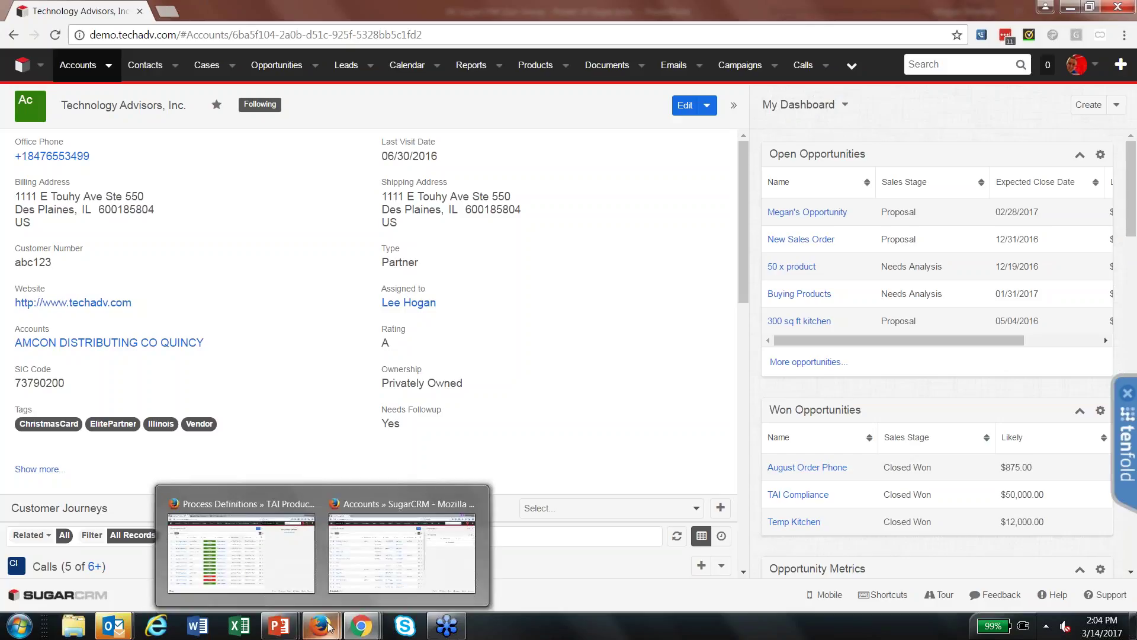
pyautogui.click(376, 562)
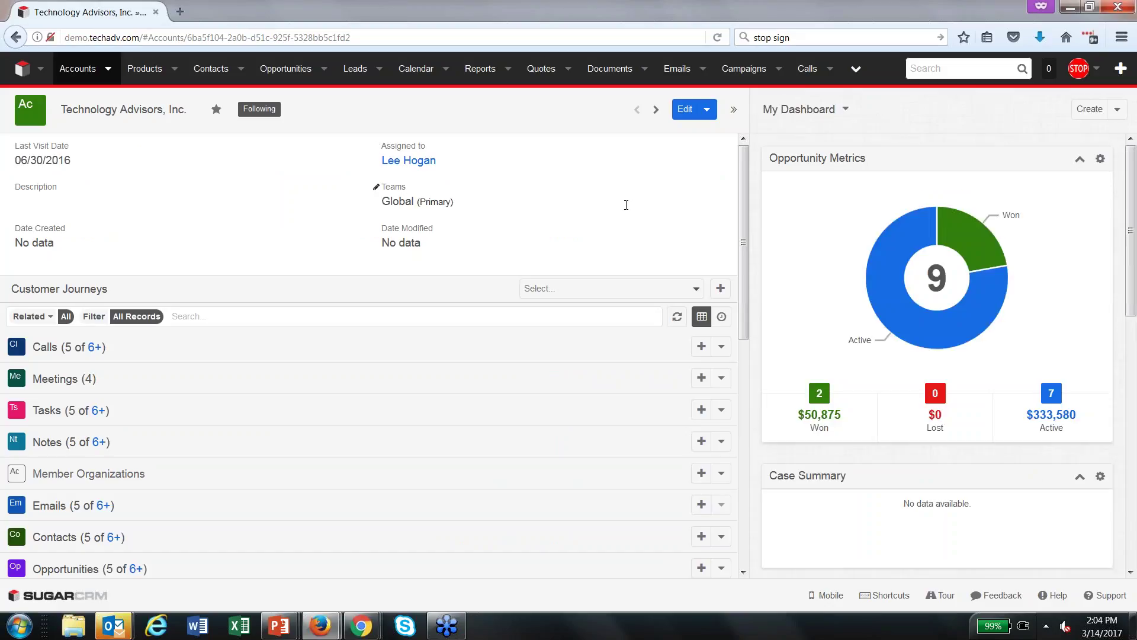
pyautogui.click(354, 627)
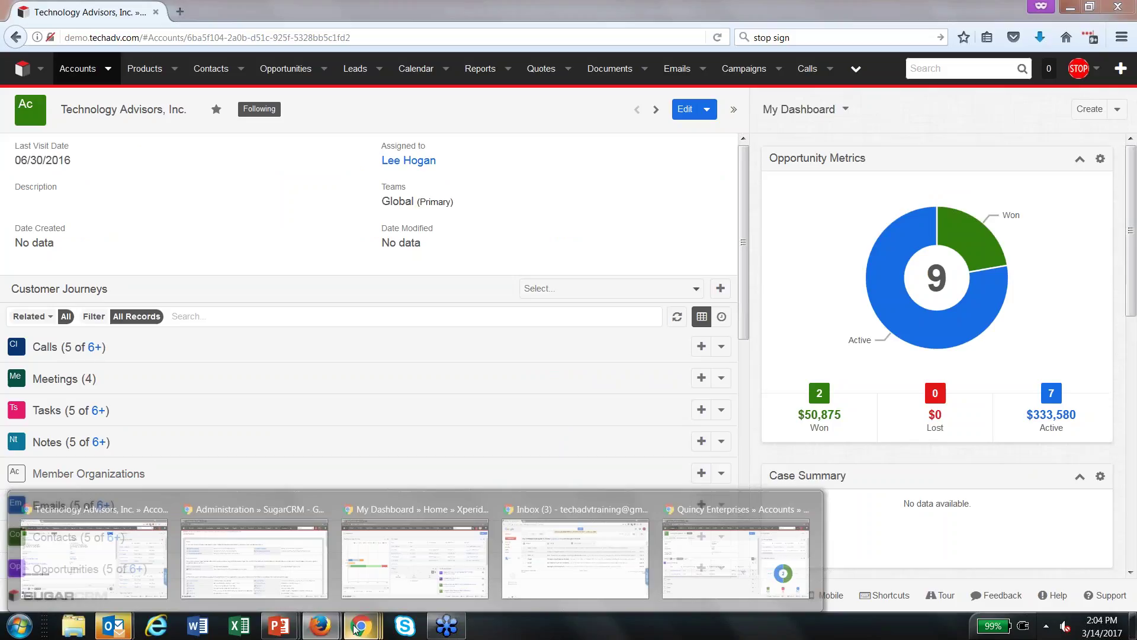
pyautogui.click(124, 546)
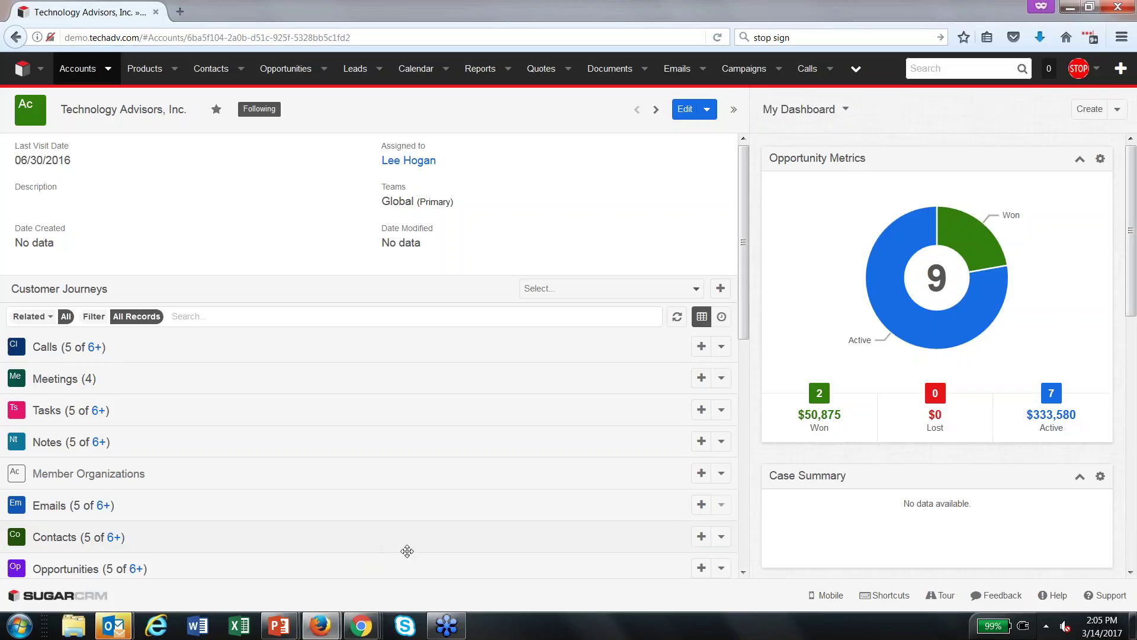
# Start a new opportunity from the Technology Advisors, Inc. account and select Dozer and Excavator as its Product Lines
pyautogui.click(326, 70)
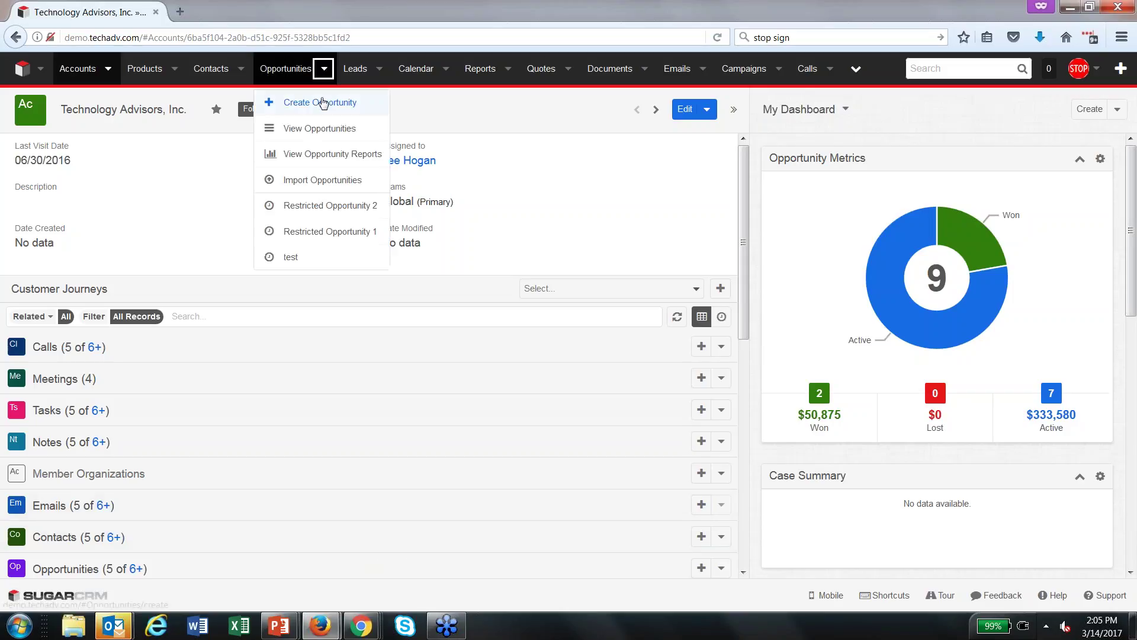
pyautogui.press('Return')
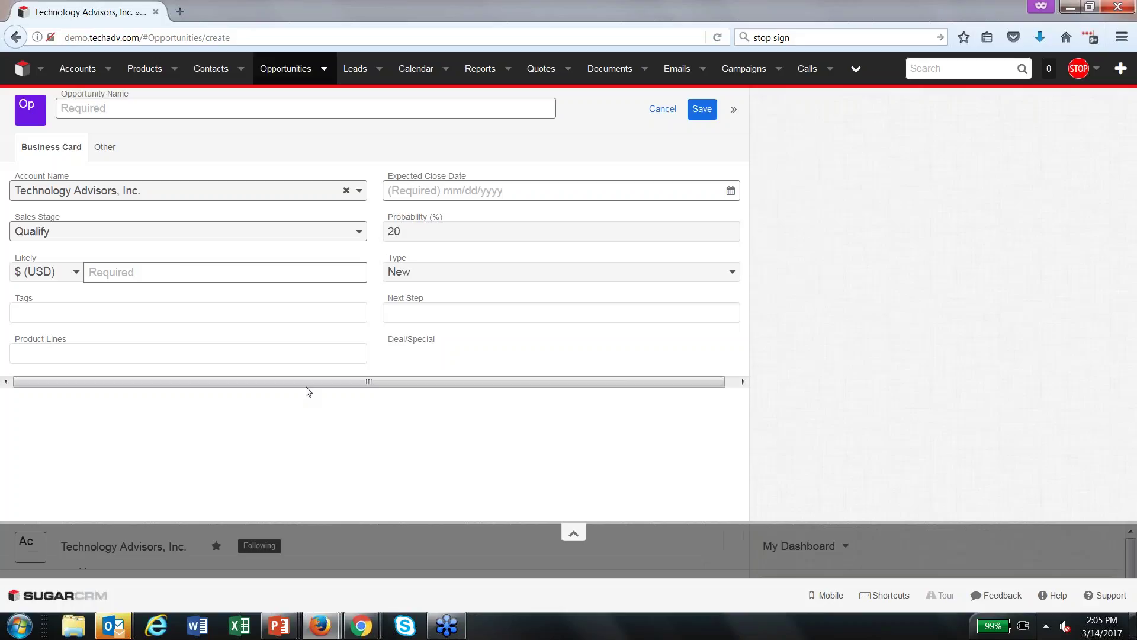
pyautogui.click(124, 352)
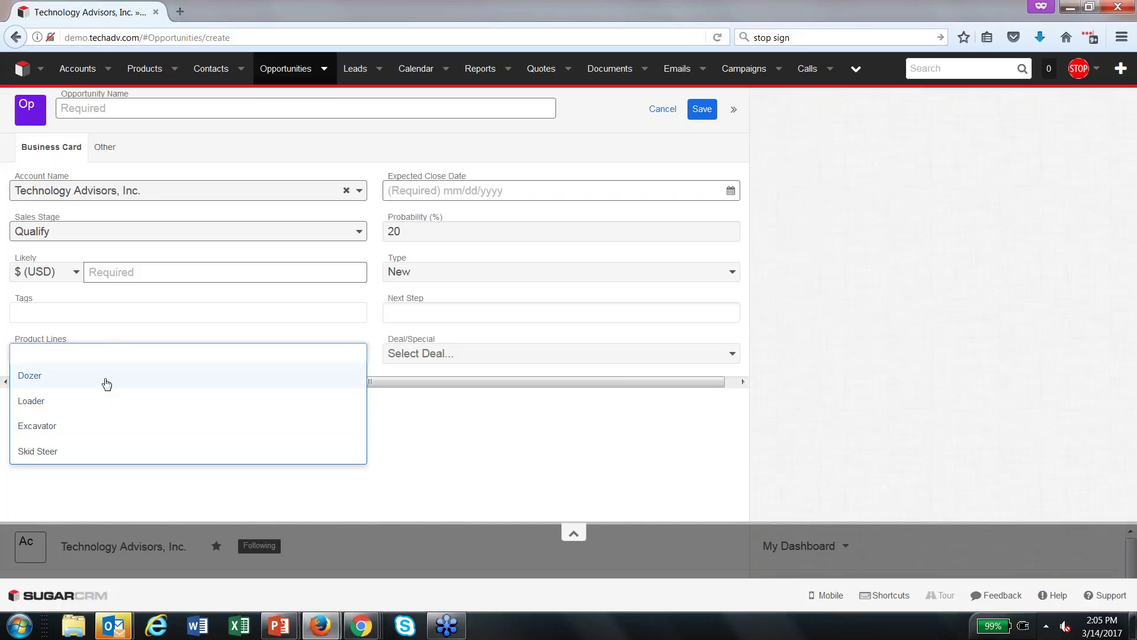
pyautogui.click(106, 384)
pyautogui.click(115, 358)
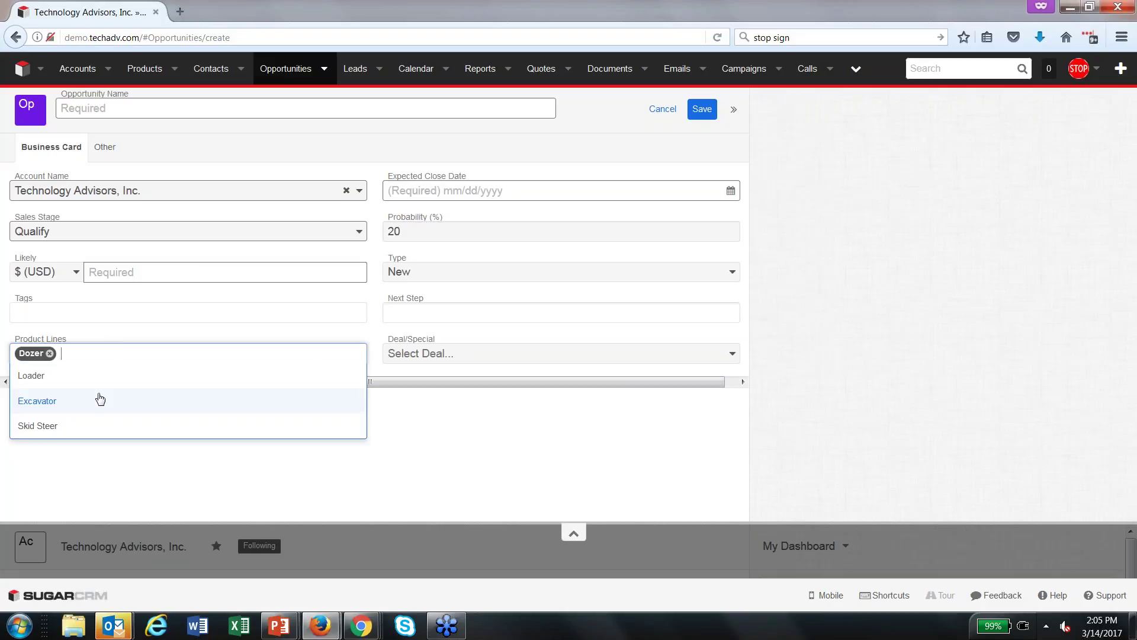
pyautogui.click(99, 401)
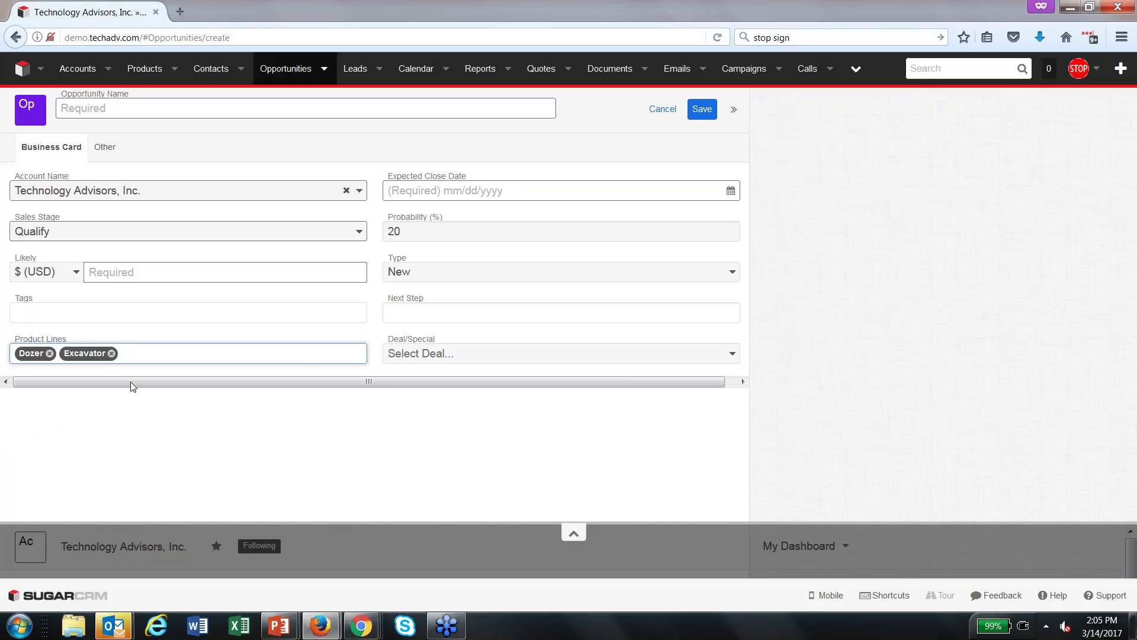
# Discard the unsaved opportunity and open Restricted Opportunity 2 from the opportunities list
pyautogui.click(276, 73)
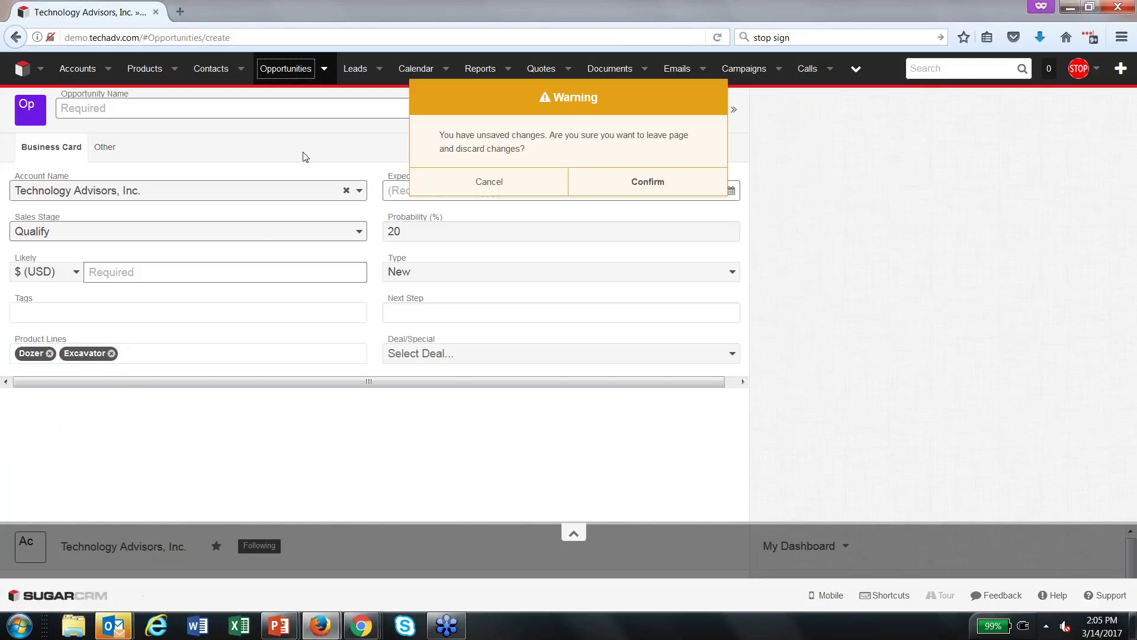
pyautogui.click(620, 194)
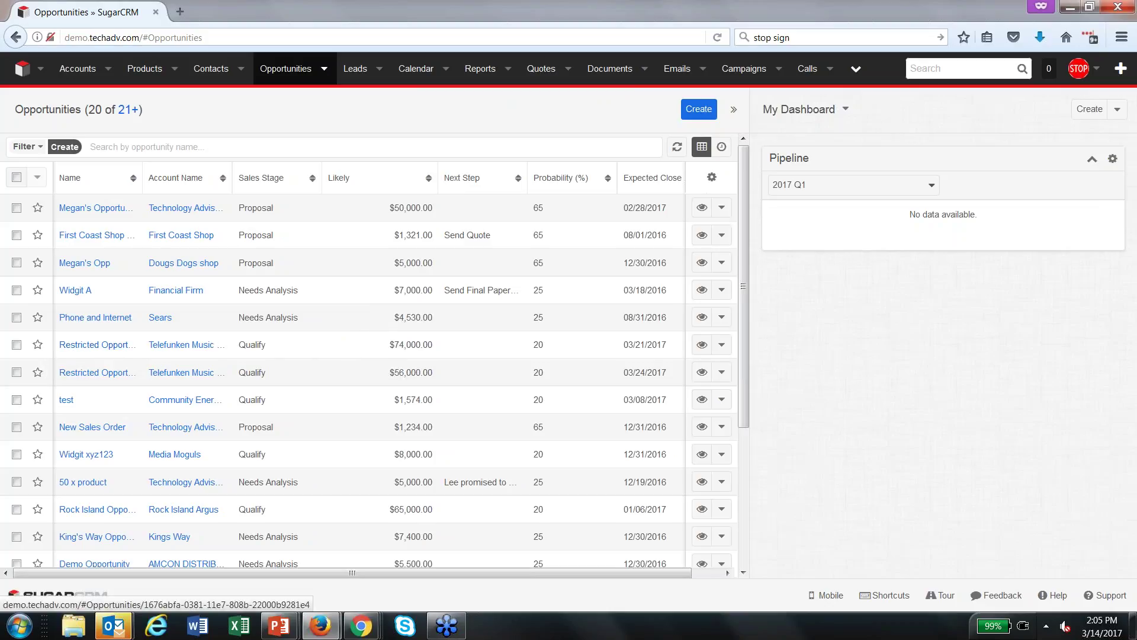
pyautogui.click(95, 372)
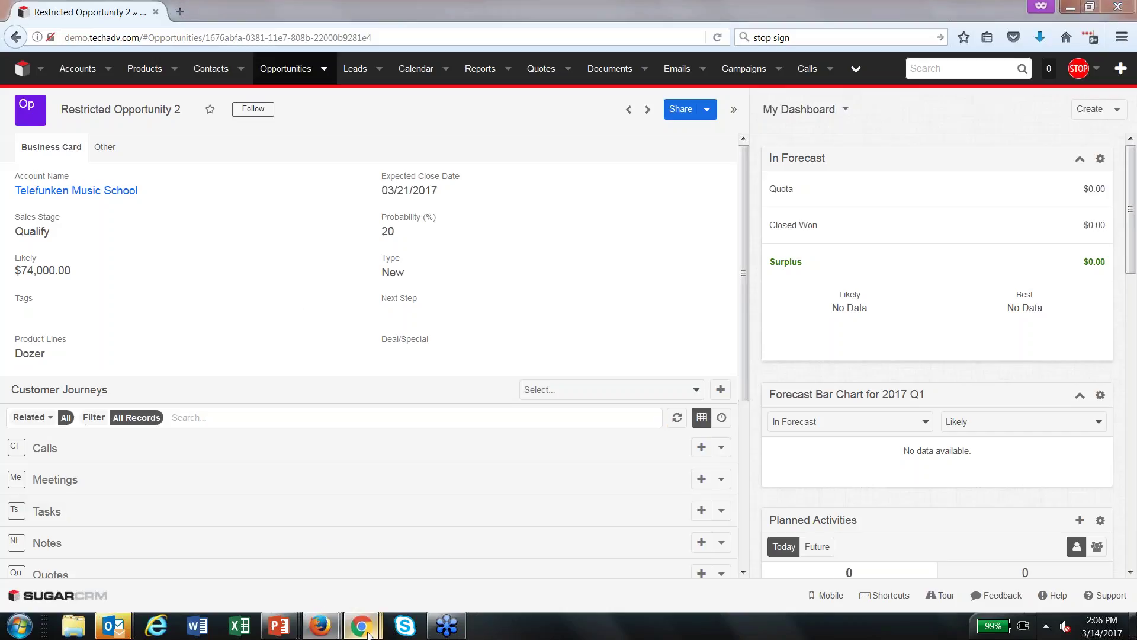
# Switch to the Process Definitions window and open the "Assign The Customer" process for Cases in the designer to examine its flow
pyautogui.moveTo(368, 635)
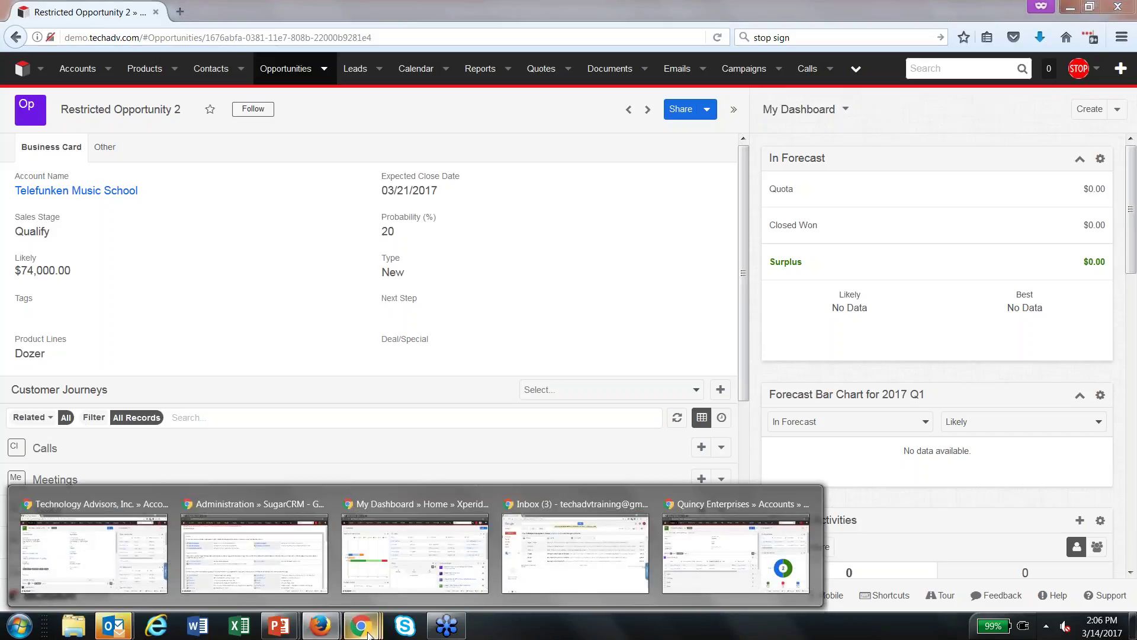
pyautogui.click(439, 555)
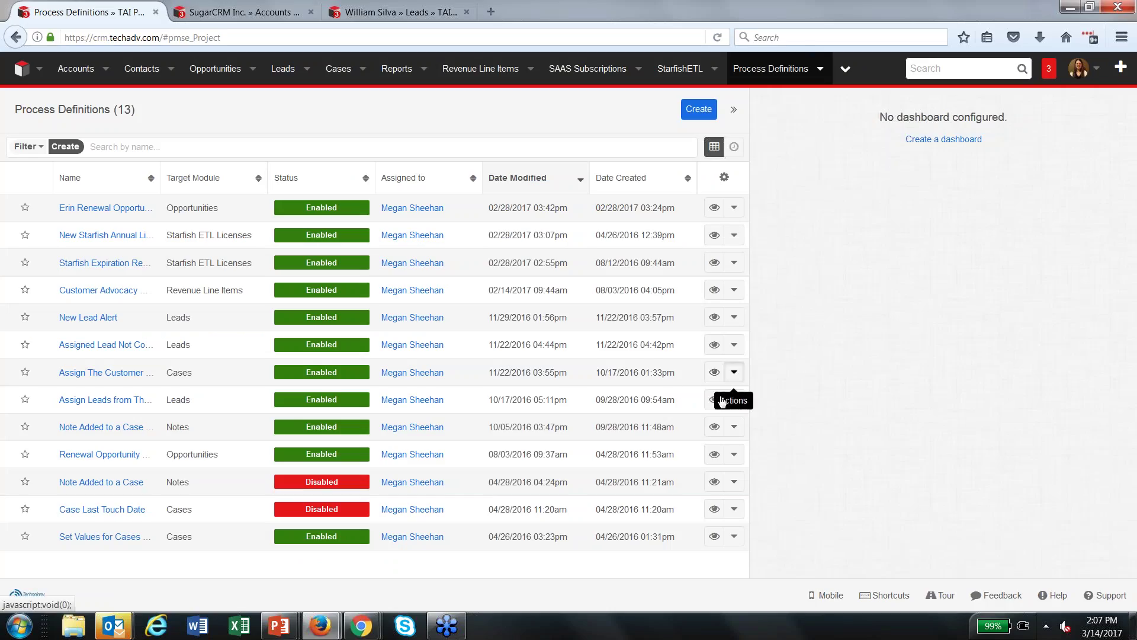
pyautogui.click(733, 374)
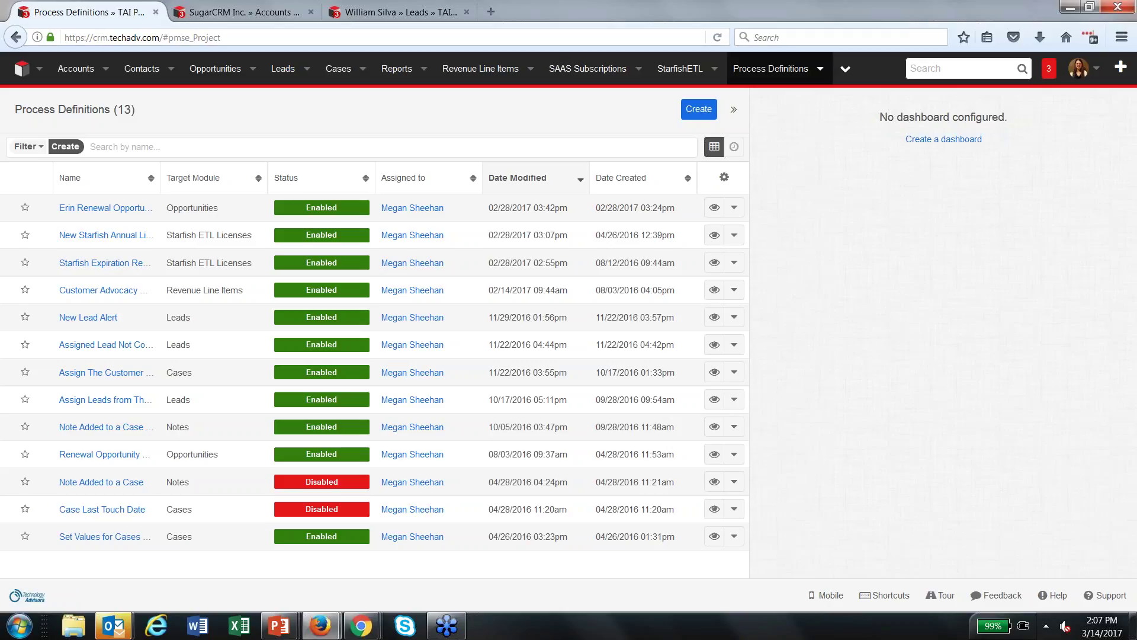
pyautogui.click(306, 399)
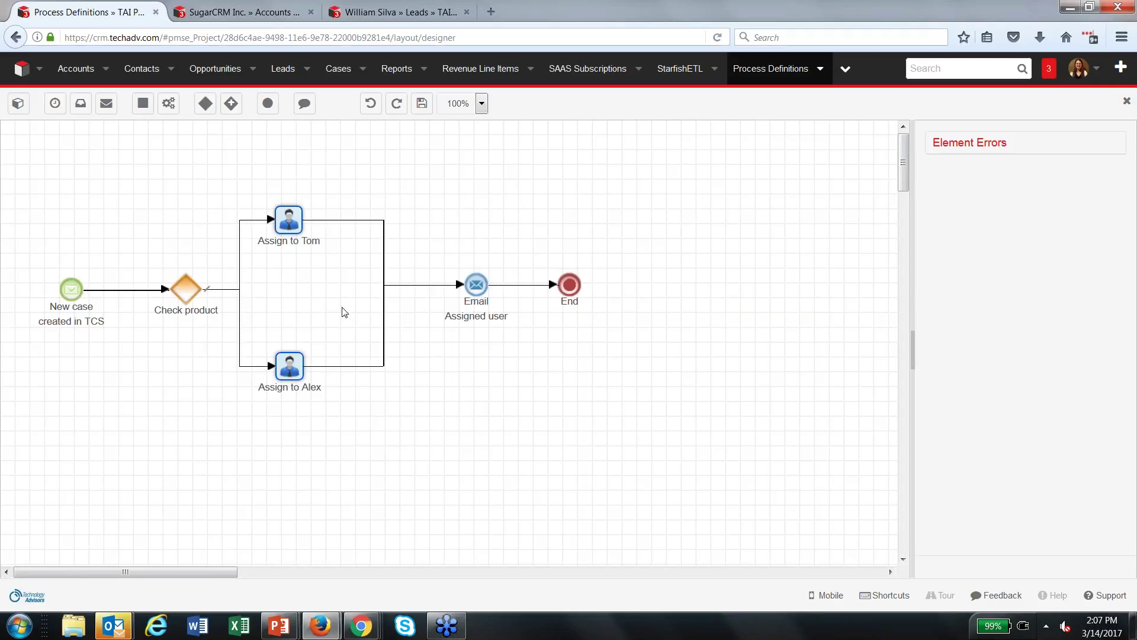
pyautogui.click(221, 289)
# Return to the process definitions list and open the "Starfish Expiration" process in the designer despite its active processes
pyautogui.click(770, 69)
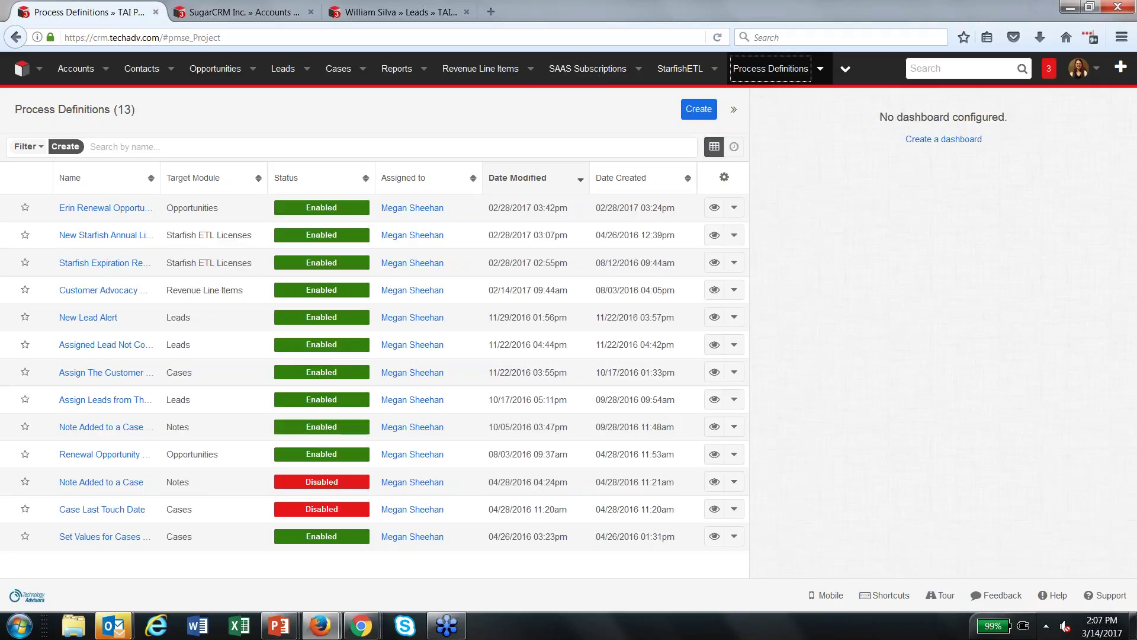
pyautogui.click(734, 263)
pyautogui.click(711, 287)
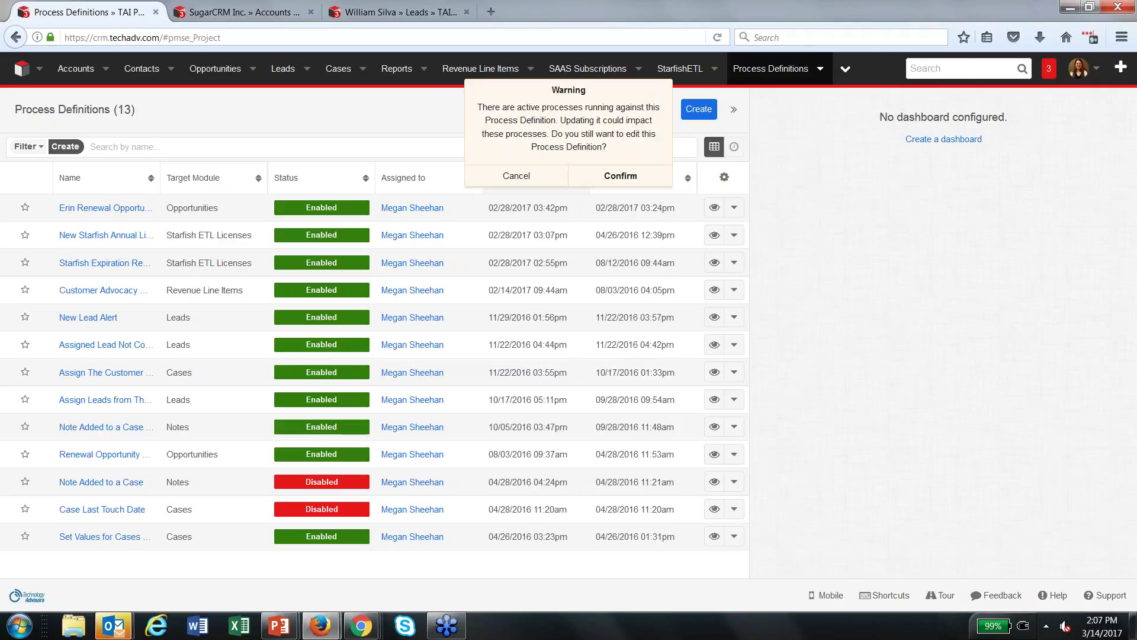
pyautogui.click(643, 186)
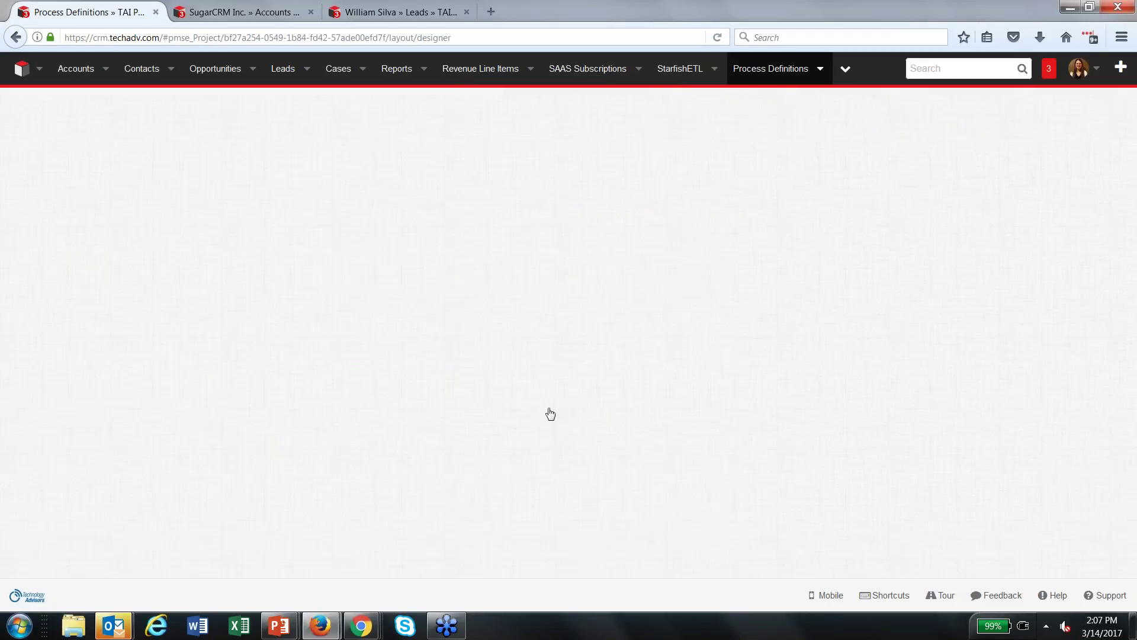
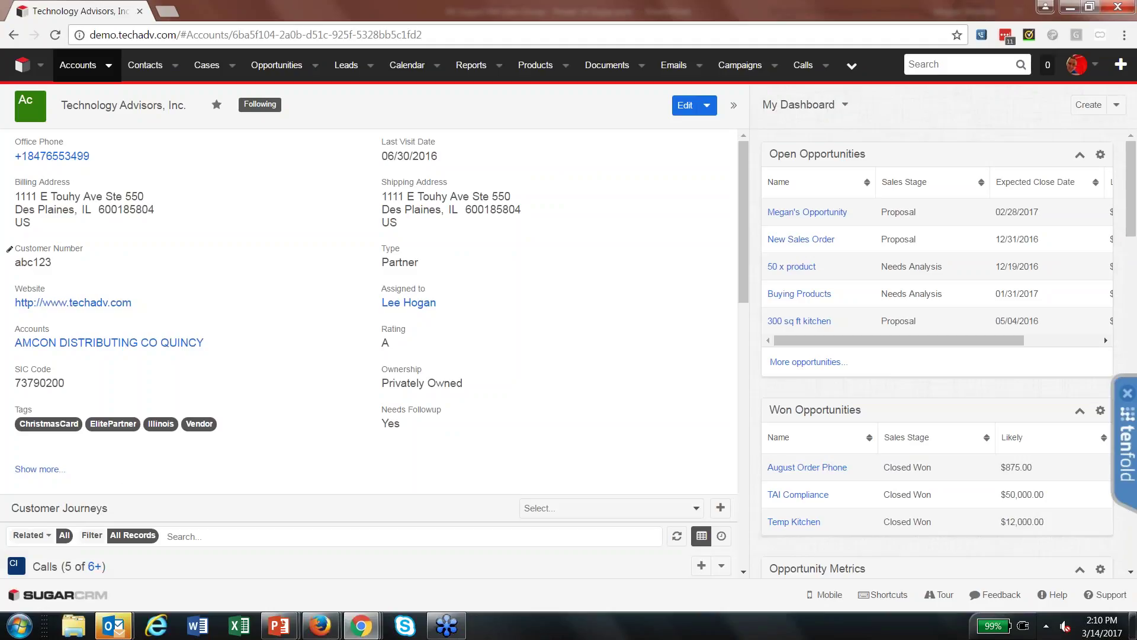
# Open the Phone and Internet opportunity in Chrome, change its Sales Stage to Presentation, and save the record
pyautogui.click(315, 67)
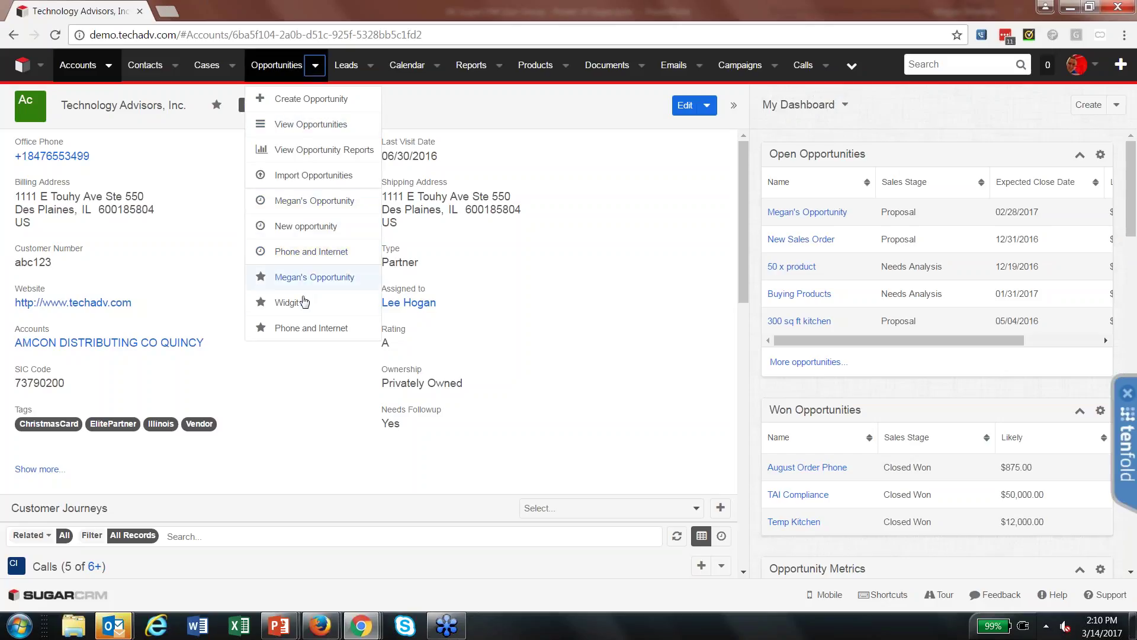
pyautogui.click(304, 329)
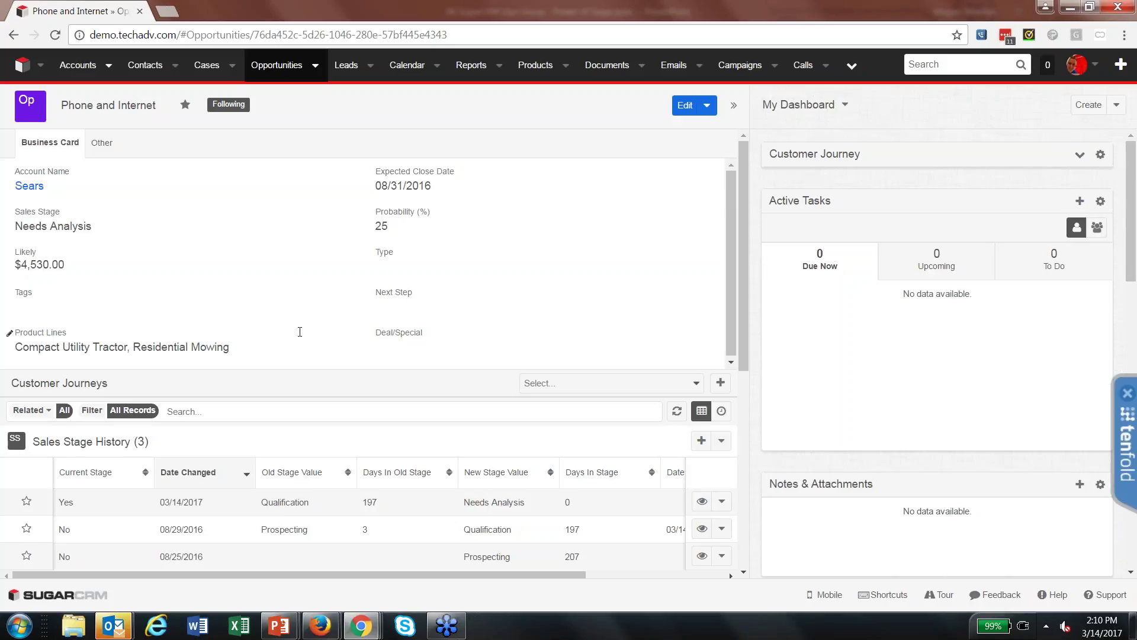
pyautogui.click(77, 227)
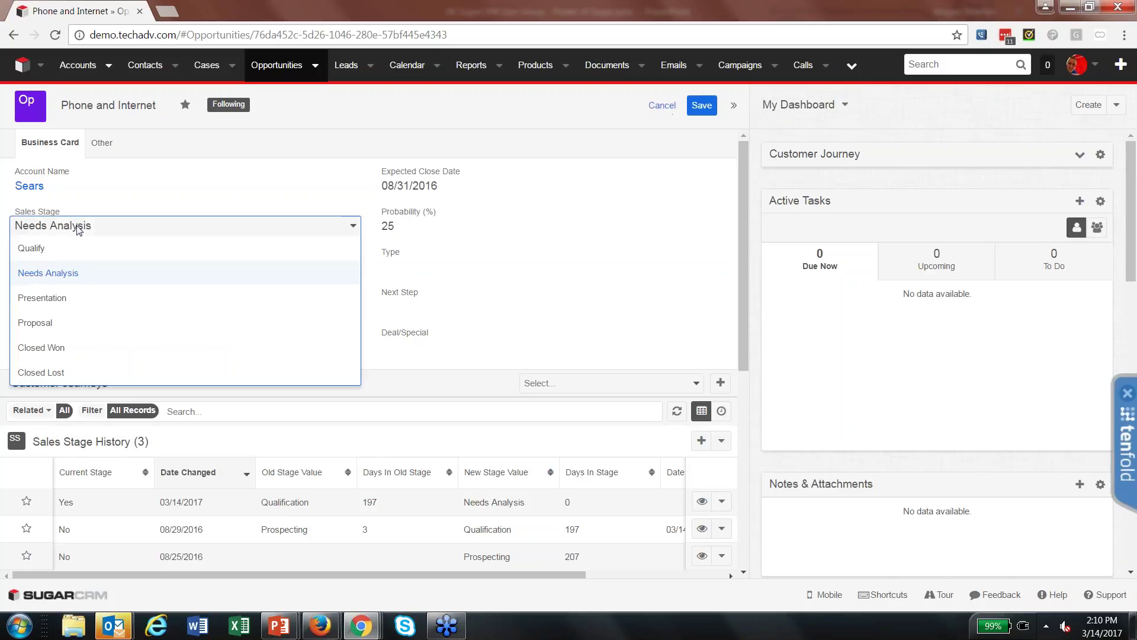
pyautogui.click(98, 299)
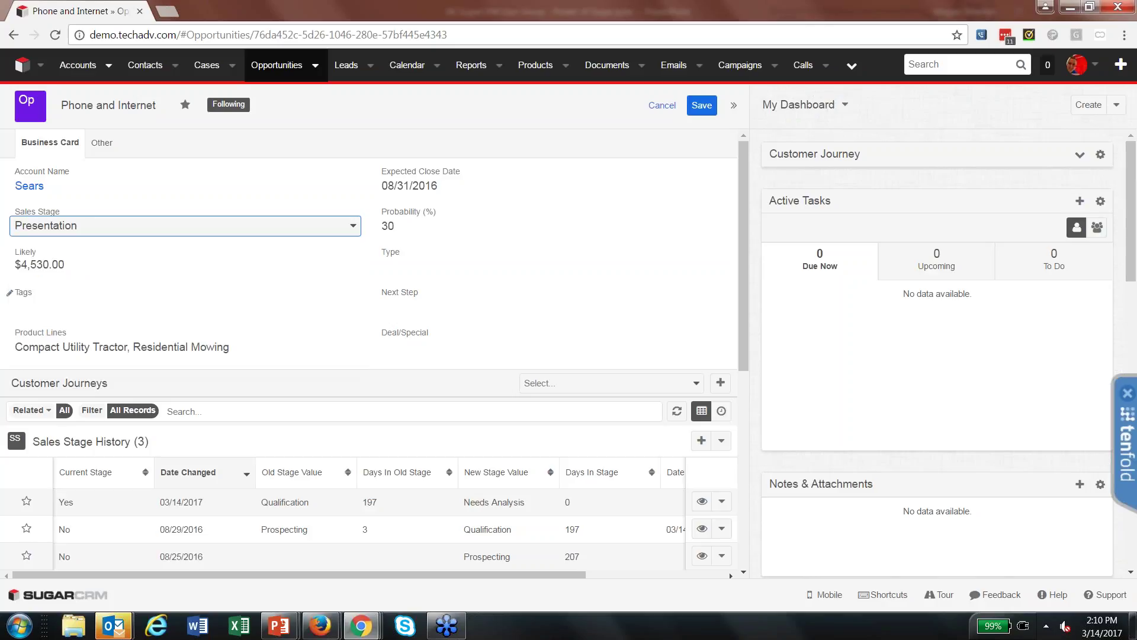
pyautogui.click(701, 106)
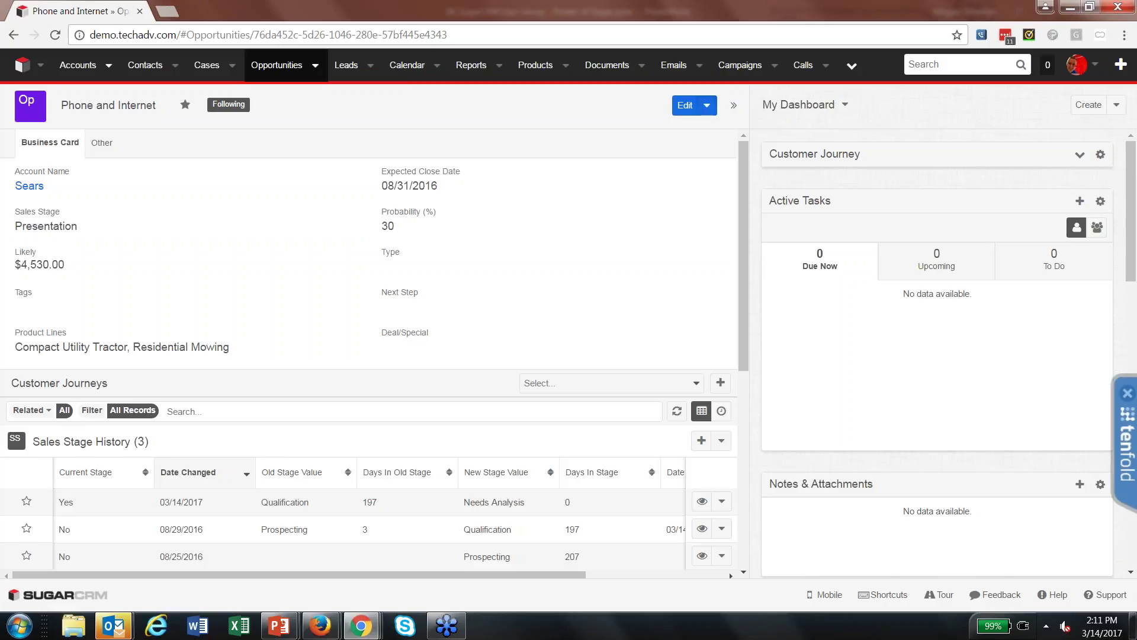
# Reload the opportunity and examine the entries and columns of its Sales Stage History
pyautogui.click(55, 36)
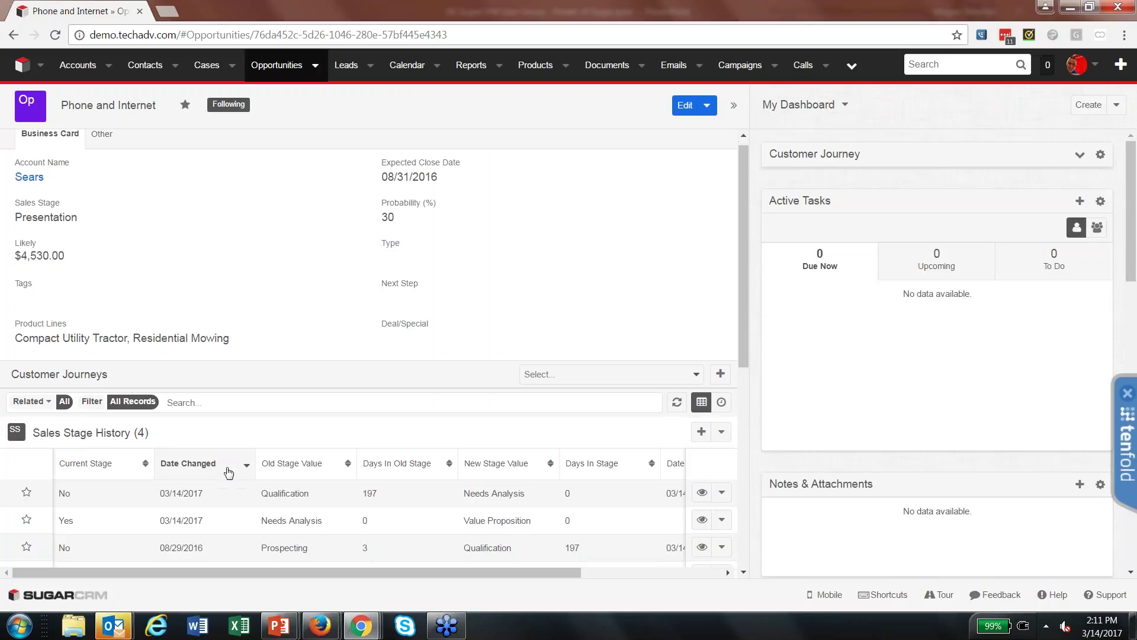
pyautogui.scroll(-2, 217, 473)
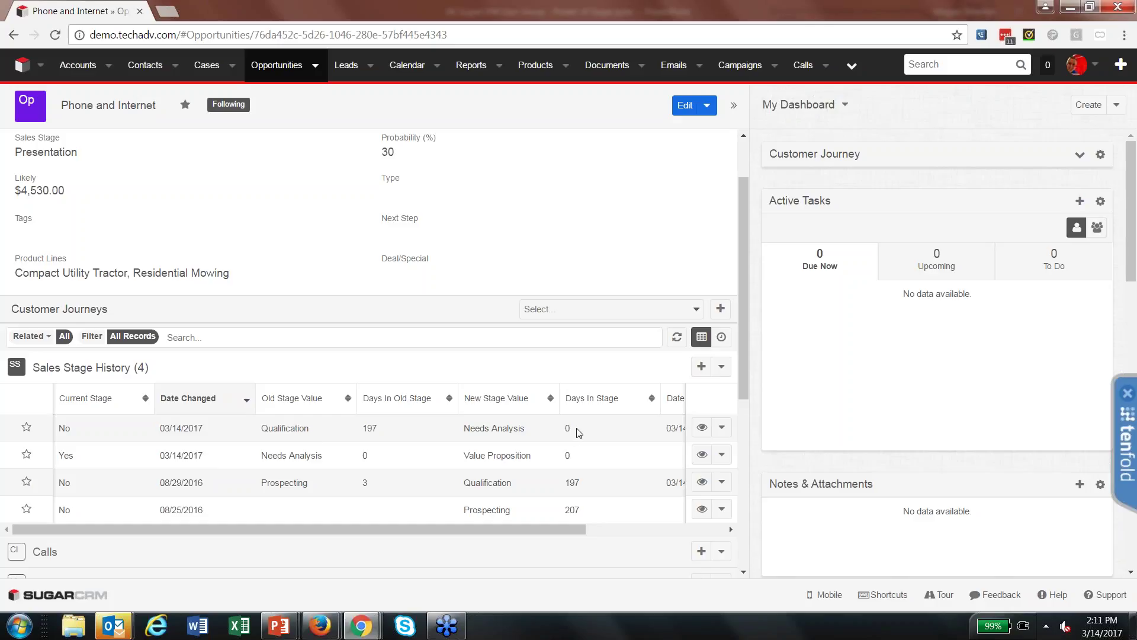
pyautogui.click(605, 528)
pyautogui.moveTo(602, 526); pyautogui.dragTo(463, 527)
# Start a new account and try to save it with the required Name left blank
pyautogui.click(109, 65)
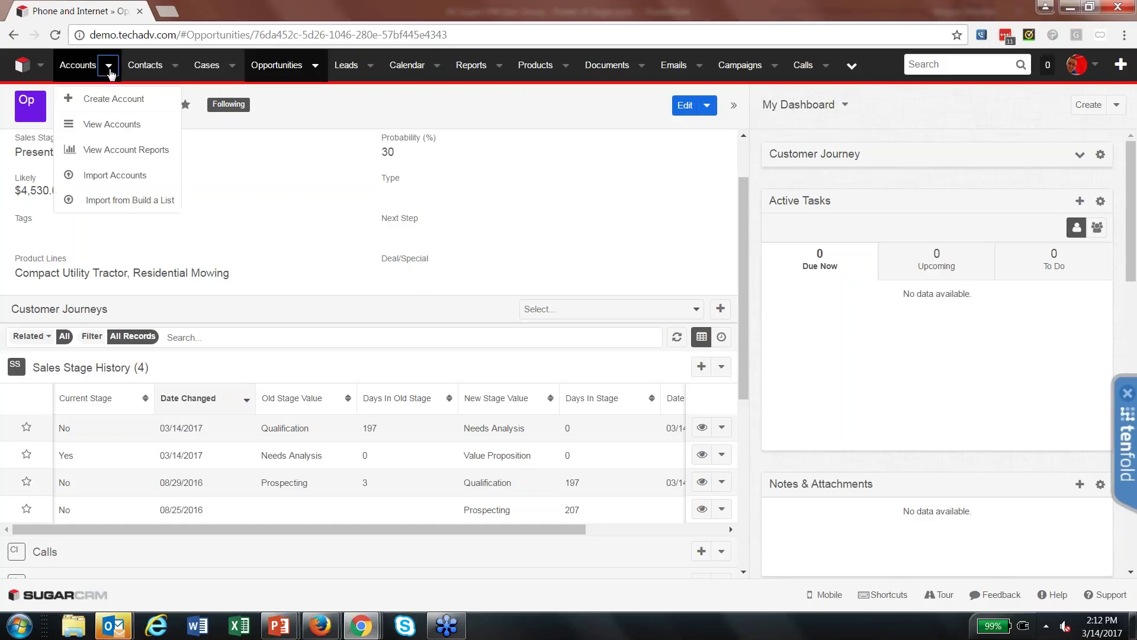
pyautogui.click(109, 105)
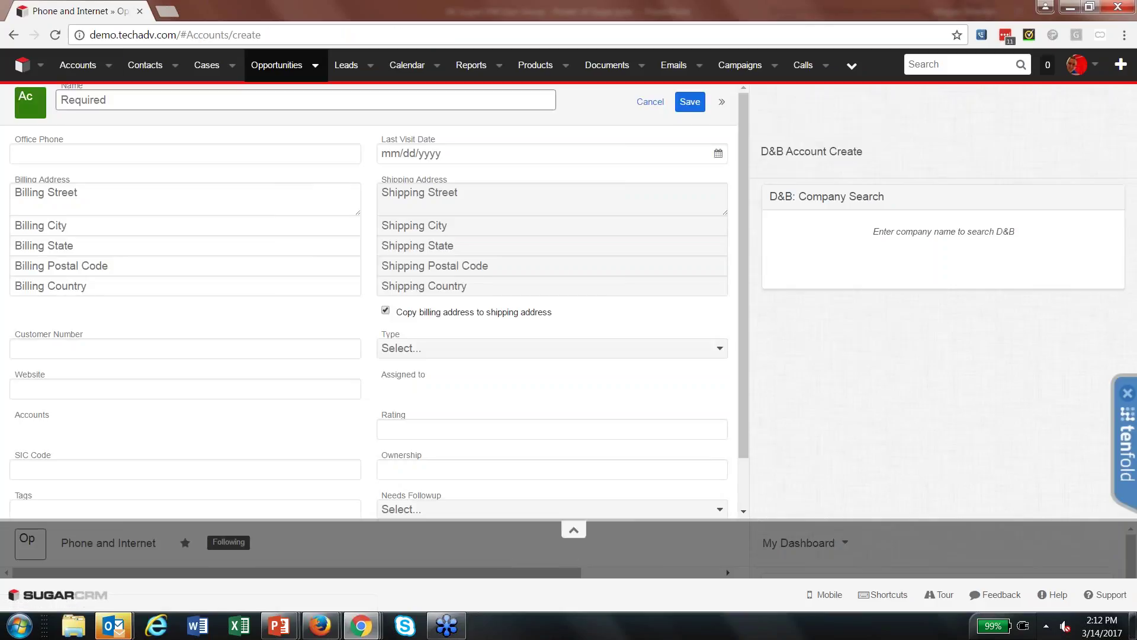
pyautogui.click(701, 106)
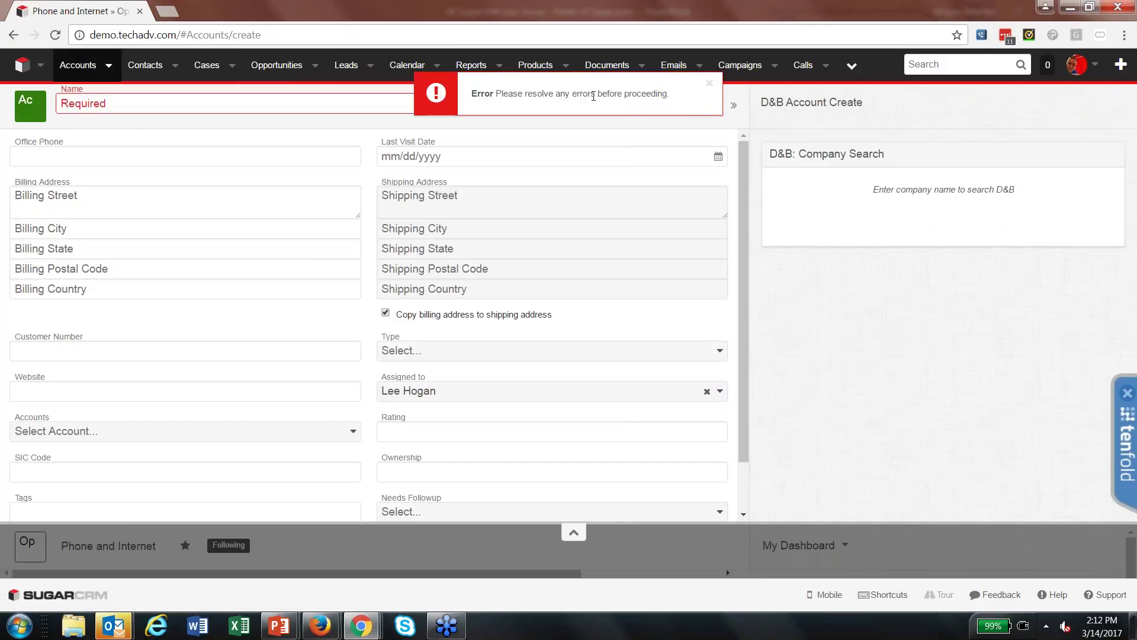
pyautogui.click(709, 84)
# Name the account siccode, set its SIC Code to 12345, and try to save it with Rating and Ownership blank
pyautogui.click(169, 109)
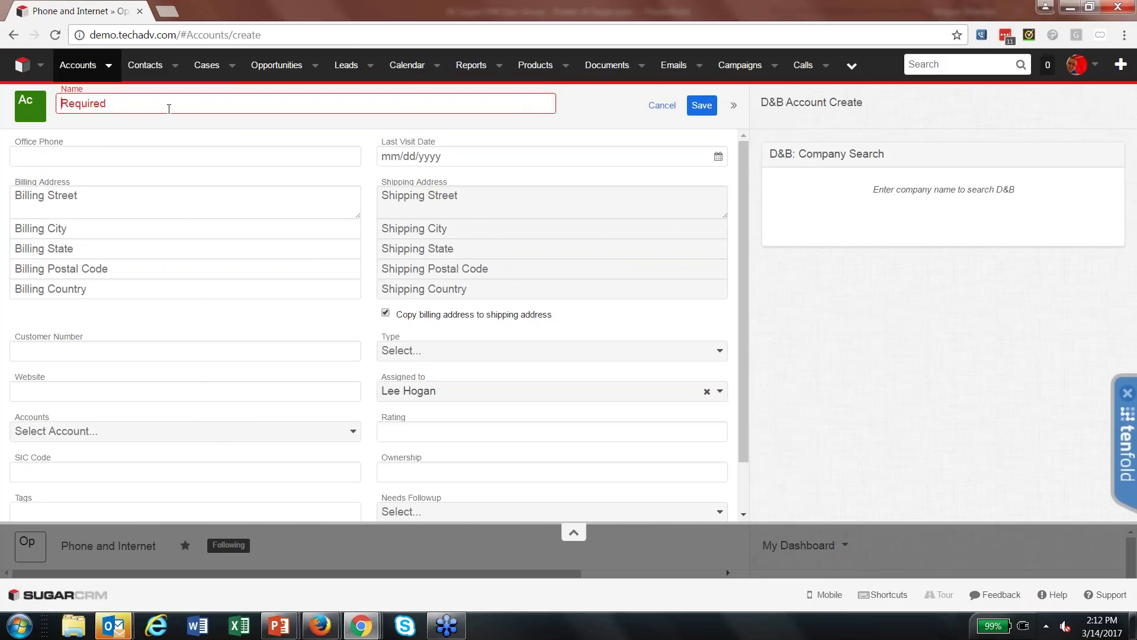
pyautogui.write('siccode')
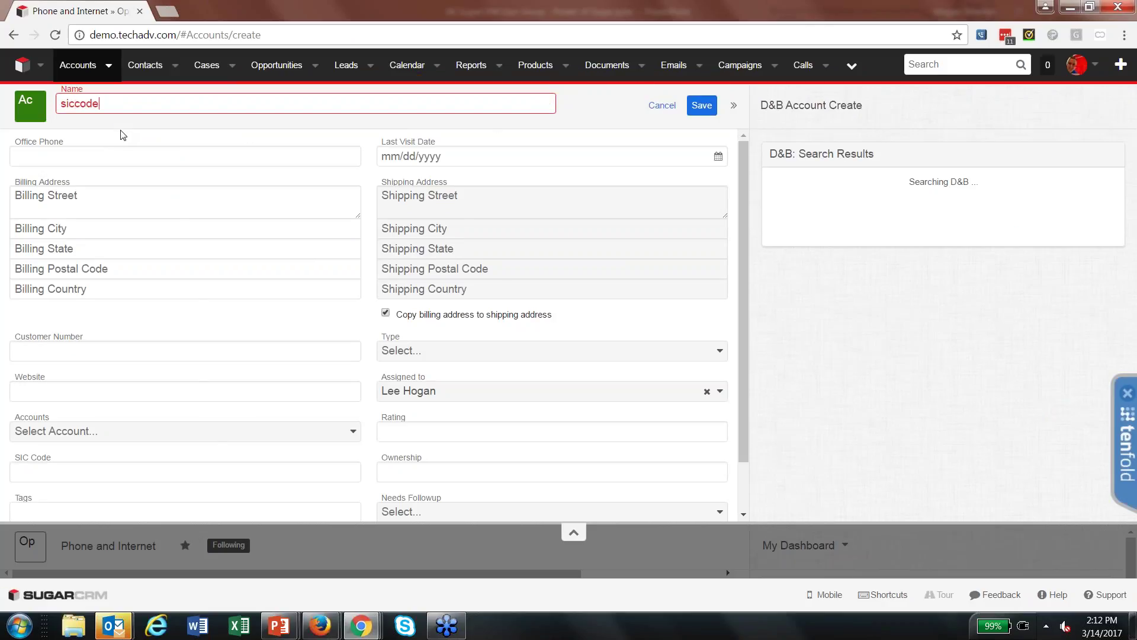
pyautogui.click(125, 474)
pyautogui.write('12345')
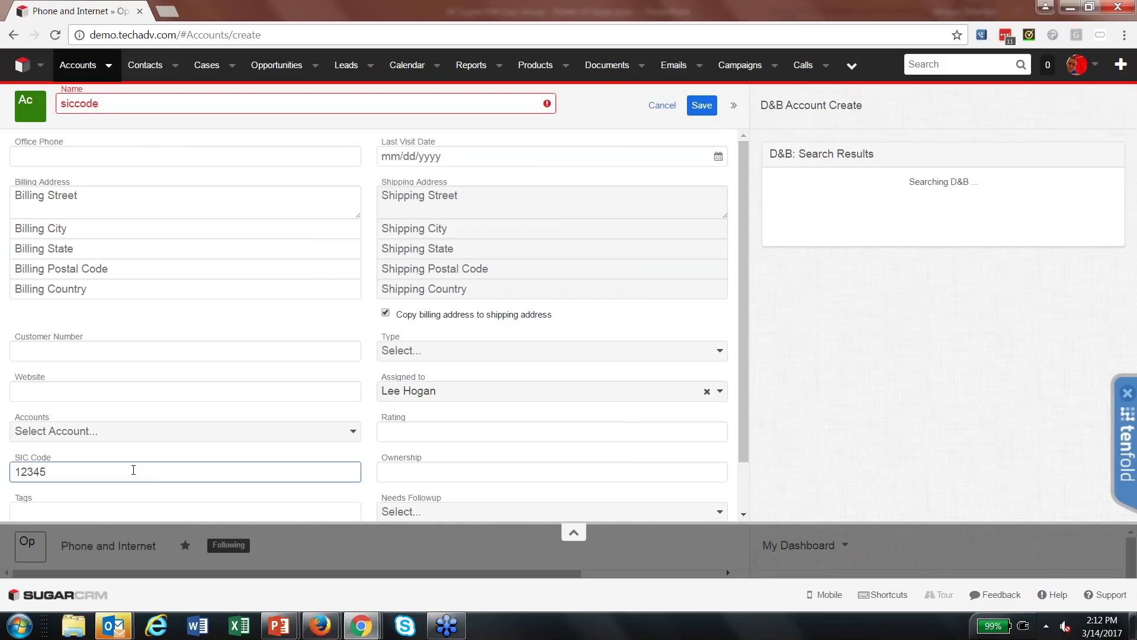
pyautogui.click(700, 107)
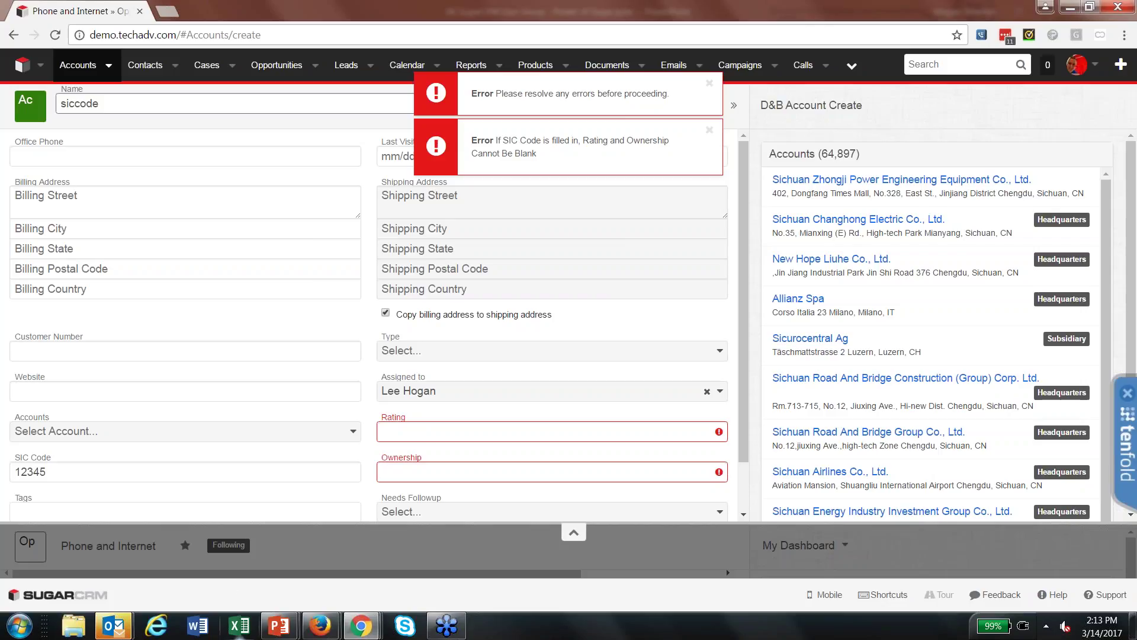
# Switch to the PowerPoint deck, present through the Dashlets slide, end the show, and return to SugarCRM in Chrome
pyautogui.moveTo(279, 625)
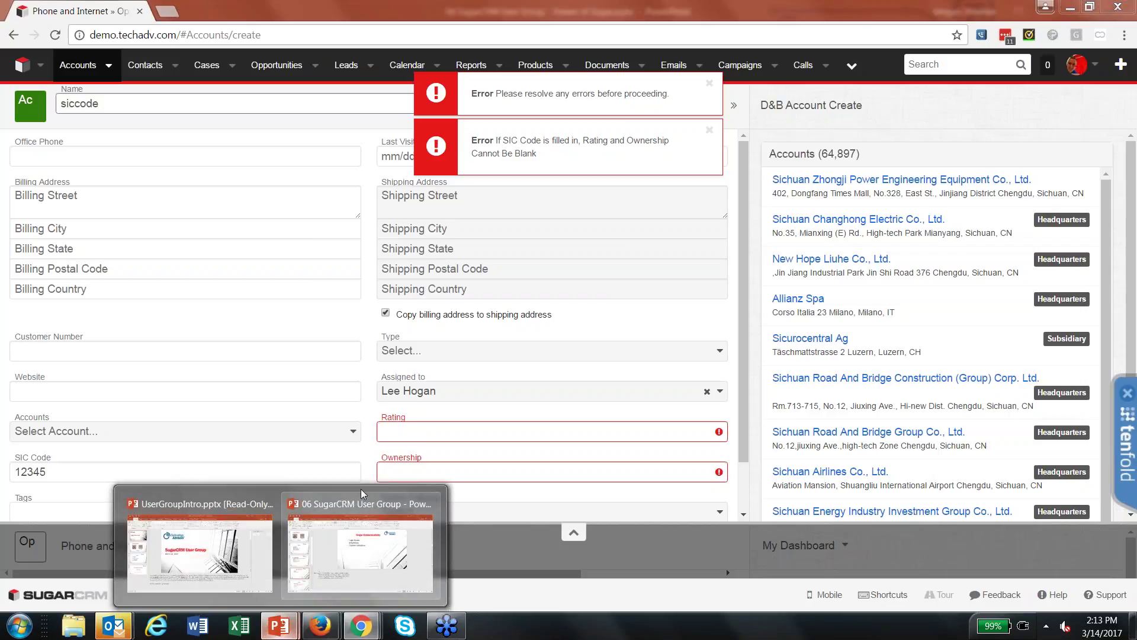
pyautogui.click(353, 521)
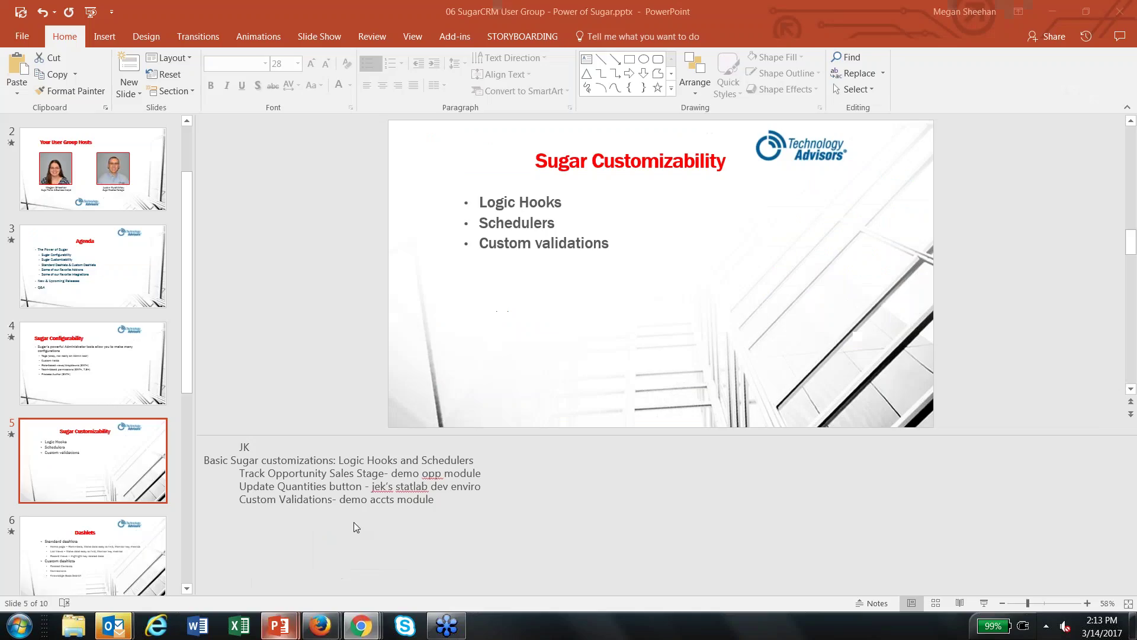
pyautogui.click(985, 603)
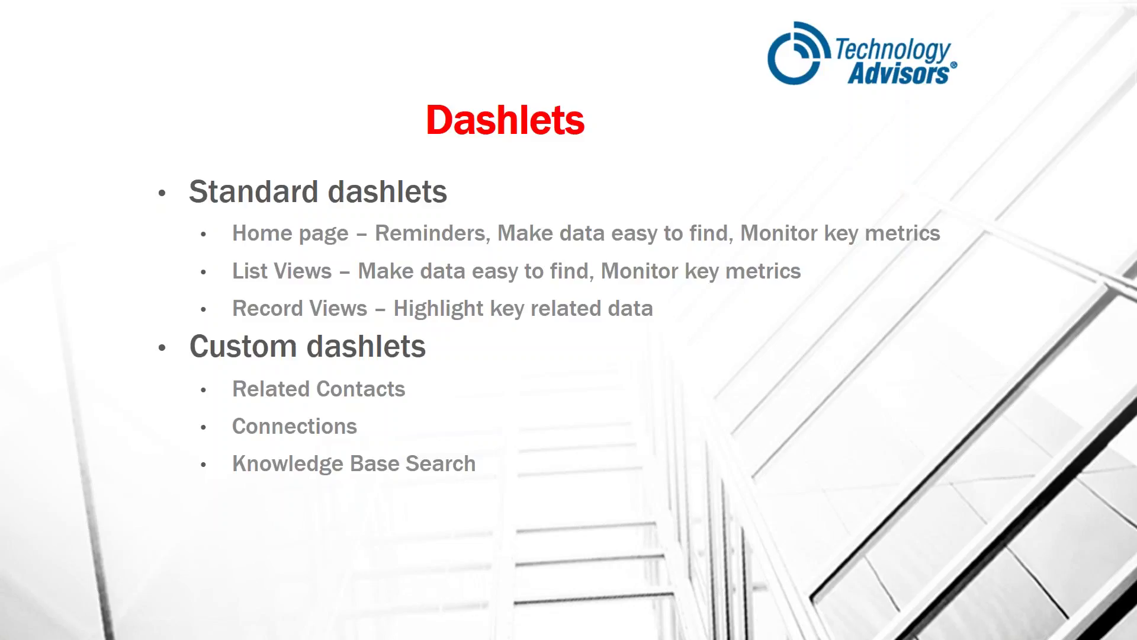
pyautogui.press('Escape')
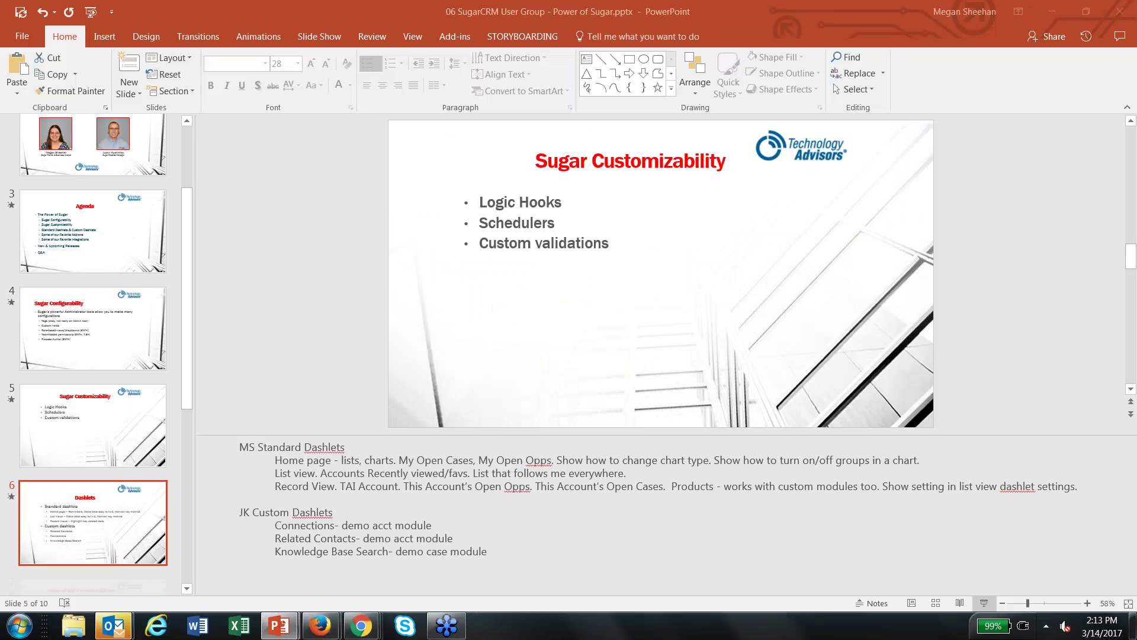
pyautogui.click(377, 629)
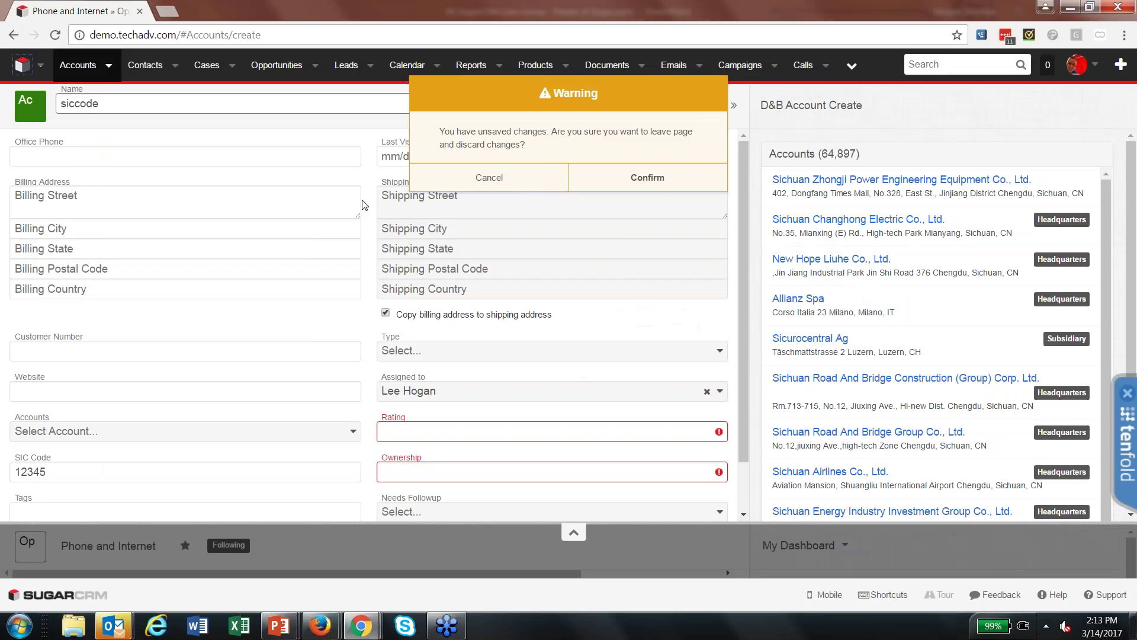
# Discard the unsaved account and review the Home dashboard's dashlets down to Opportunities By Sales Stage
pyautogui.click(635, 194)
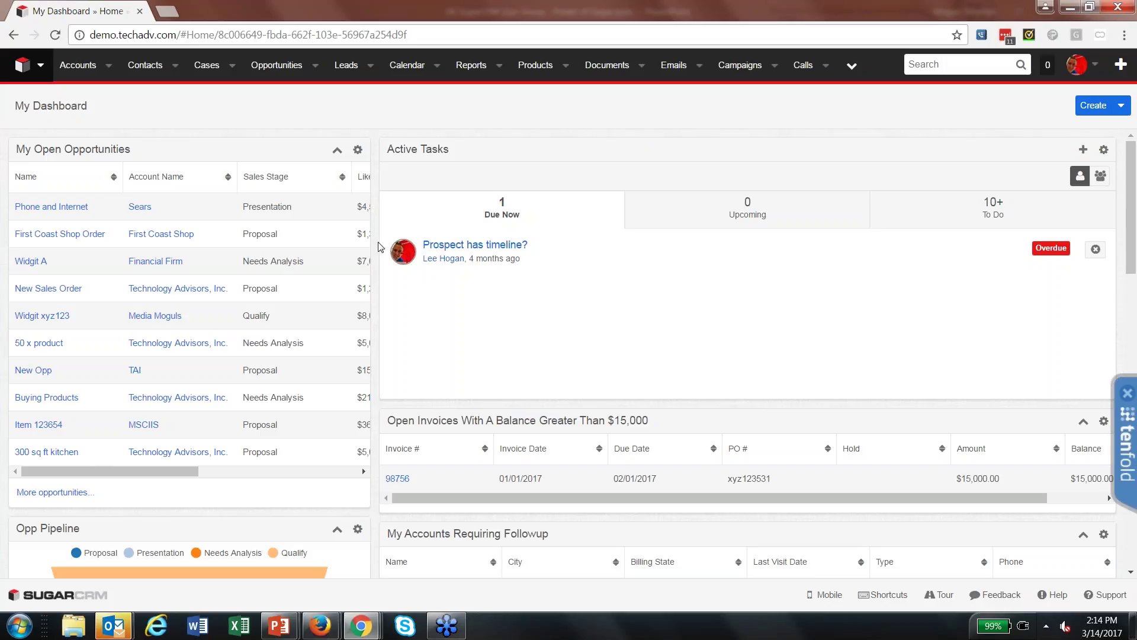
pyautogui.scroll(-1, 380, 246)
pyautogui.scroll(-3, 380, 246)
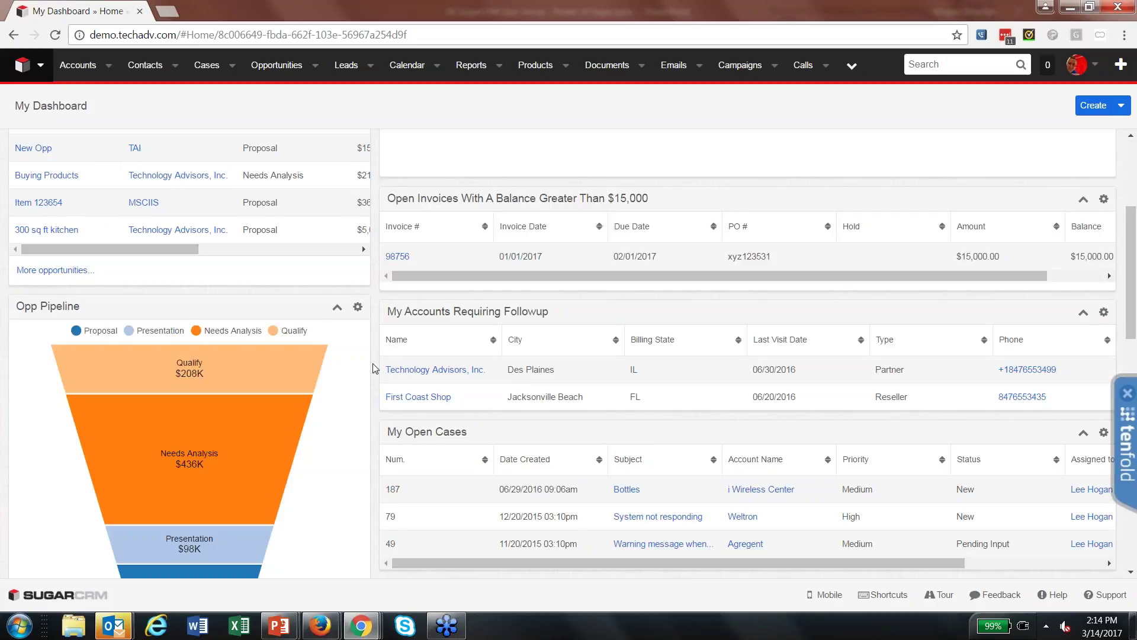
pyautogui.scroll(-1, 375, 368)
pyautogui.scroll(-3, 373, 368)
pyautogui.scroll(-3, 373, 368)
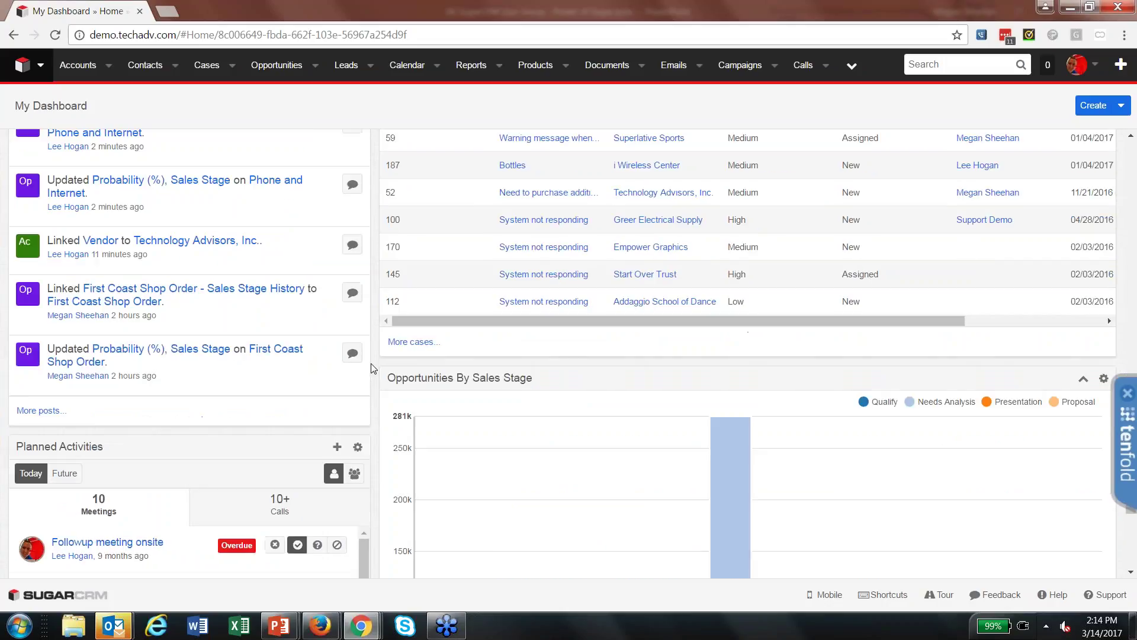
pyautogui.scroll(-3, 371, 363)
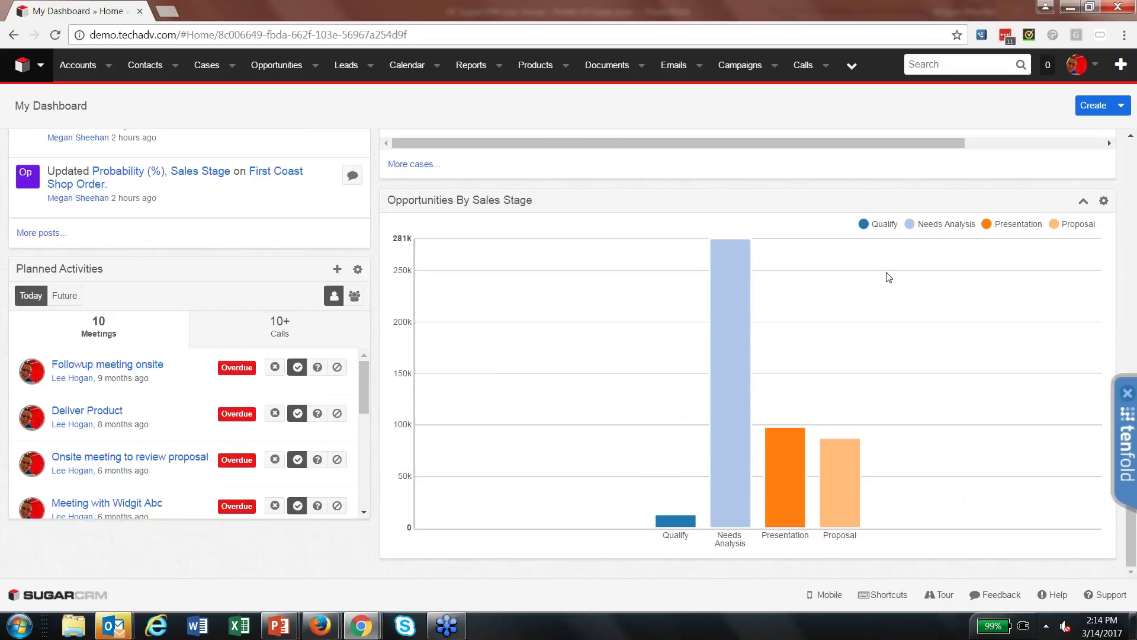
# Change the Opportunities By Sales Stage dashlet's chart type to Horizontal Bar Grouped Chart and save it
pyautogui.click(1104, 201)
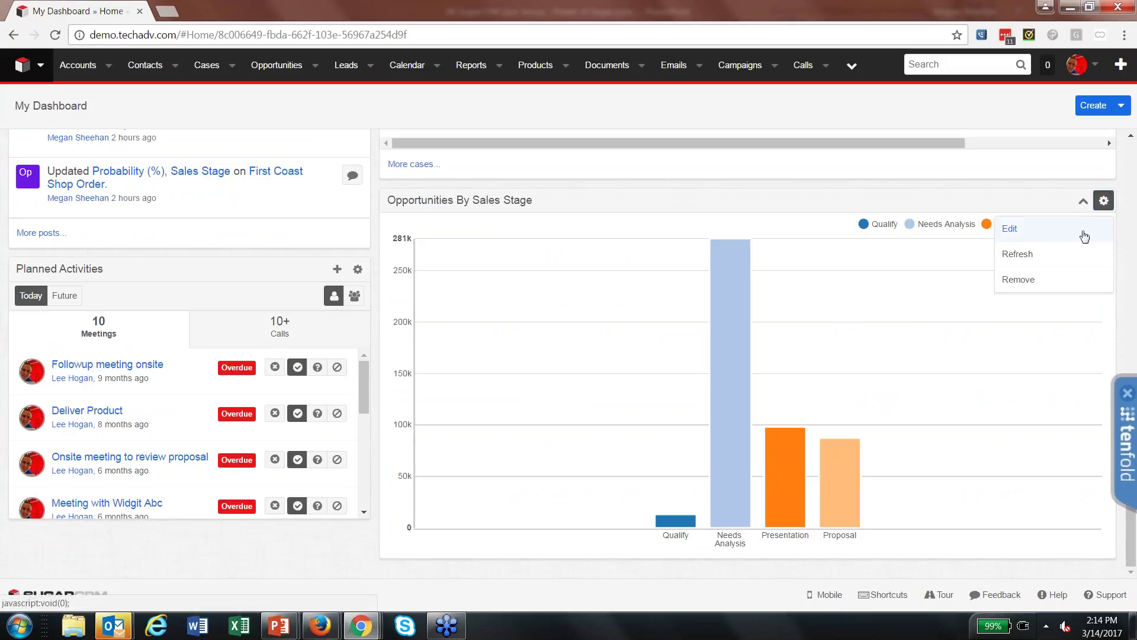
pyautogui.click(1084, 236)
pyautogui.click(188, 195)
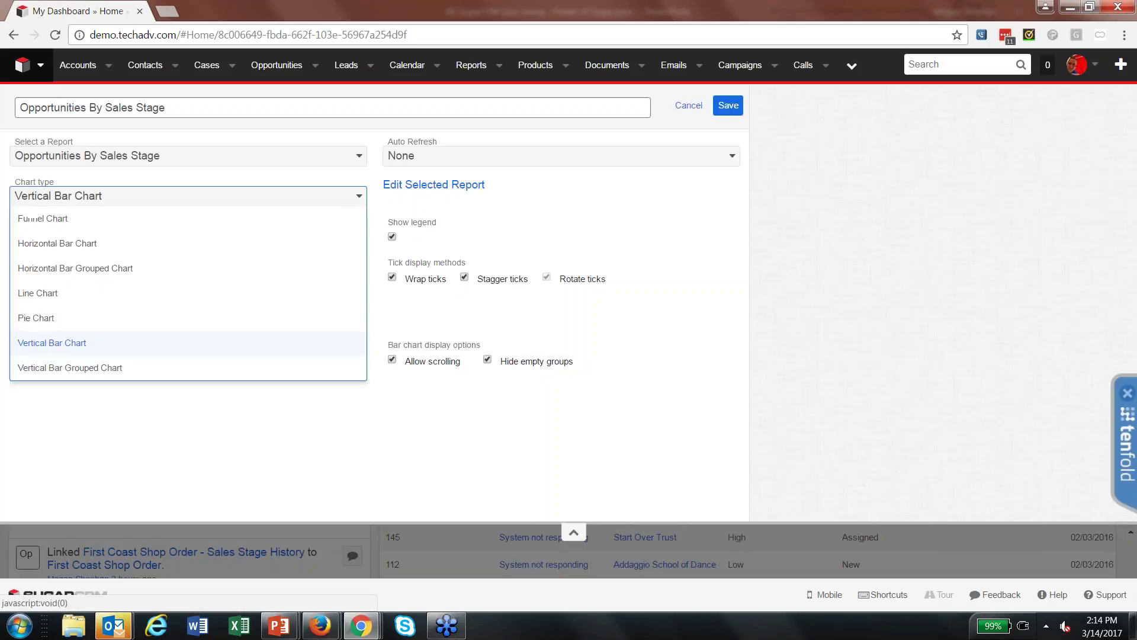
pyautogui.click(314, 268)
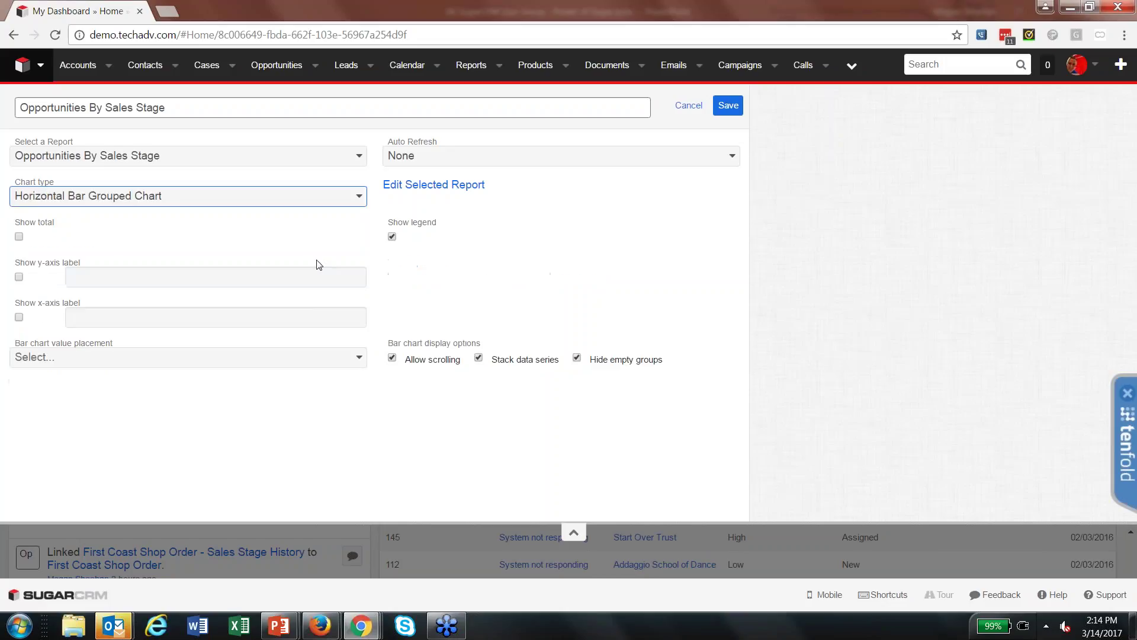
pyautogui.click(728, 106)
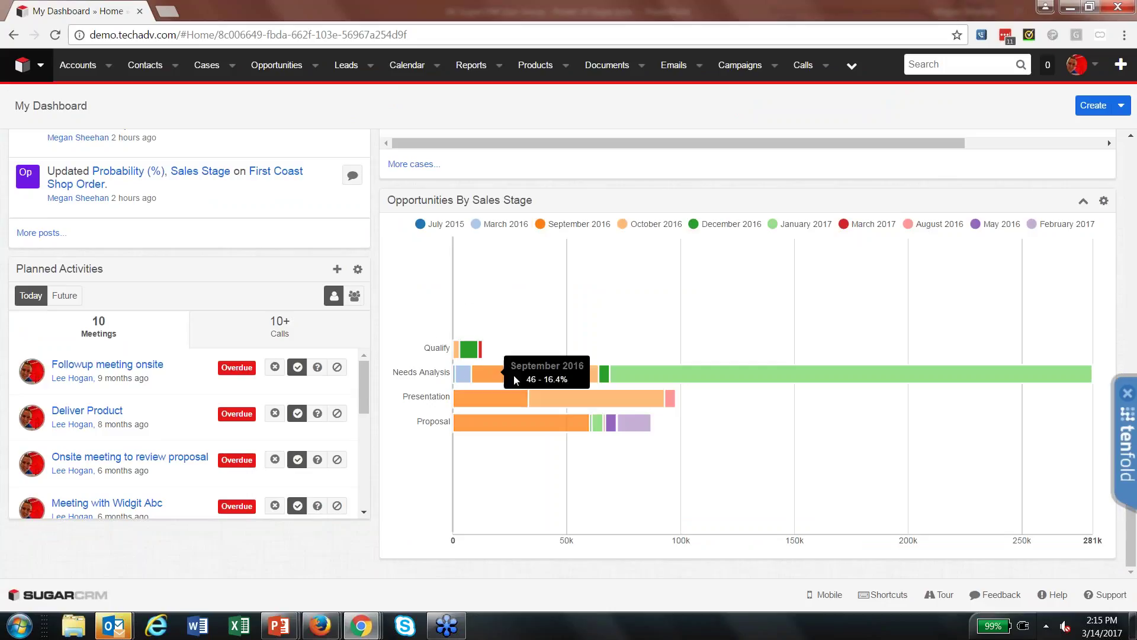
pyautogui.moveTo(622, 377)
# Set the Opportunities By Sales Stage dashlet's chart type to Vertical Bar Chart and save it
pyautogui.click(1103, 201)
pyautogui.click(1071, 235)
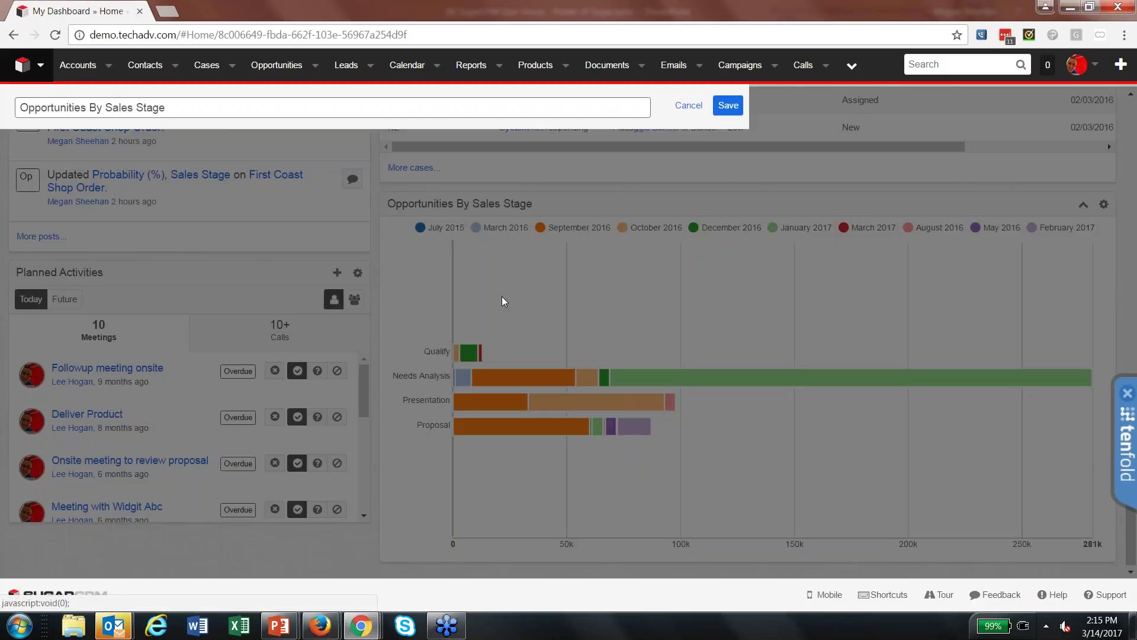
pyautogui.click(155, 195)
pyautogui.click(139, 343)
pyautogui.click(740, 111)
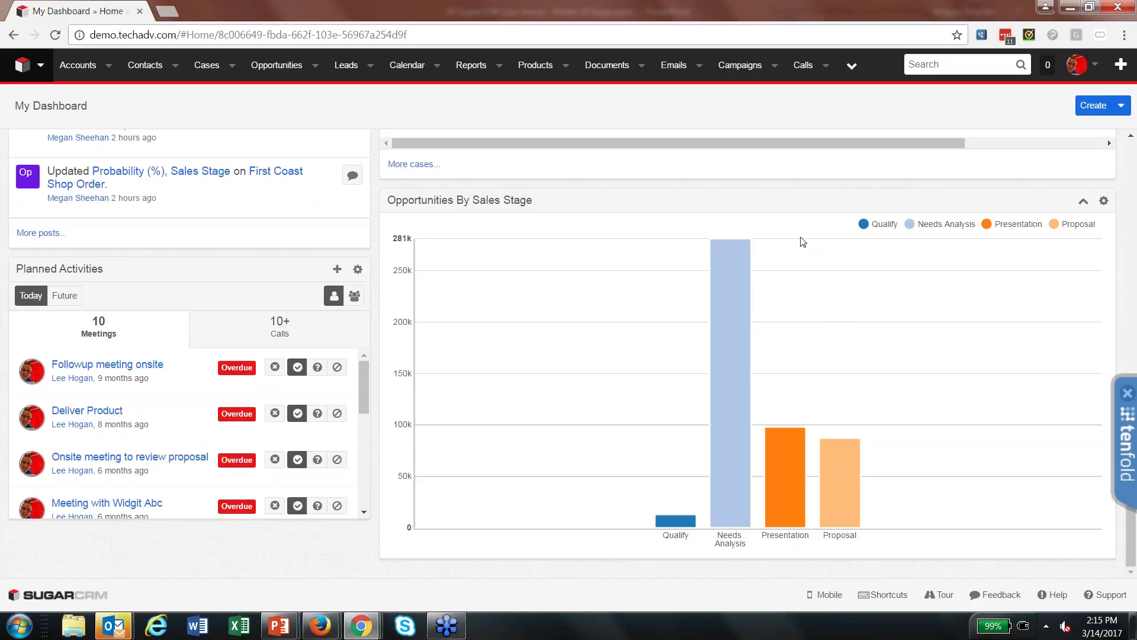
# Hide the Needs Analysis series in the Opportunities By Sales Stage chart and show it again
pyautogui.moveTo(738, 240)
pyautogui.click(910, 225)
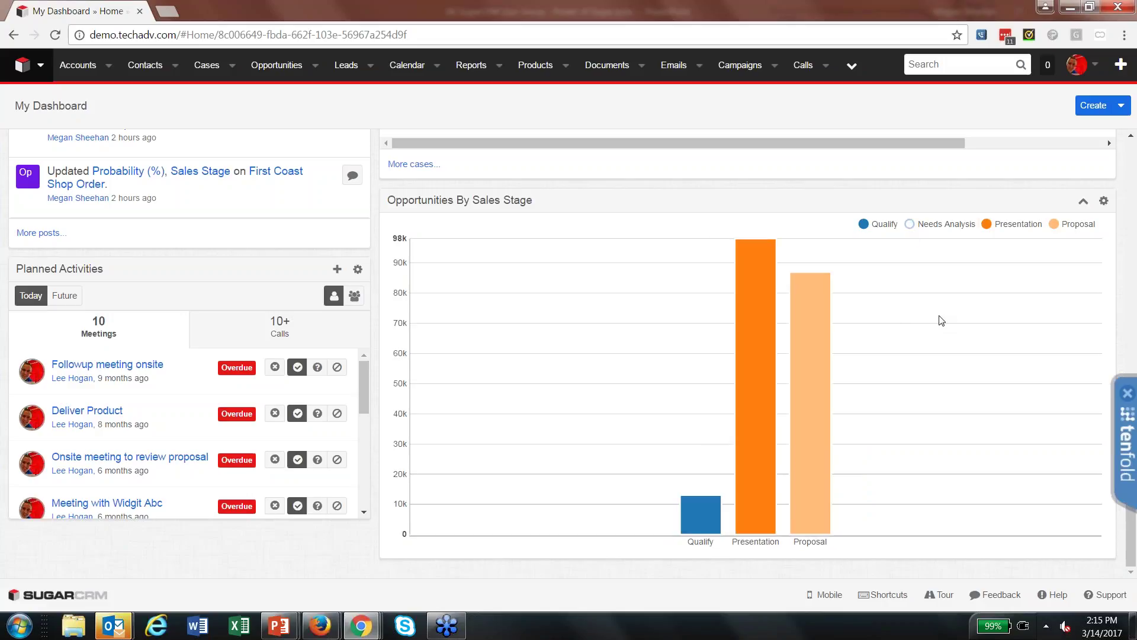
pyautogui.click(909, 224)
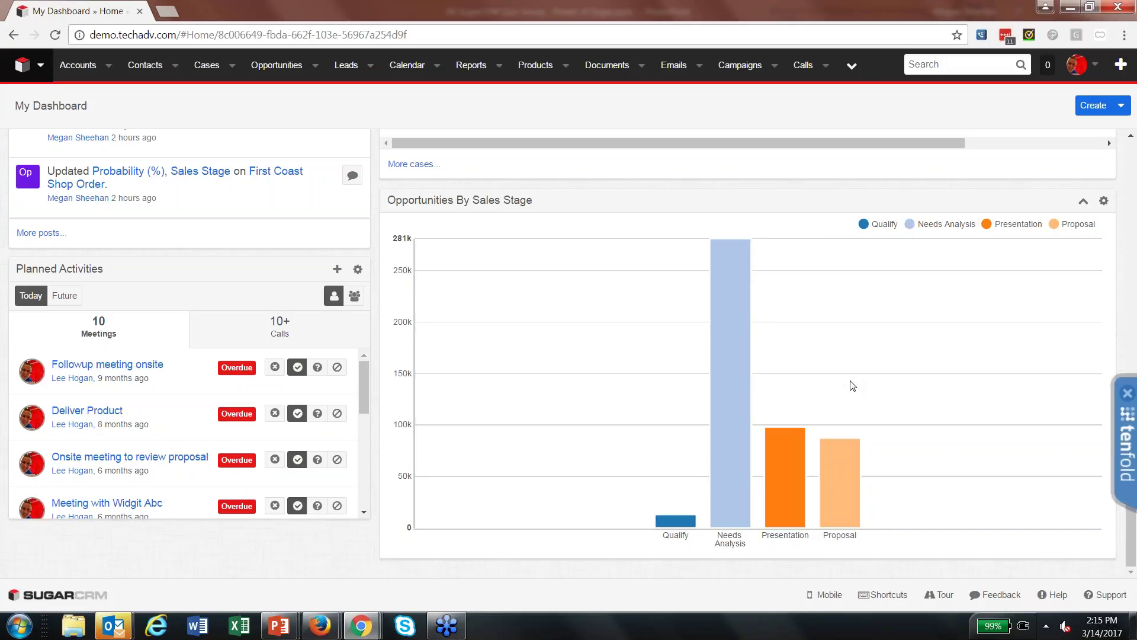
# Examine the columns and filter conditions in the My Open Opportunities dashlet's settings, leaving them without saving
pyautogui.scroll(2, 853, 386)
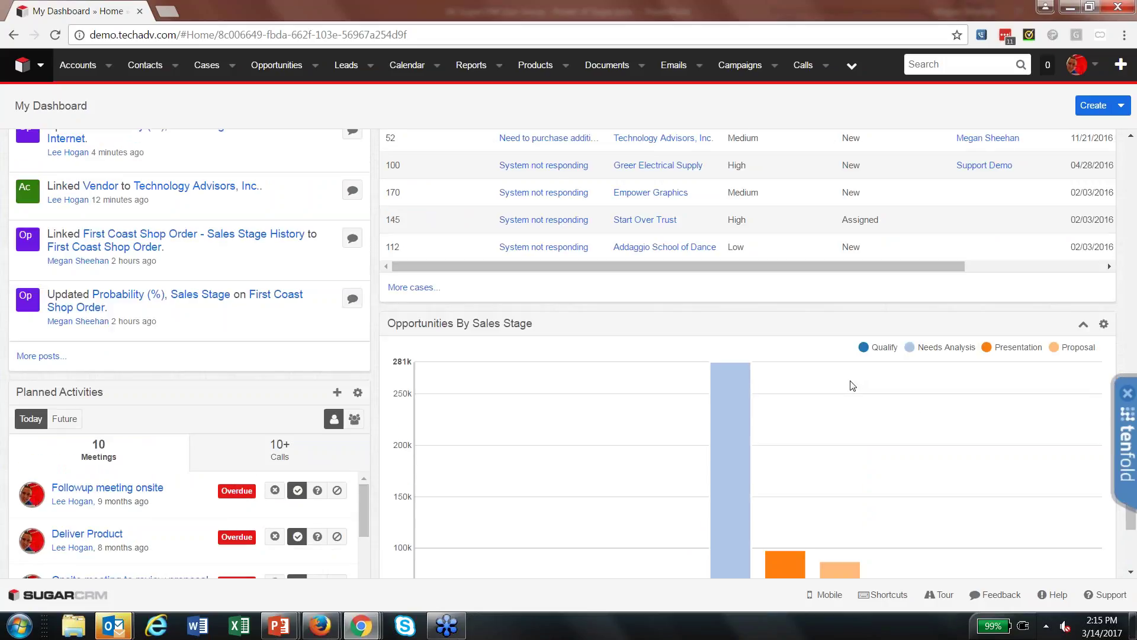
pyautogui.scroll(2, 853, 386)
pyautogui.scroll(5, 851, 380)
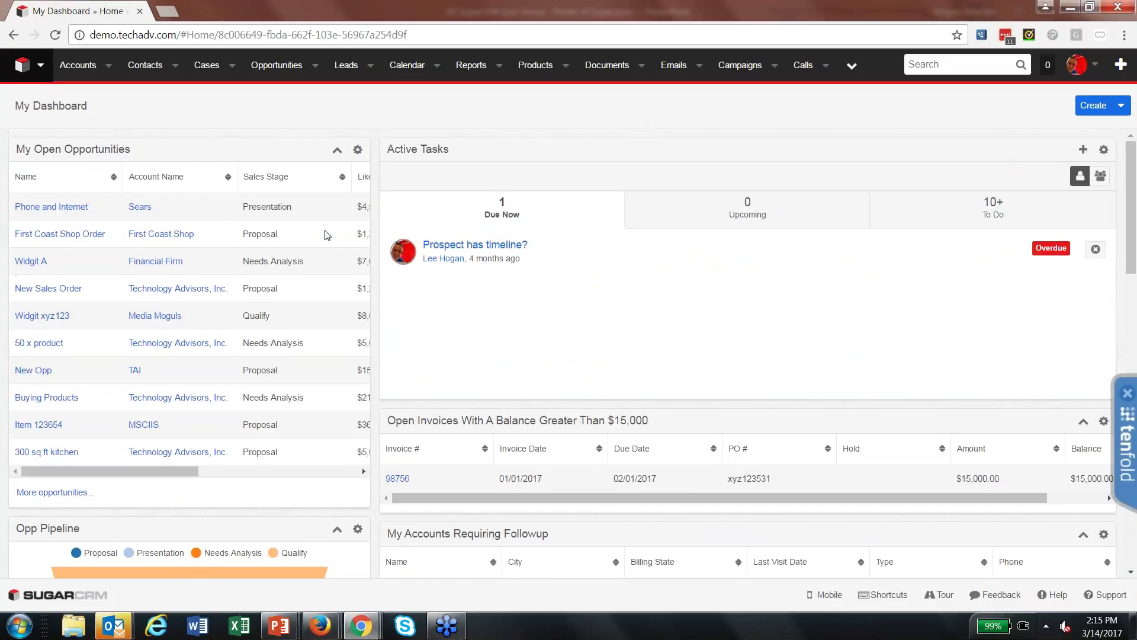
pyautogui.click(358, 151)
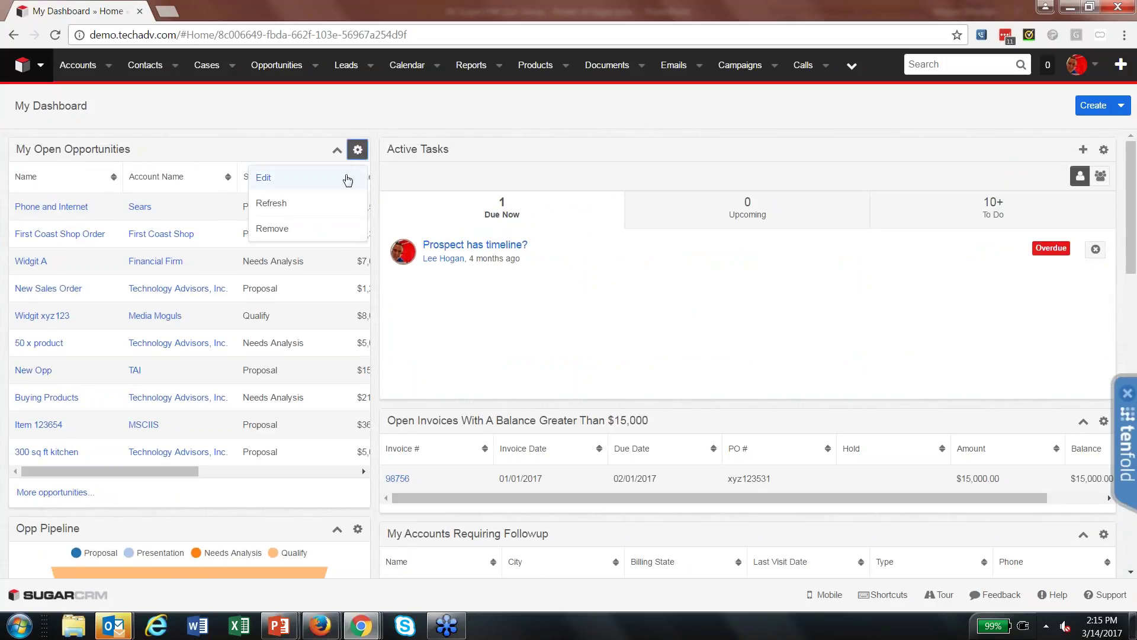
pyautogui.click(347, 179)
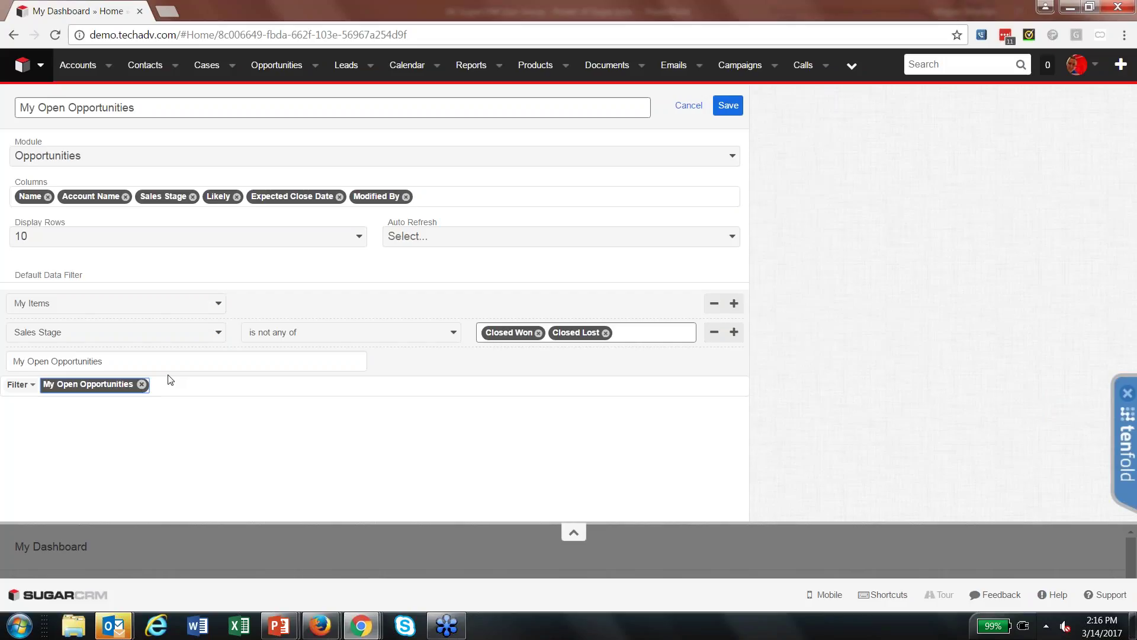
pyautogui.click(690, 110)
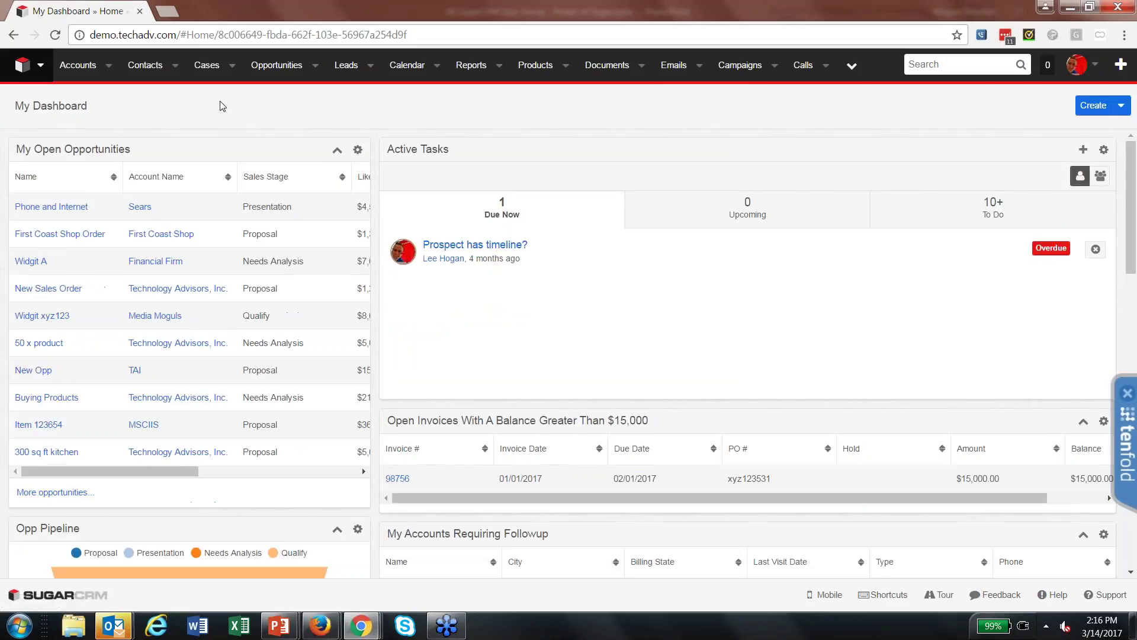
# Go to the Accounts list and examine its dashlets from My Accounts Requiring Followup through My Opportunities
pyautogui.click(83, 71)
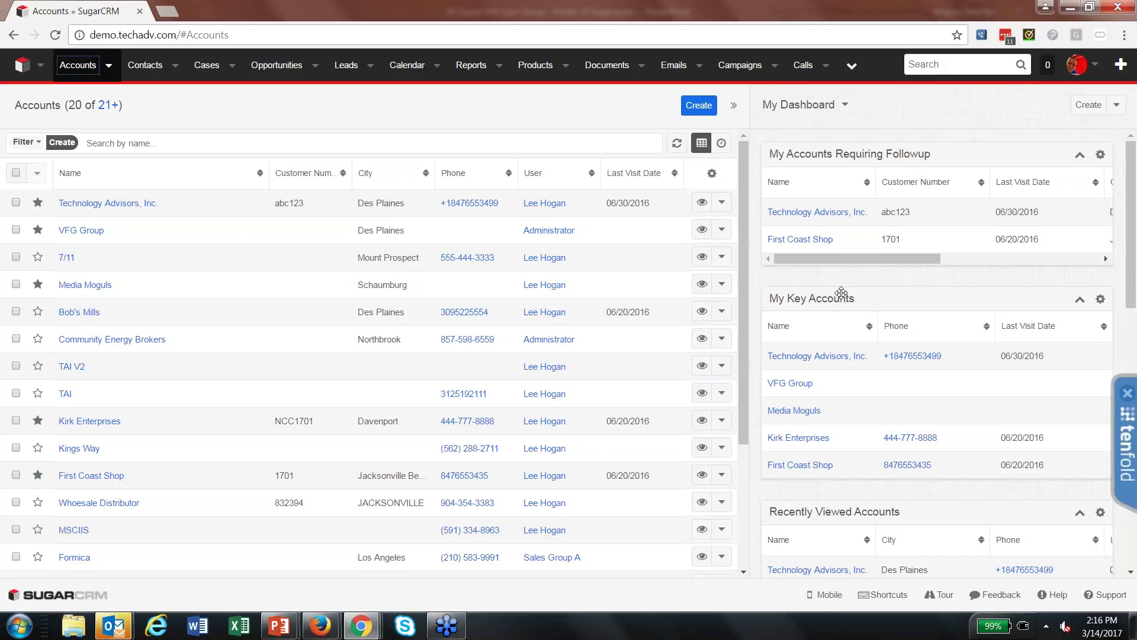
pyautogui.scroll(-3, 841, 296)
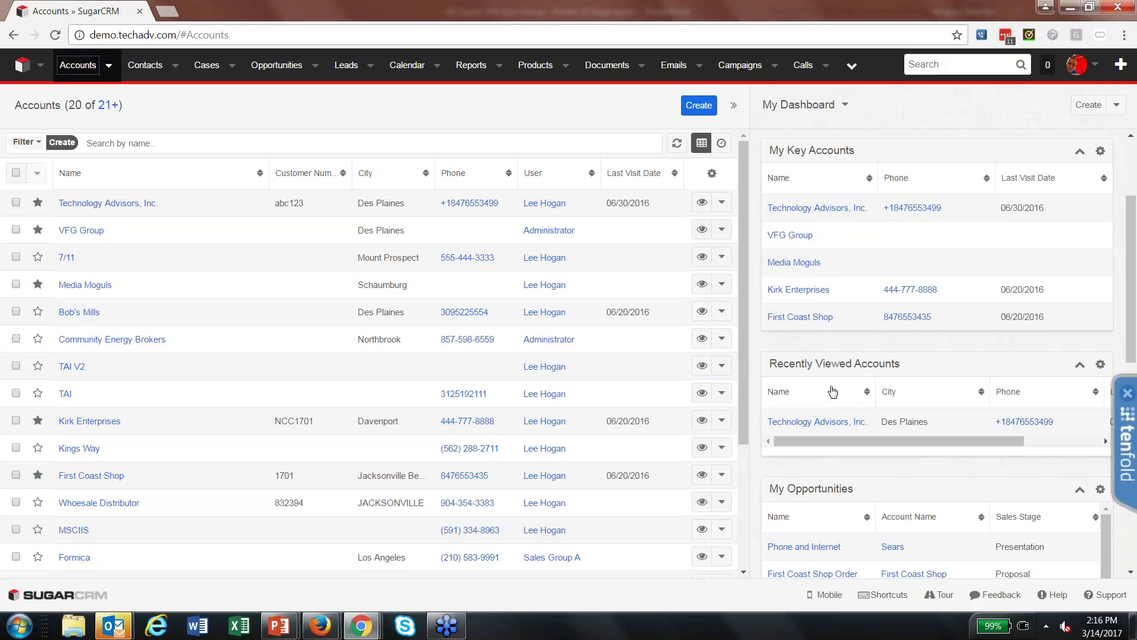
pyautogui.scroll(-1, 763, 393)
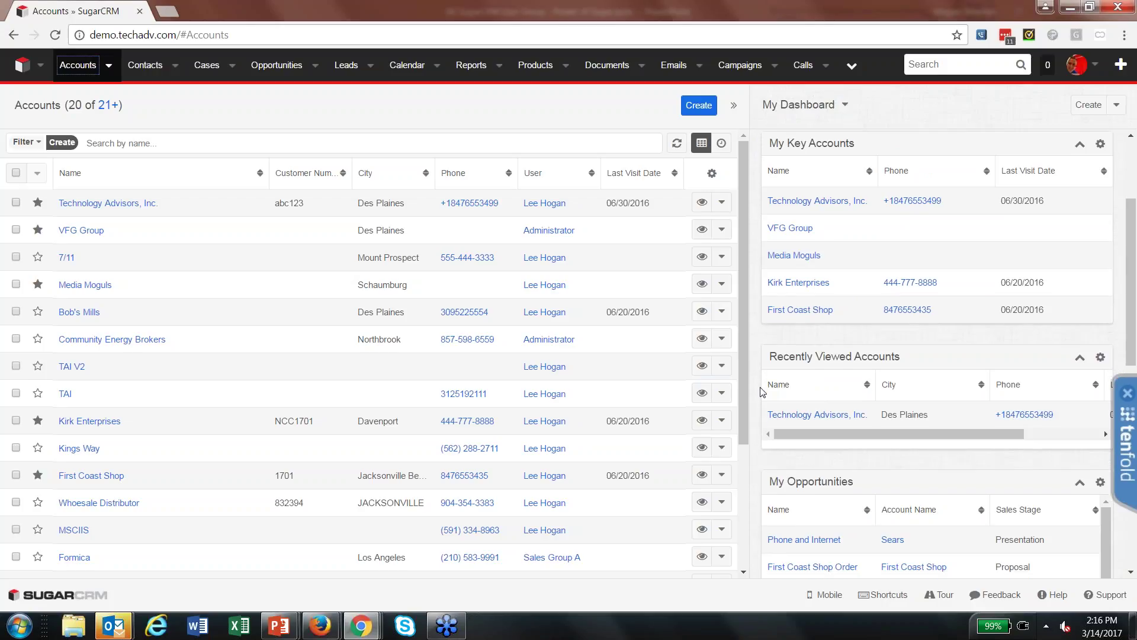
pyautogui.scroll(-5, 763, 392)
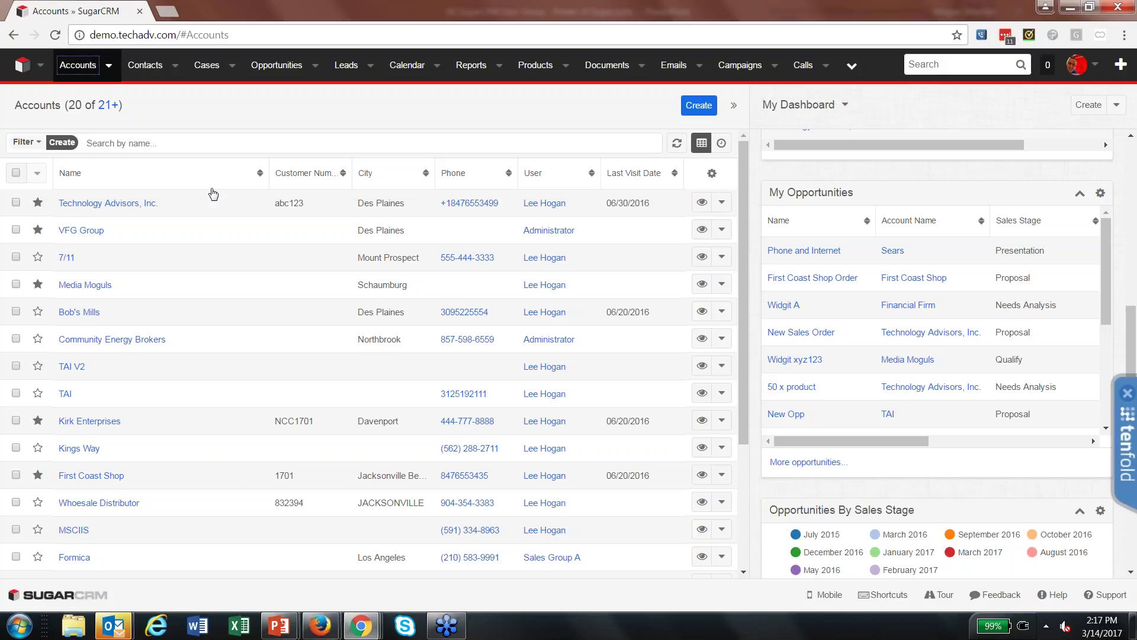
# Open the Technology Advisors, Inc. account and review its record fields and related-record subpanels
pyautogui.click(144, 204)
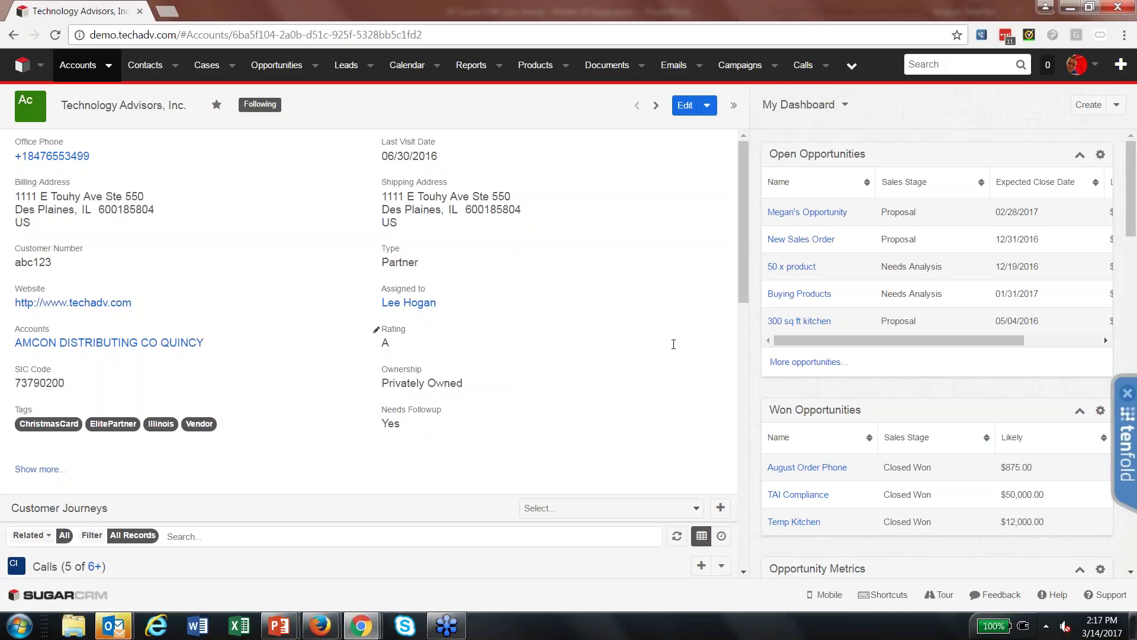
pyautogui.scroll(-1, 674, 344)
pyautogui.scroll(-5, 673, 344)
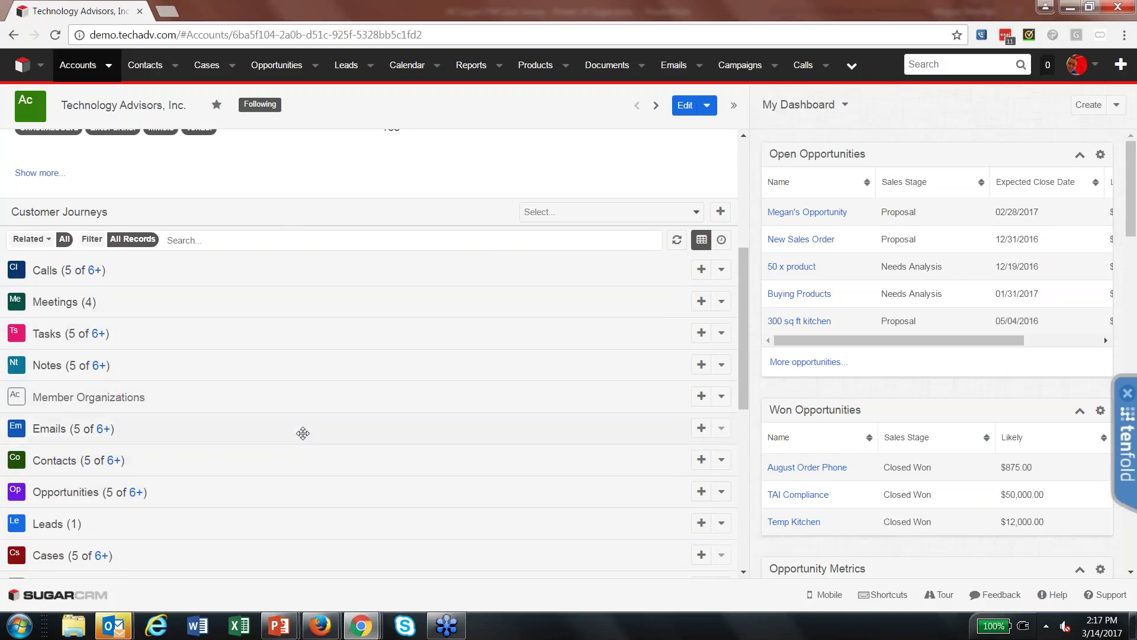
pyautogui.scroll(5, 302, 431)
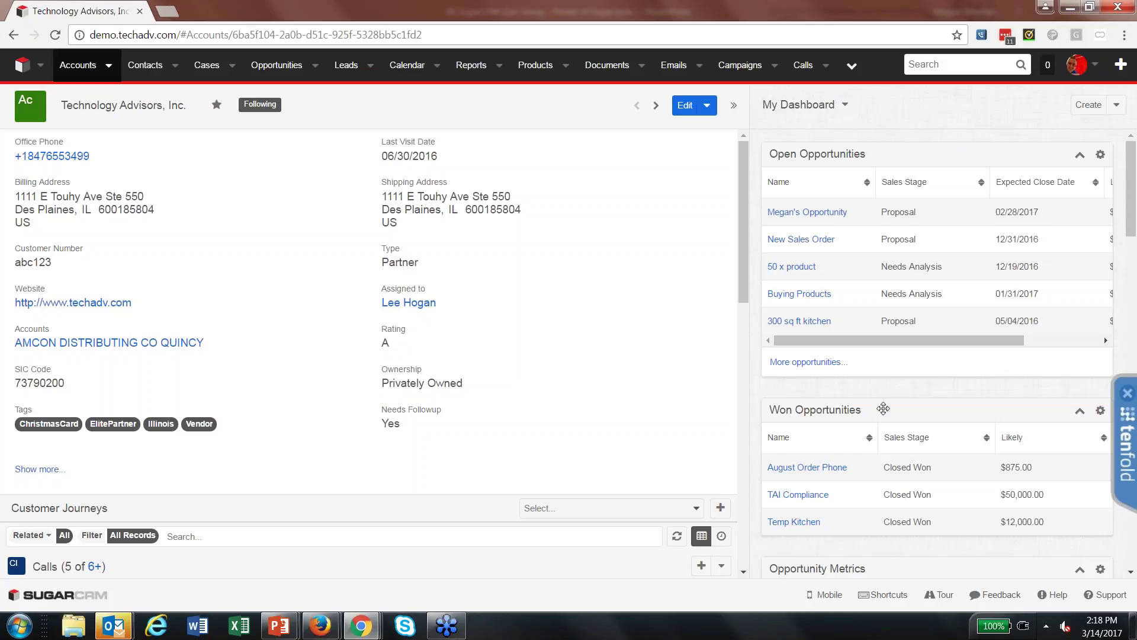
# Inspect the Open Opportunities dashlet's settings and the conditions of its Open filter, leaving them without saving
pyautogui.click(1099, 154)
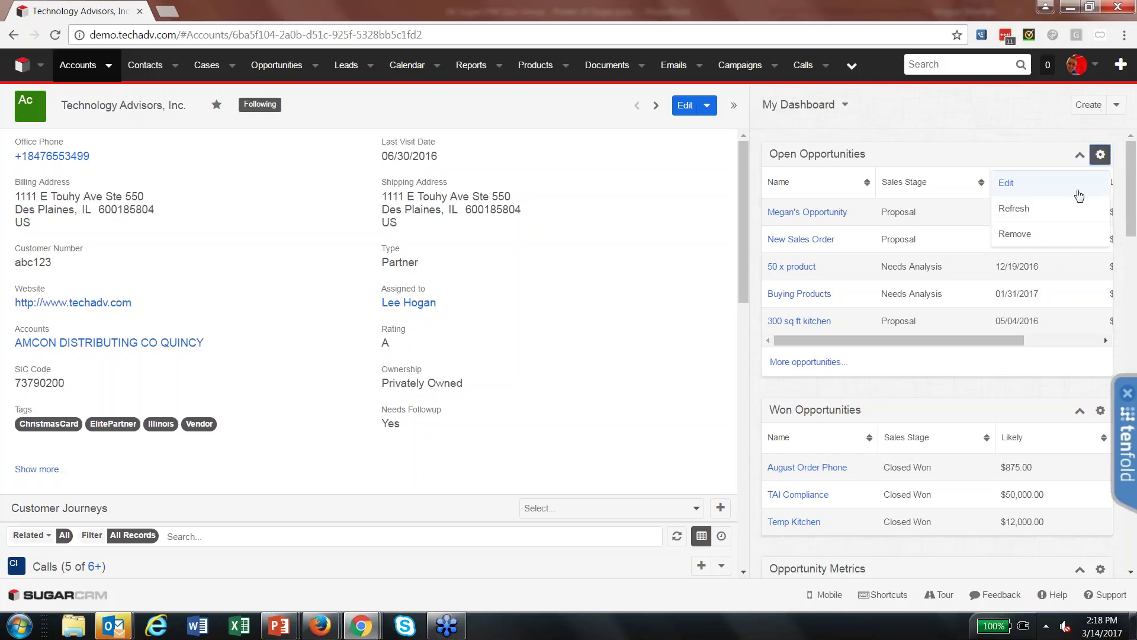
pyautogui.click(1076, 193)
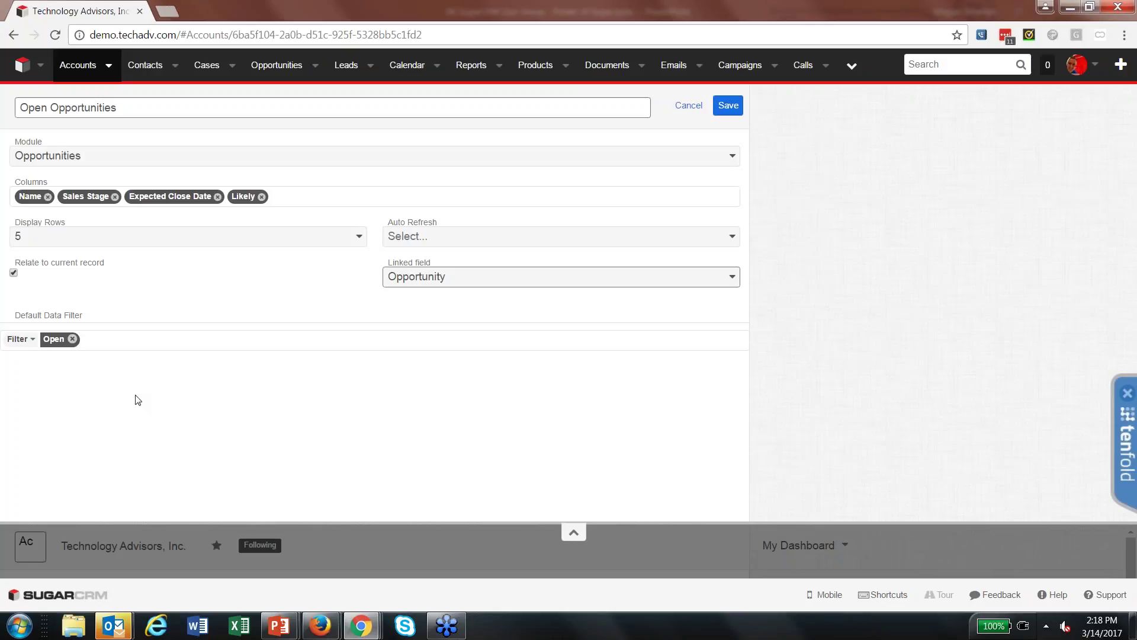
pyautogui.click(53, 346)
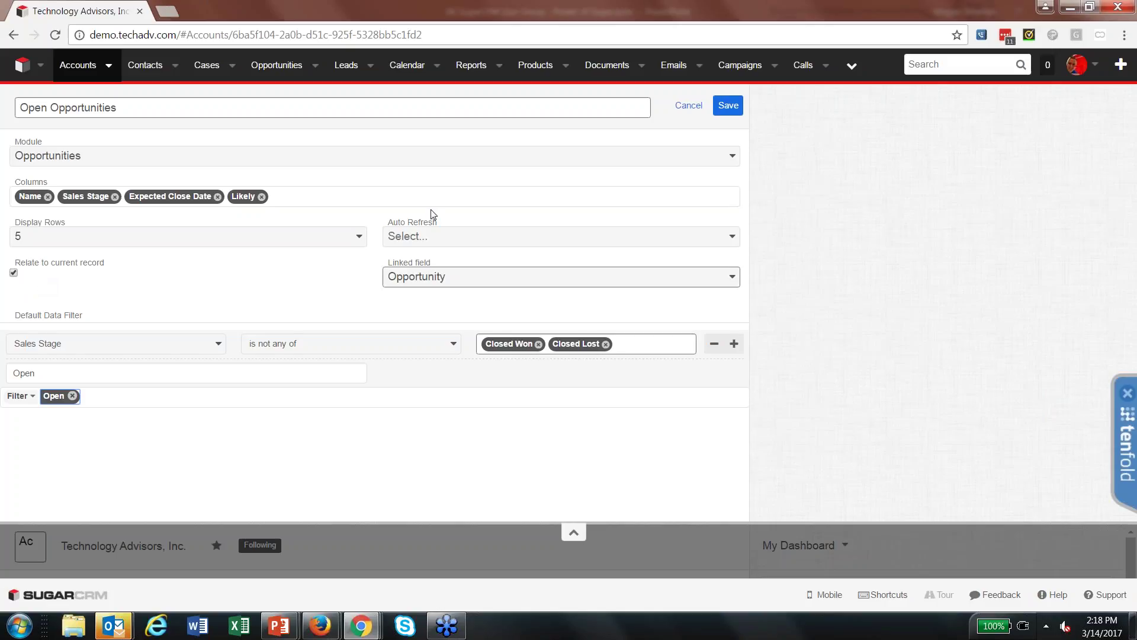
pyautogui.click(682, 111)
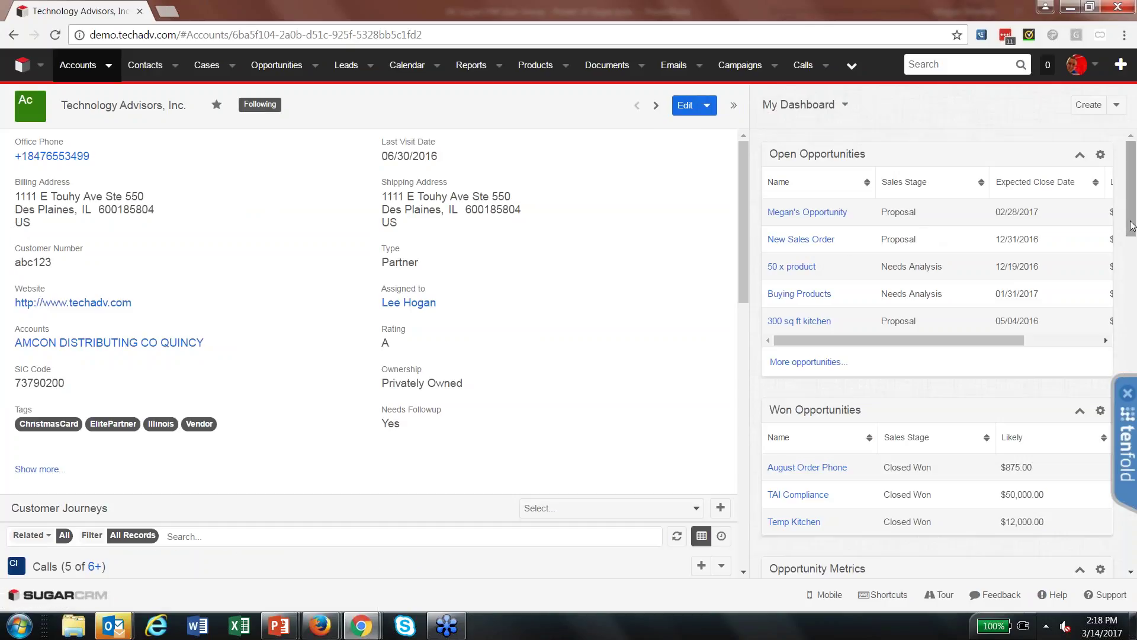
# Examine the account's Active Products, Quoted Products, Related Contacts and Connections dashlets
pyautogui.moveTo(1132, 225); pyautogui.dragTo(1084, 481)
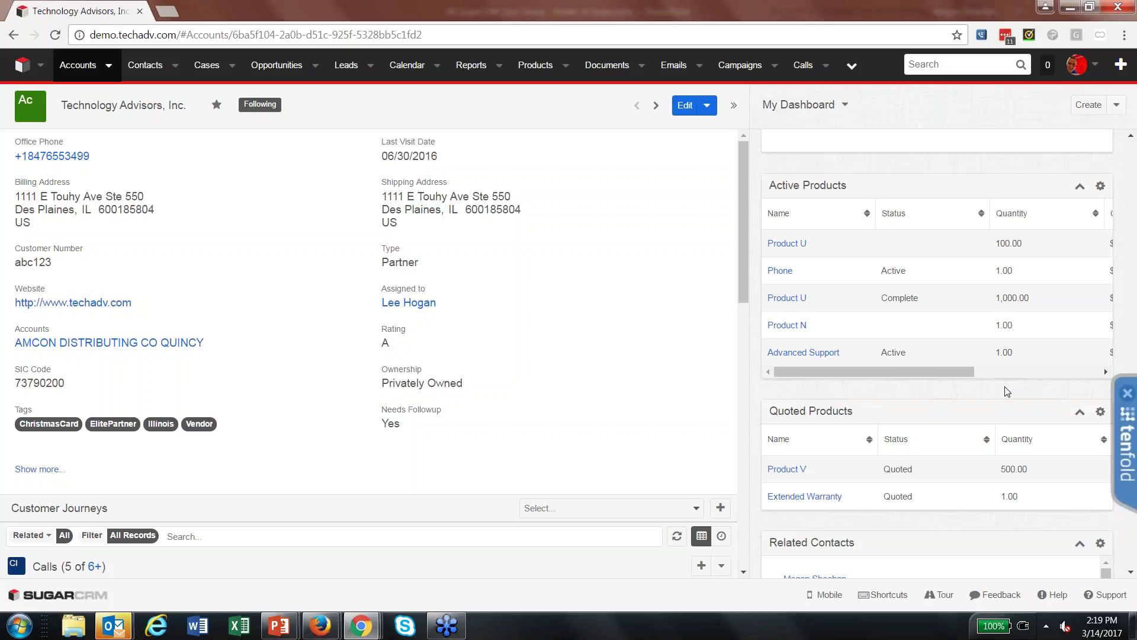
pyautogui.scroll(-1, 1007, 391)
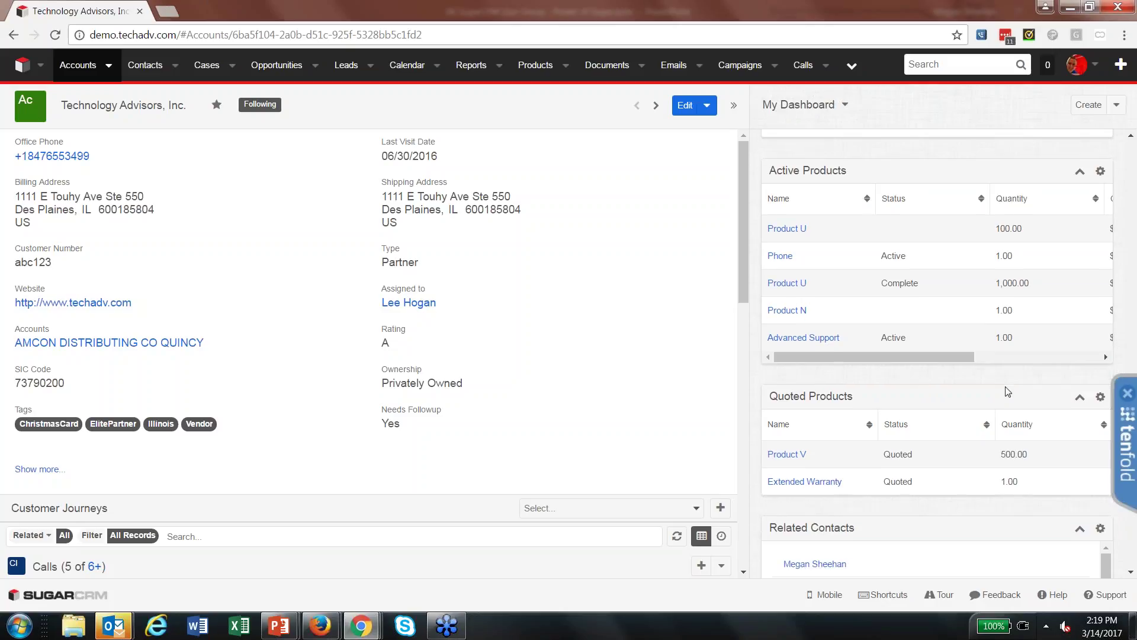
pyautogui.scroll(-2, 1007, 392)
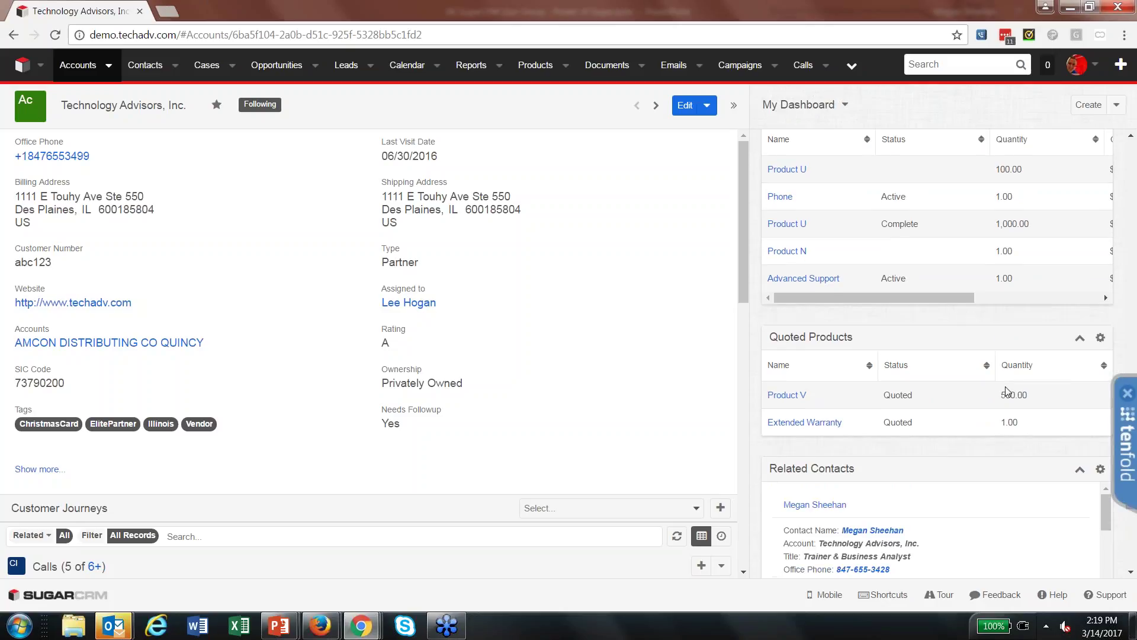
pyautogui.scroll(-5, 1007, 392)
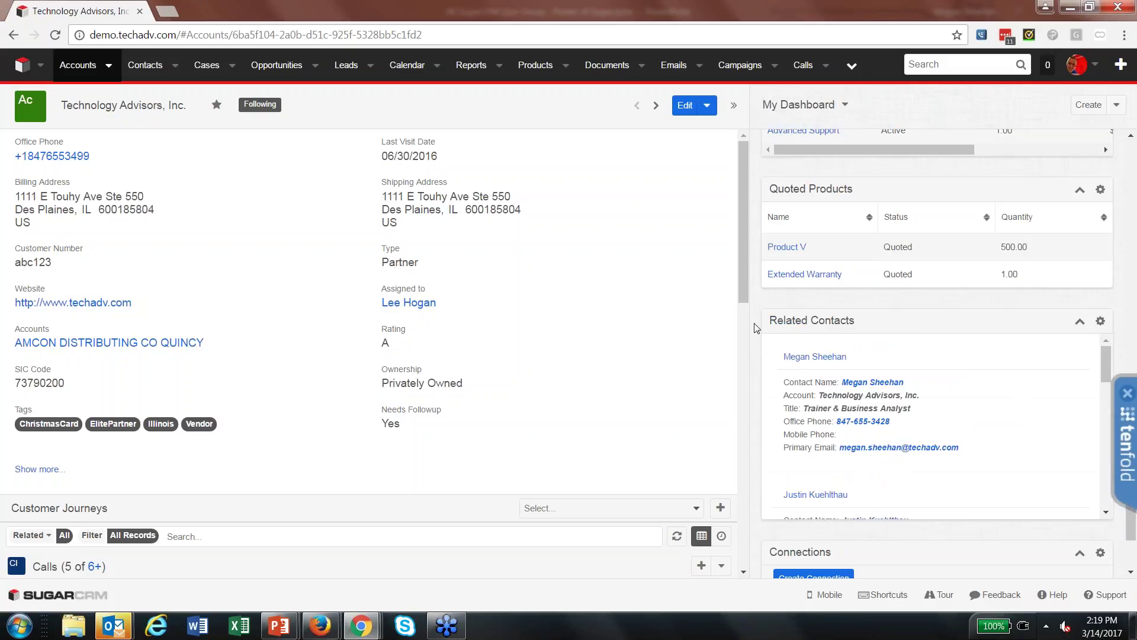
pyautogui.scroll(-3, 754, 328)
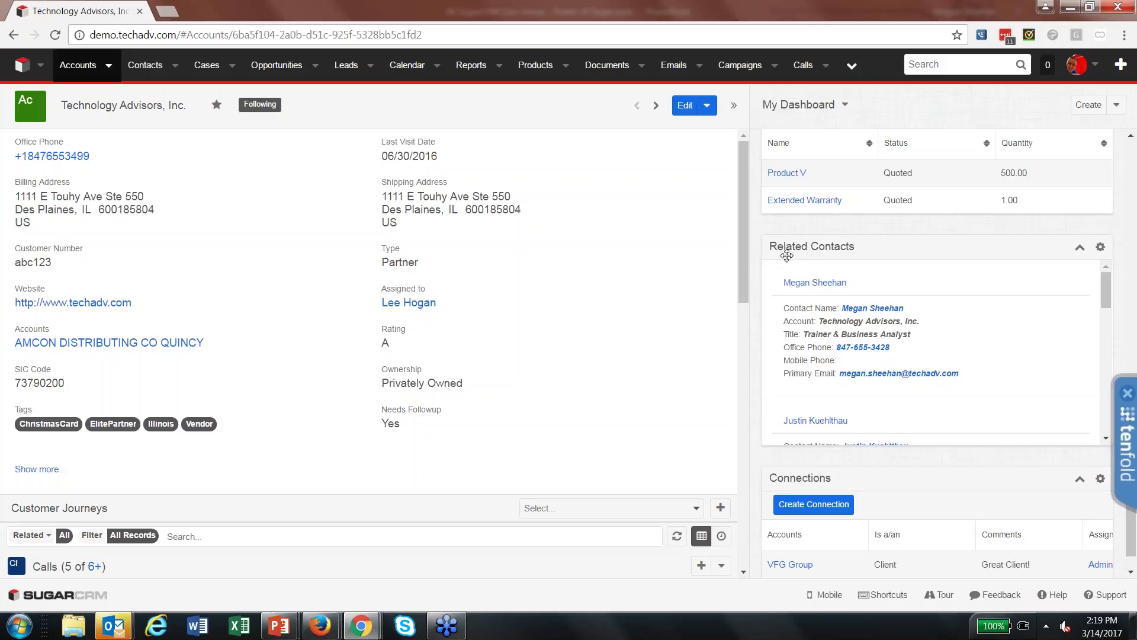
# Review the account's related-record subpanels and collapse the first contact's details in the Related Contacts dashlet
pyautogui.moveTo(747, 261); pyautogui.dragTo(752, 336)
pyautogui.scroll(-3, 750, 356)
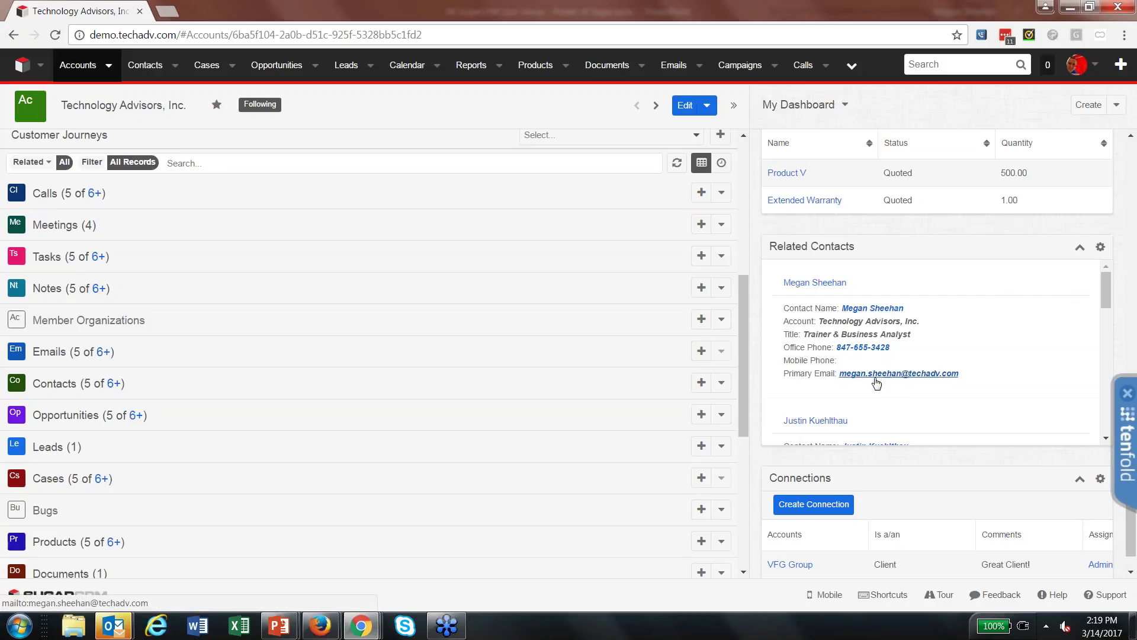
pyautogui.click(833, 289)
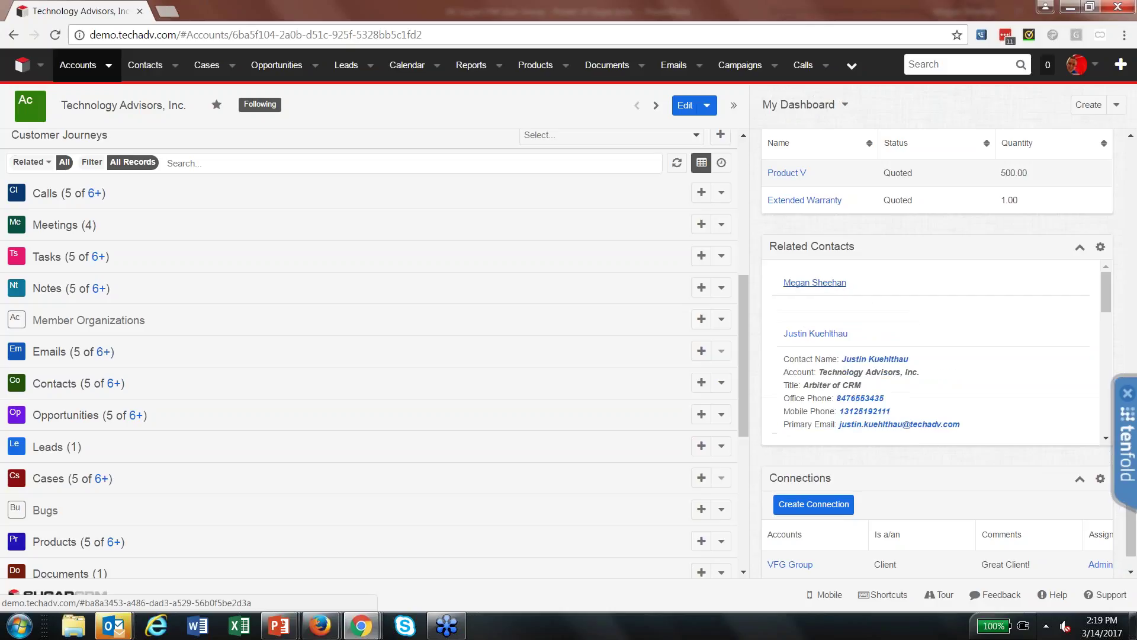
# Look through the Related Contacts dashlet, examining the highlighted contact whose title is President
pyautogui.click(825, 330)
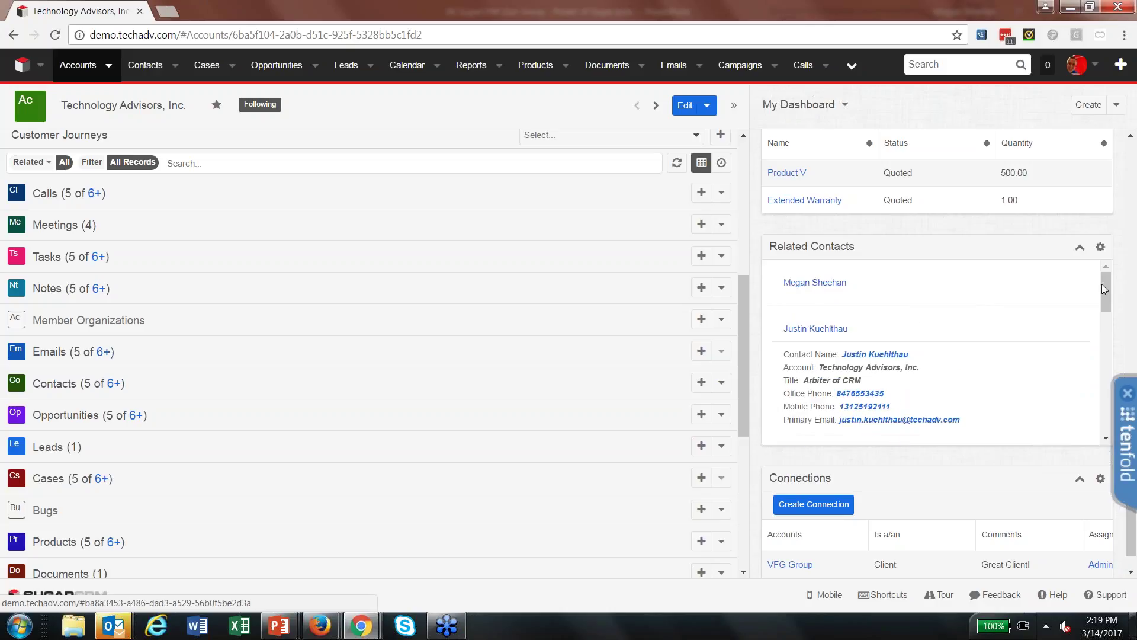
pyautogui.moveTo(1105, 288); pyautogui.dragTo(1092, 411)
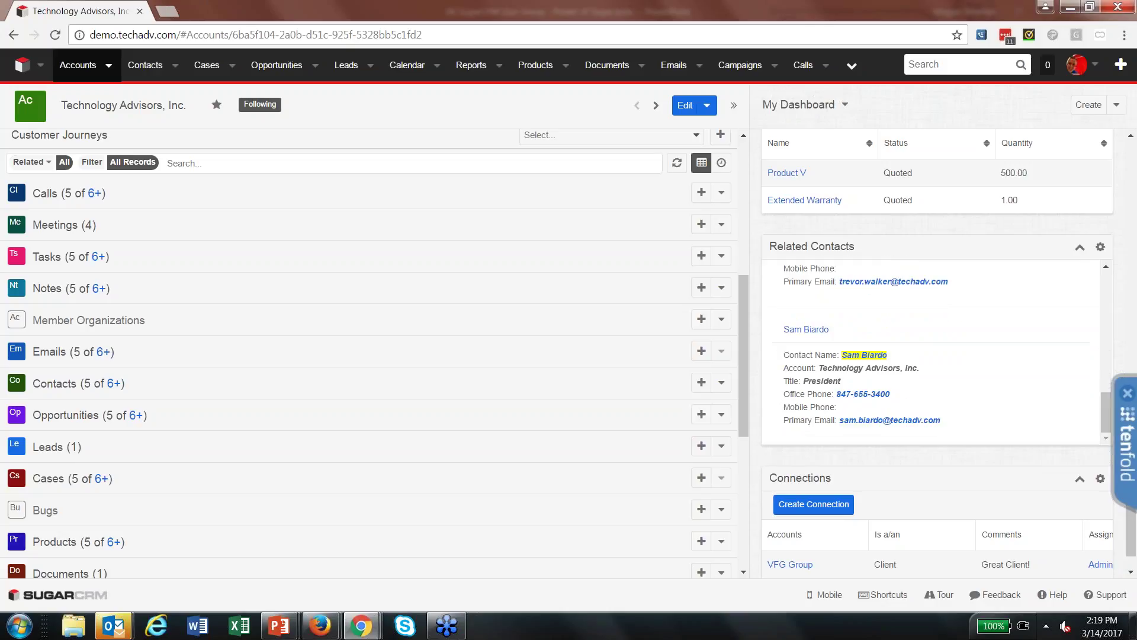
pyautogui.moveTo(840, 384); pyautogui.dragTo(783, 382)
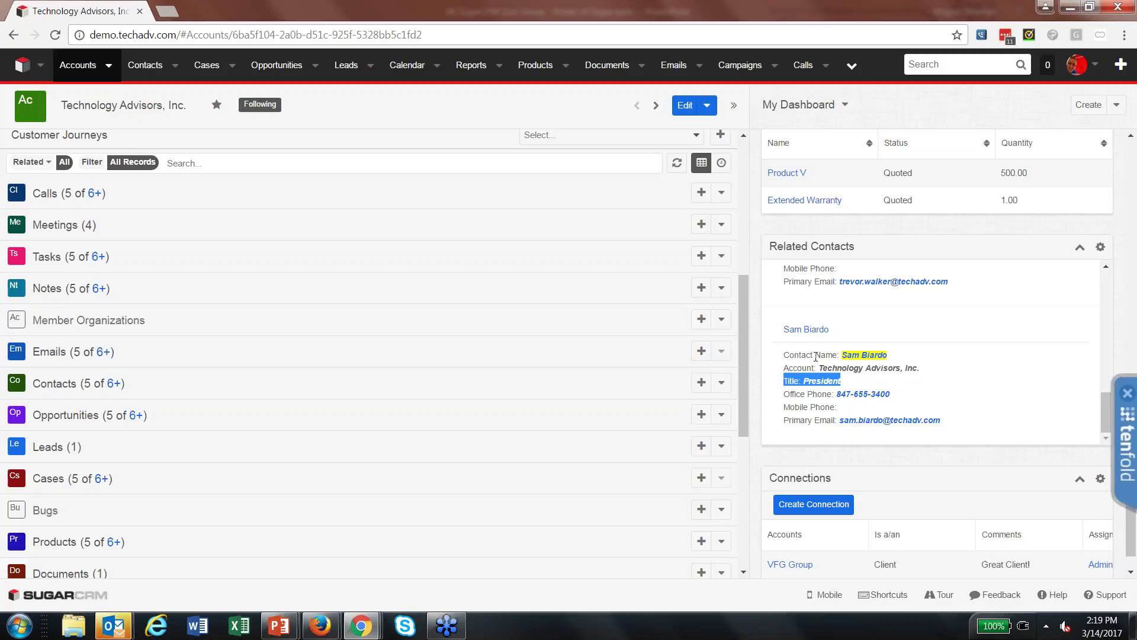
pyautogui.click(805, 367)
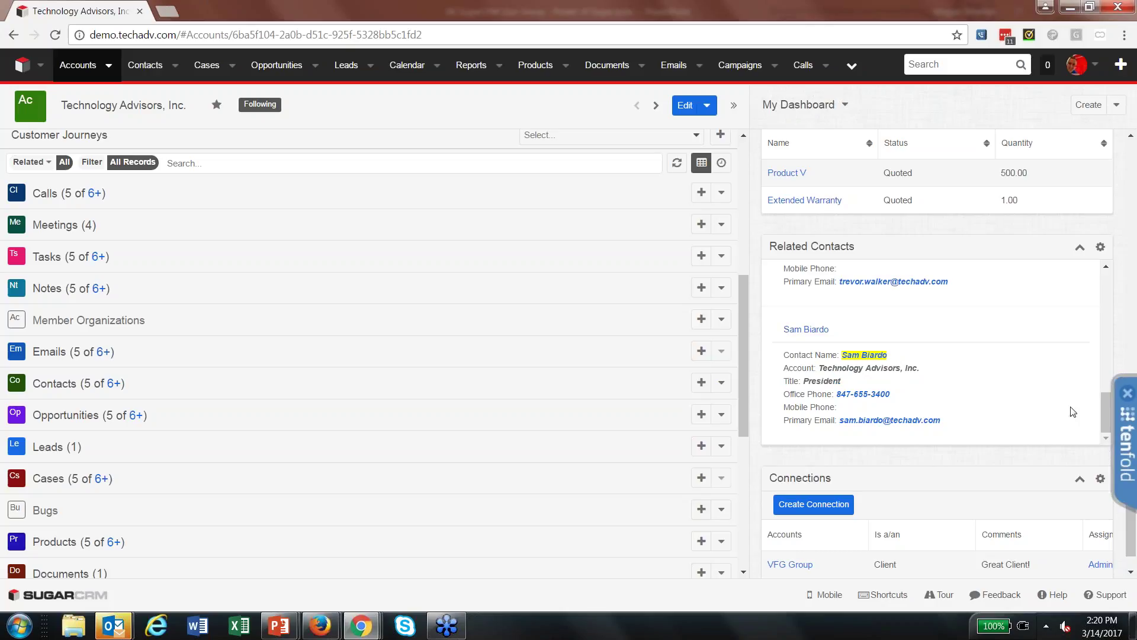
pyautogui.moveTo(1107, 404); pyautogui.dragTo(1101, 280)
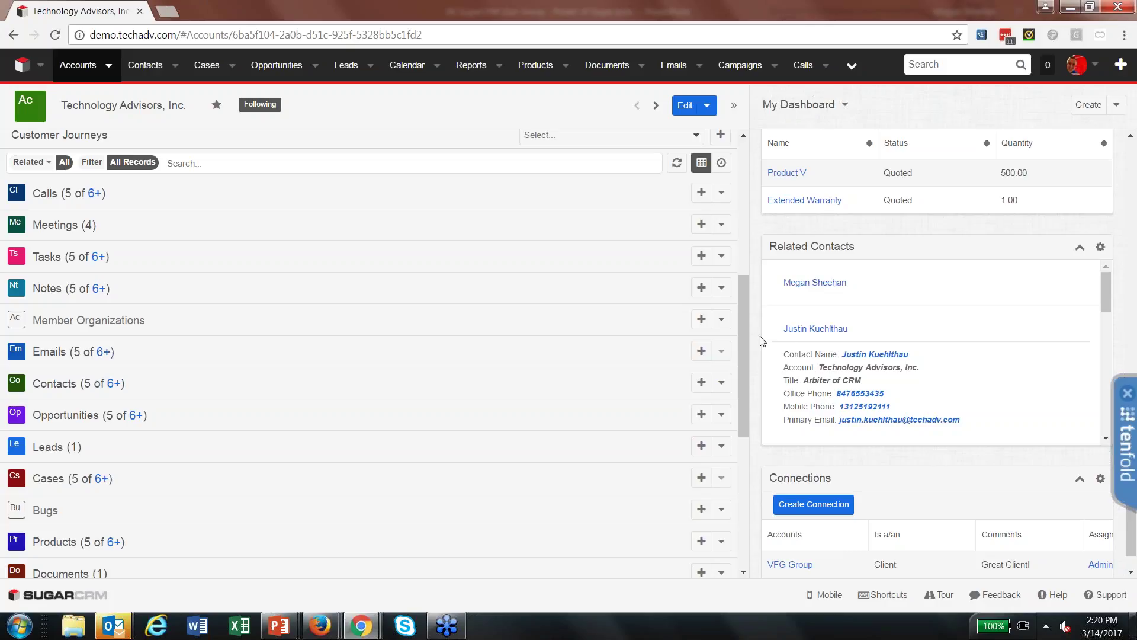
# Review the account's Connections dashlet columns and open the connected VFG Group account in a new tab
pyautogui.scroll(-1, 755, 343)
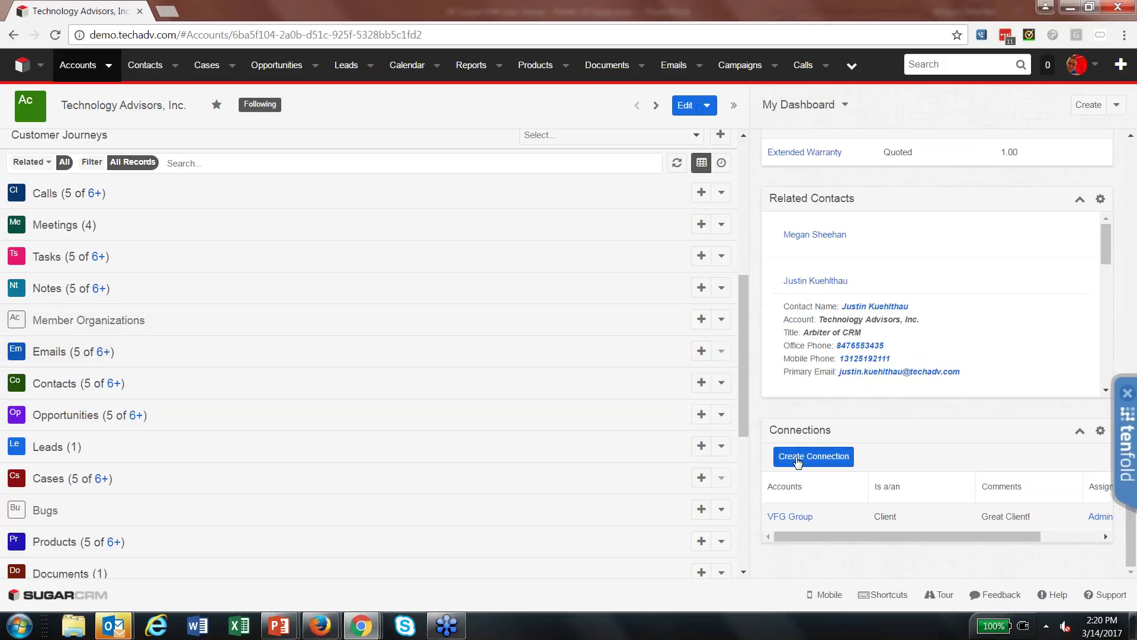
pyautogui.scroll(5, 510, 211)
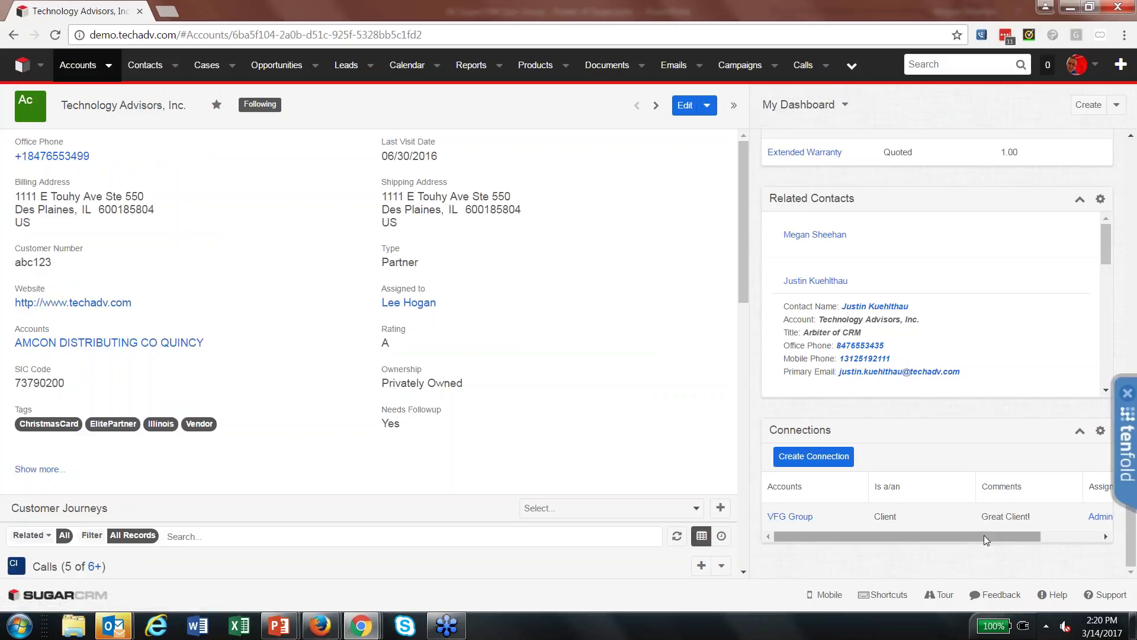
pyautogui.hscroll(3, 986, 535)
pyautogui.hscroll(-3, 994, 544)
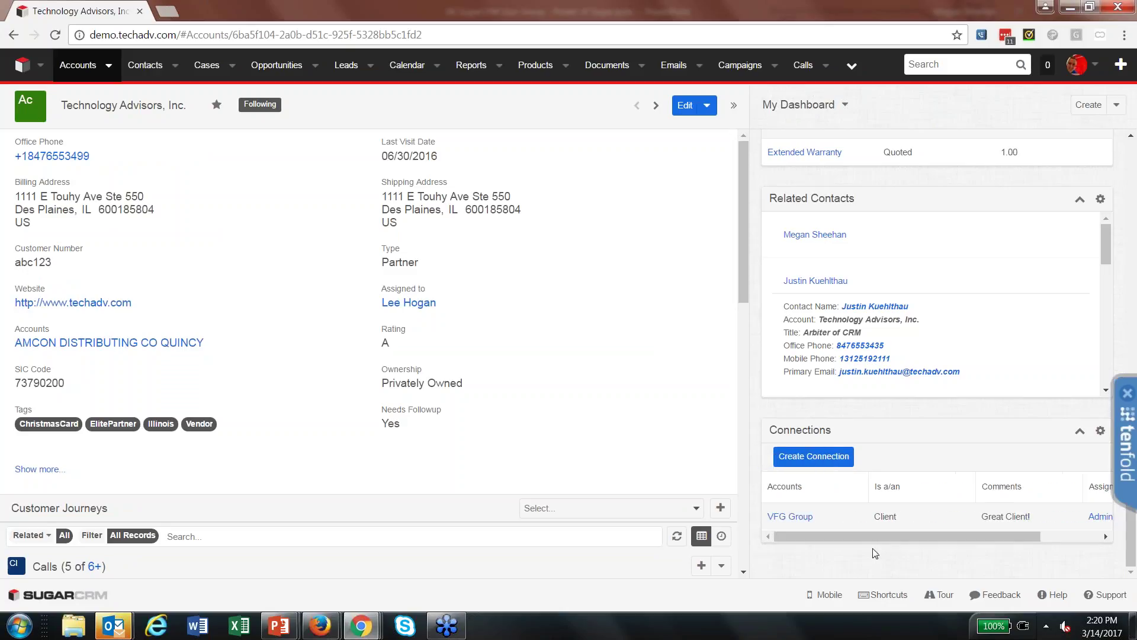
pyautogui.middleClick(791, 516)
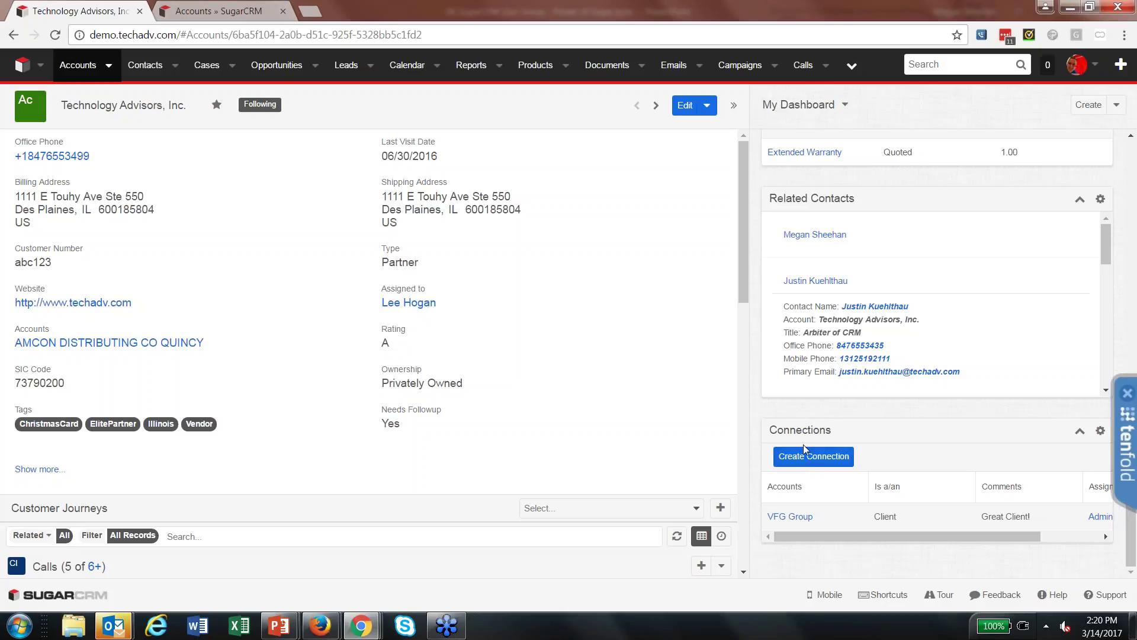
# Draft a connection stating that Technology Advisors, Inc. is a Division of 7/11, without saving it
pyautogui.click(803, 444)
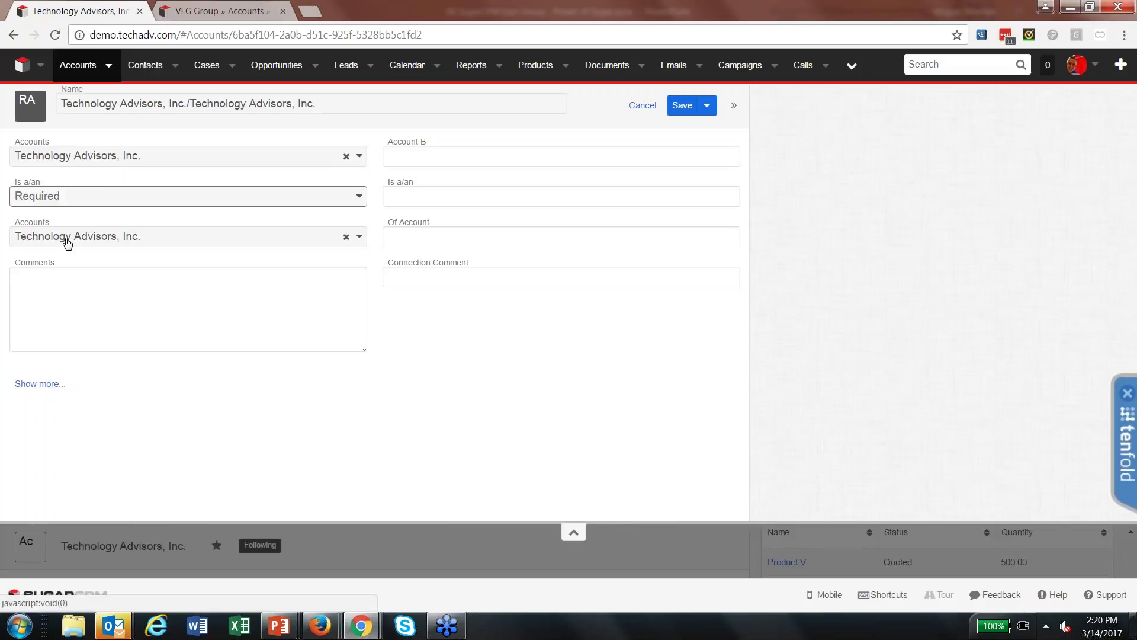
pyautogui.click(67, 239)
pyautogui.click(40, 284)
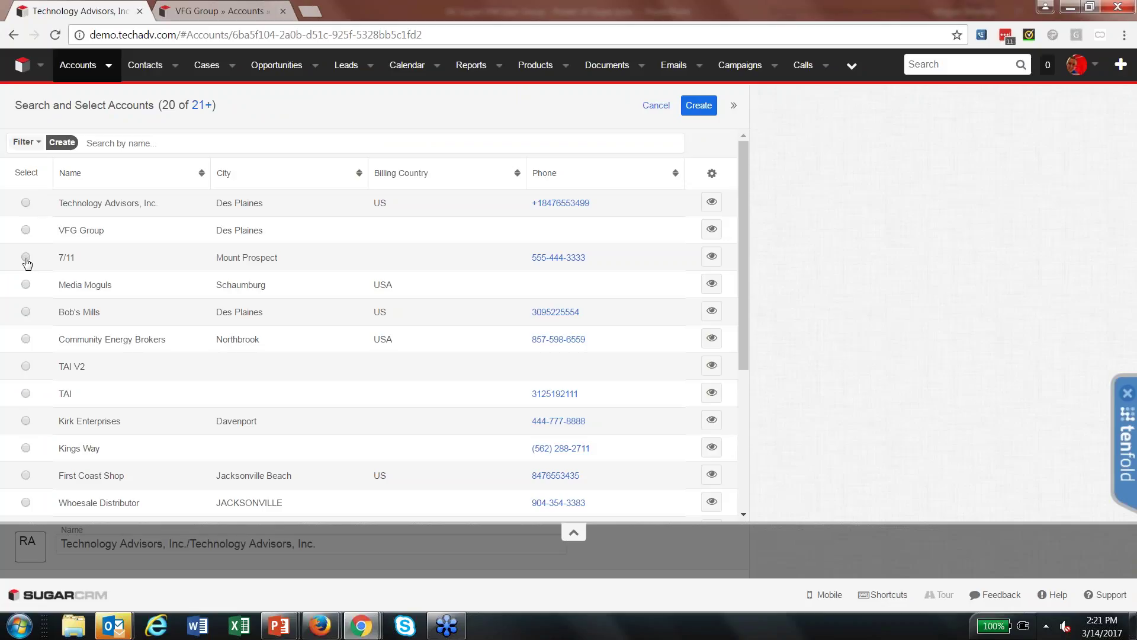
pyautogui.click(27, 263)
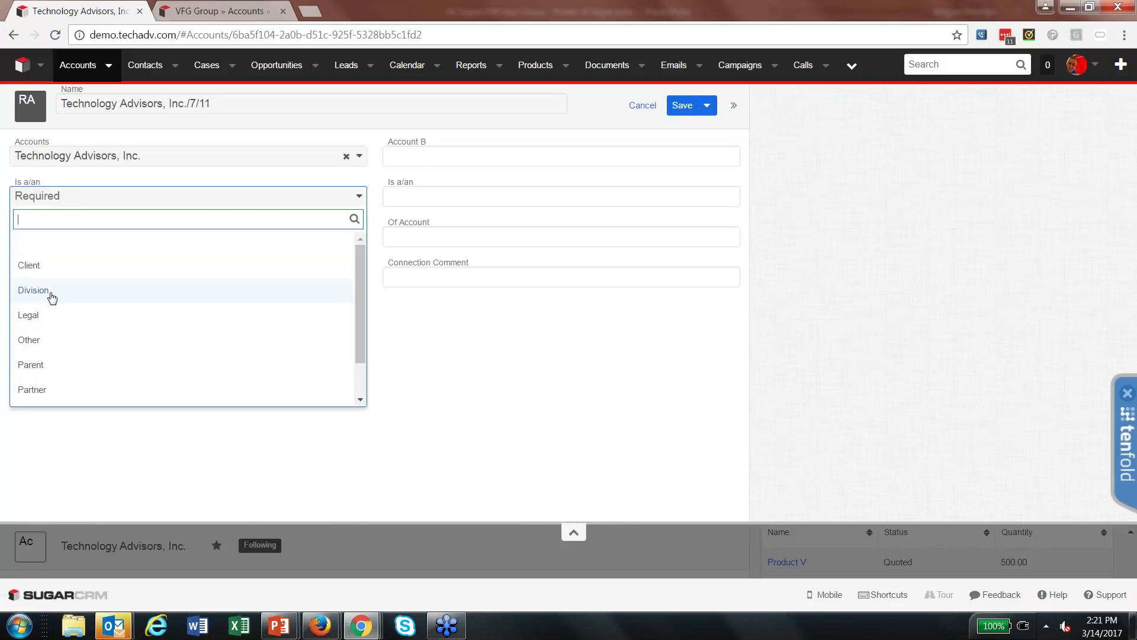
pyautogui.click(41, 294)
pyautogui.click(57, 297)
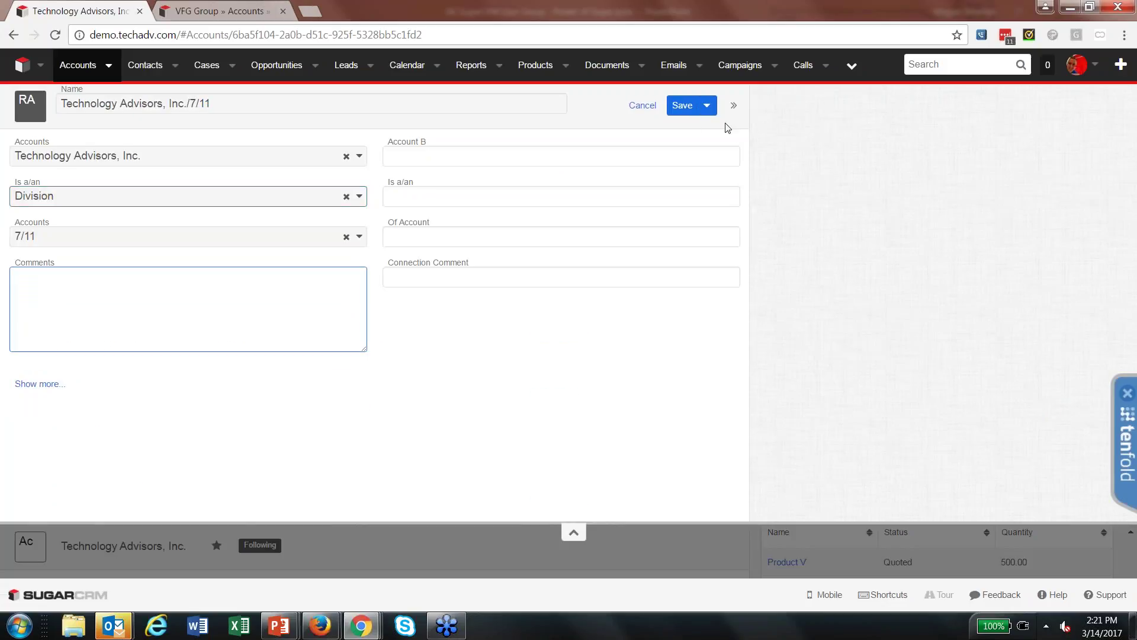
# Examine VFG Group's reciprocal entry in its Connections dashlet and close the Technology Advisors, Inc. tab, discarding the unsaved connection
pyautogui.click(224, 9)
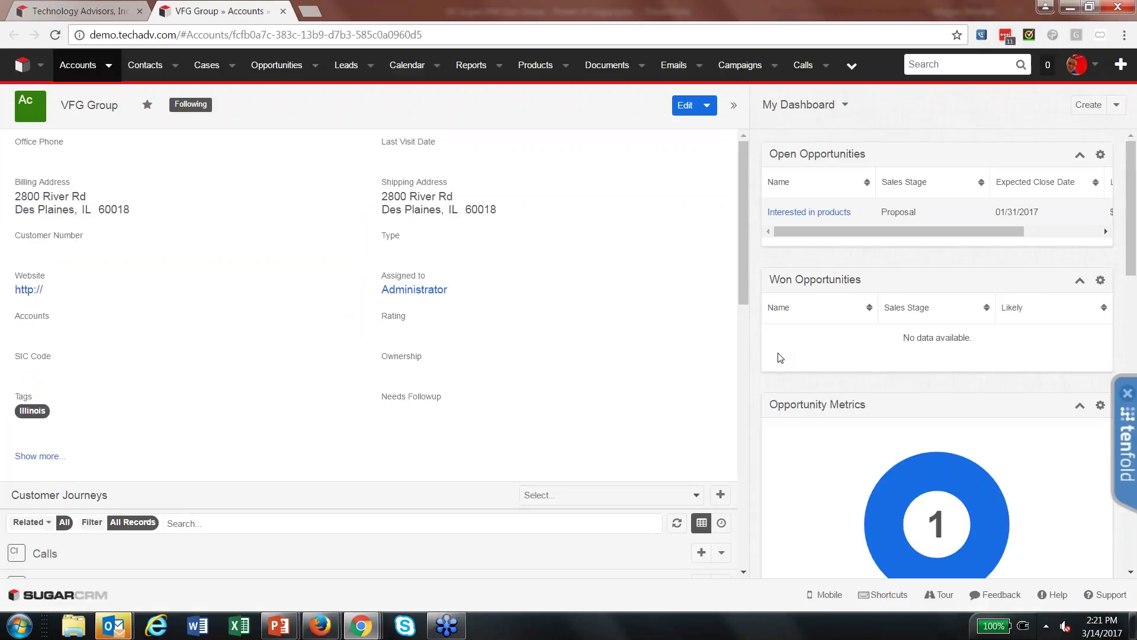
pyautogui.scroll(-10, 780, 358)
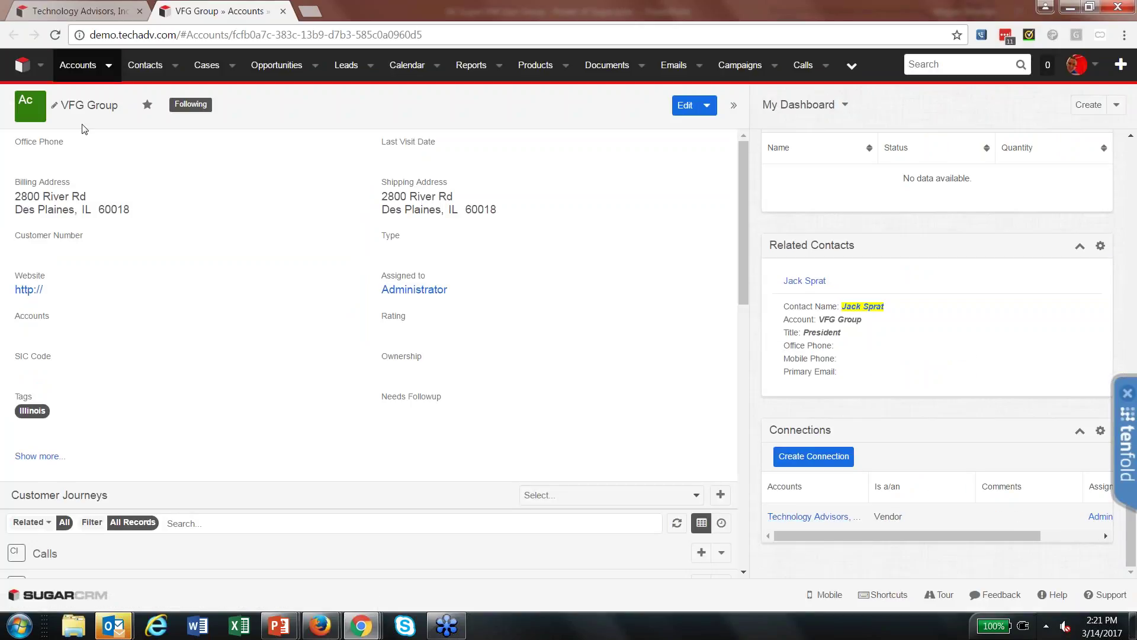
pyautogui.click(90, 4)
pyautogui.middleClick(89, 4)
pyautogui.click(625, 120)
# Open the favorite case Printer Not Working and read the Printer Out of Ink and Clear Printer Jam articles in its Knowledgebase dashlet
pyautogui.click(233, 67)
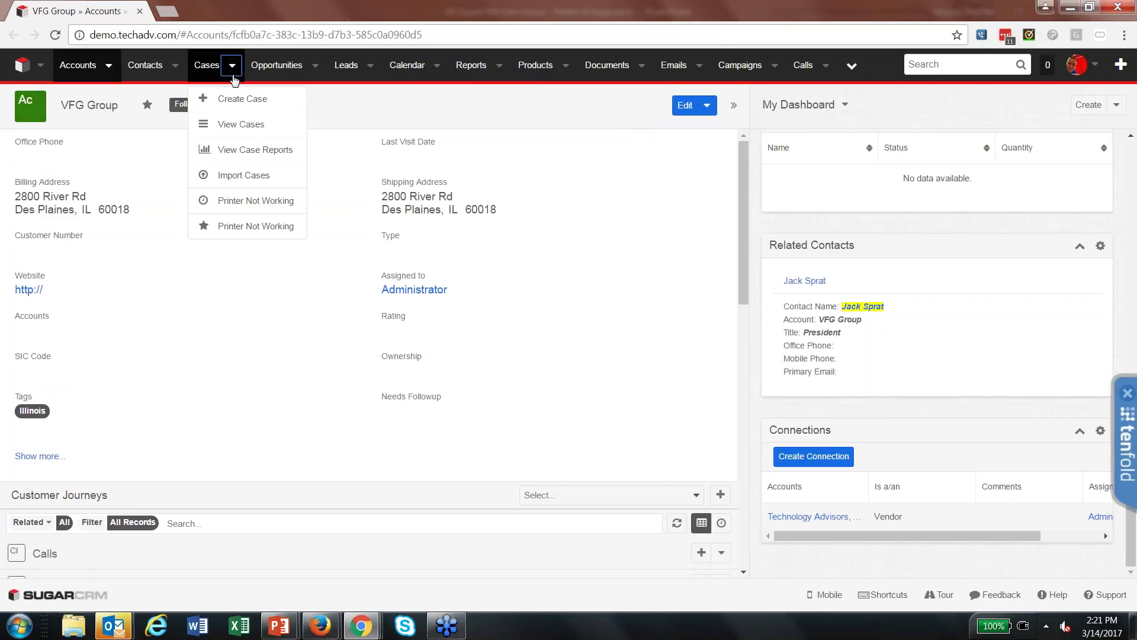
pyautogui.click(243, 227)
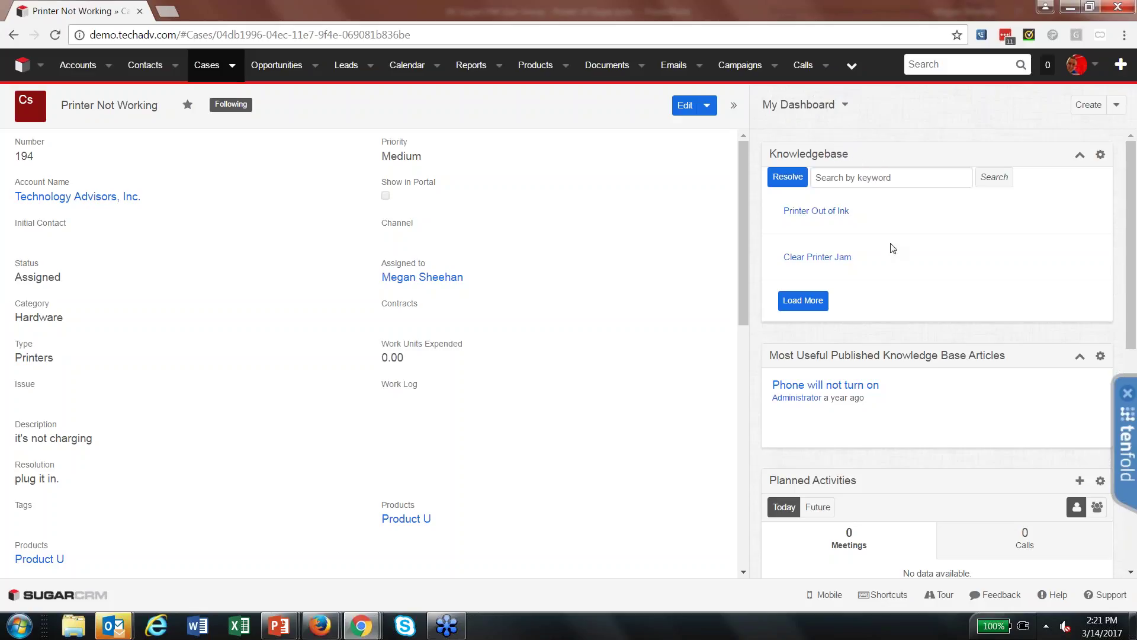
pyautogui.click(819, 212)
pyautogui.scroll(-3, 853, 266)
pyautogui.click(851, 316)
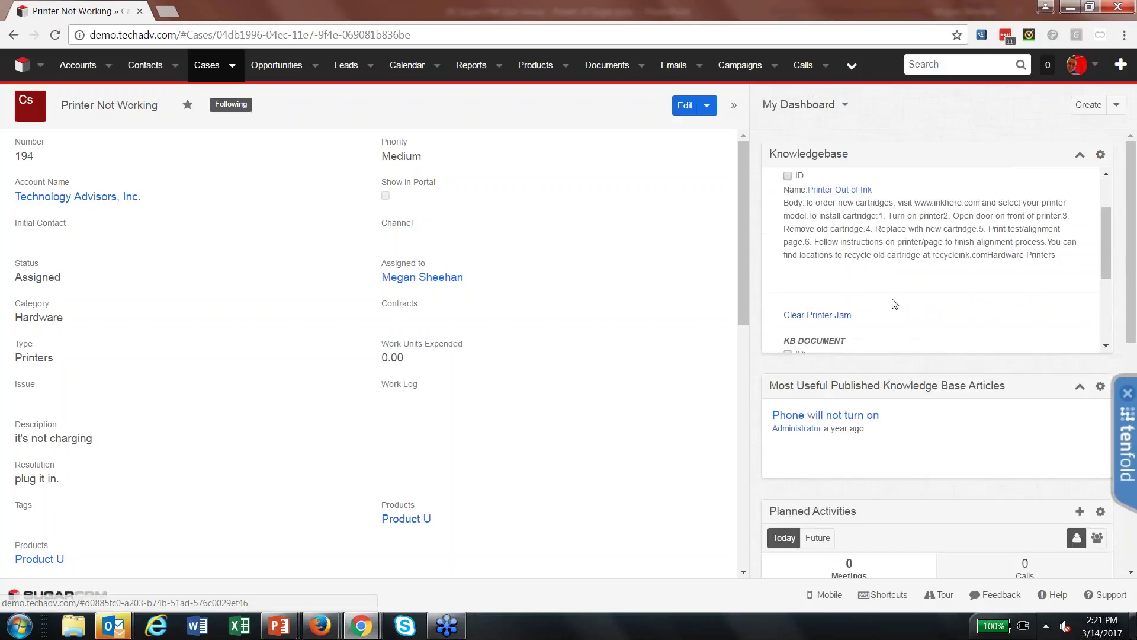
pyautogui.scroll(-2, 894, 303)
pyautogui.scroll(-2, 894, 303)
pyautogui.scroll(2, 888, 297)
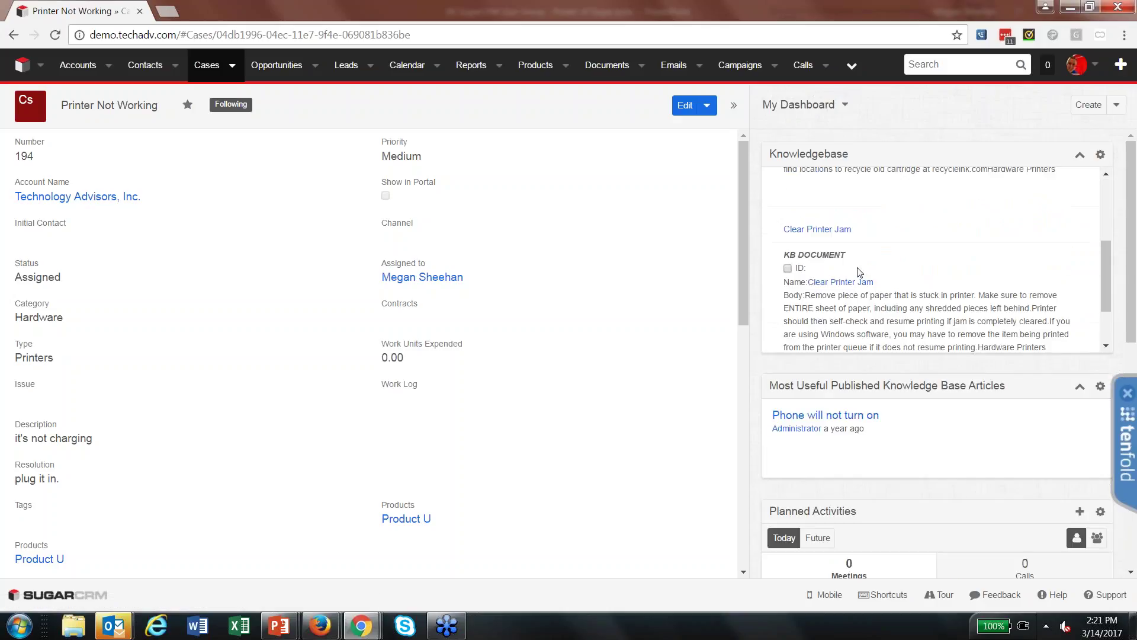
# Resolve the Printer Not Working case with the Clear Printer Jam article from the Knowledgebase dashlet and check the case record
pyautogui.click(788, 269)
pyautogui.scroll(2, 923, 289)
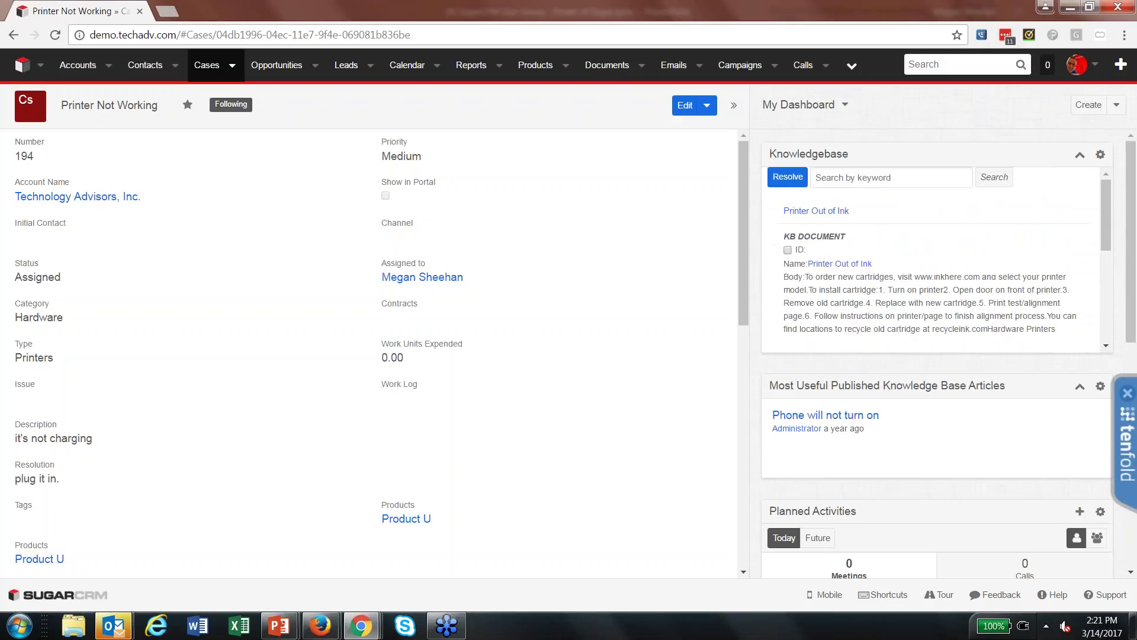
pyautogui.click(794, 178)
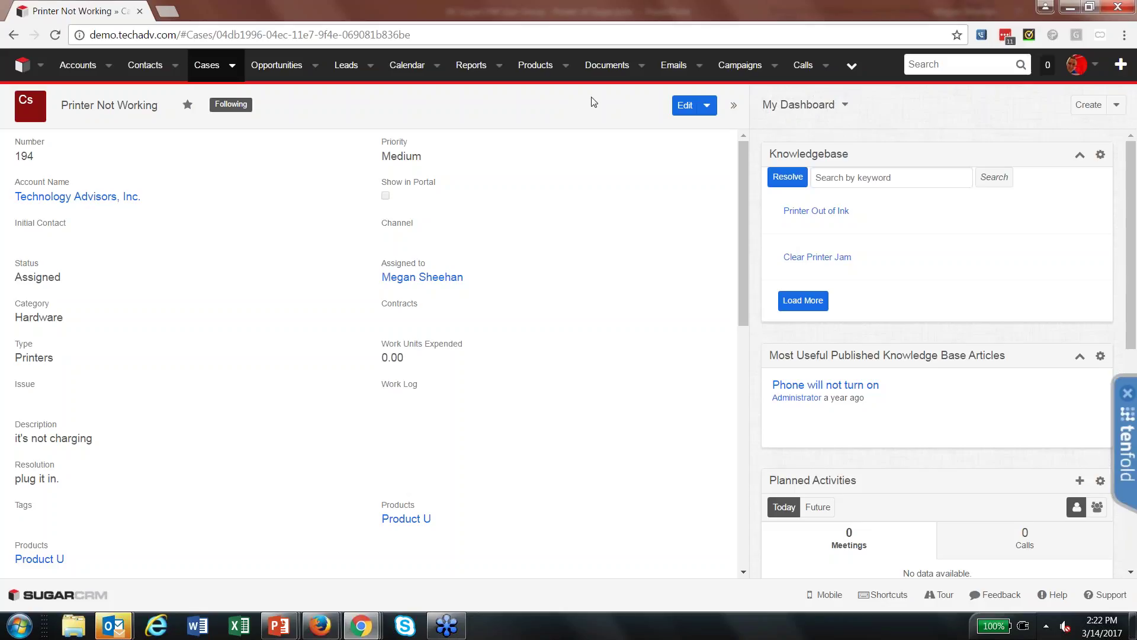
pyautogui.moveTo(745, 174); pyautogui.dragTo(745, 200)
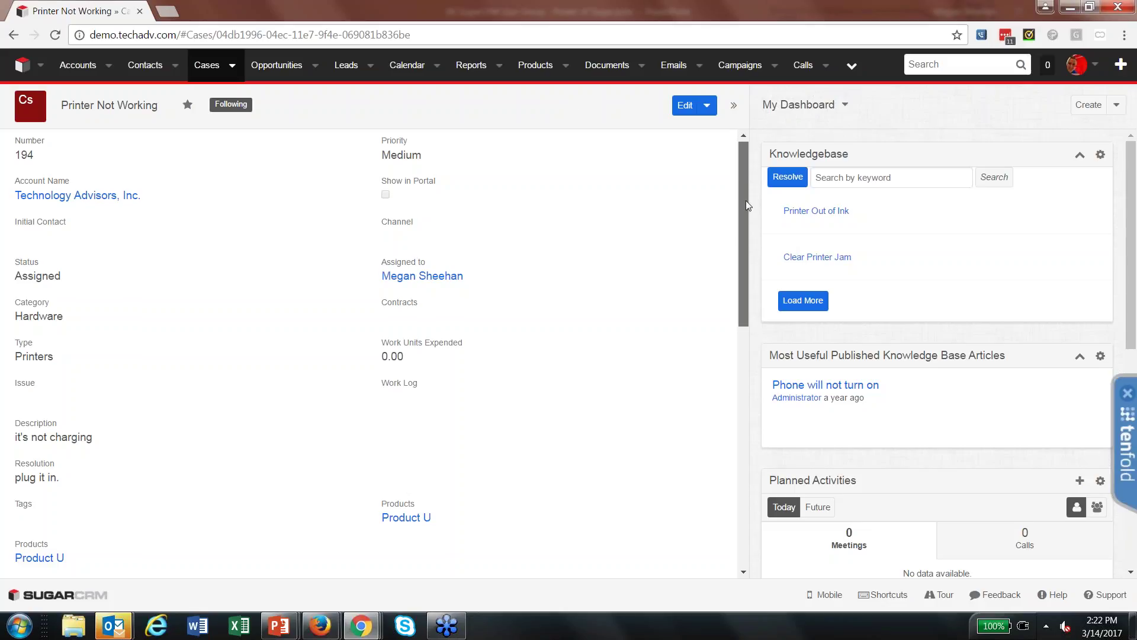
pyautogui.moveTo(746, 204); pyautogui.dragTo(753, 260)
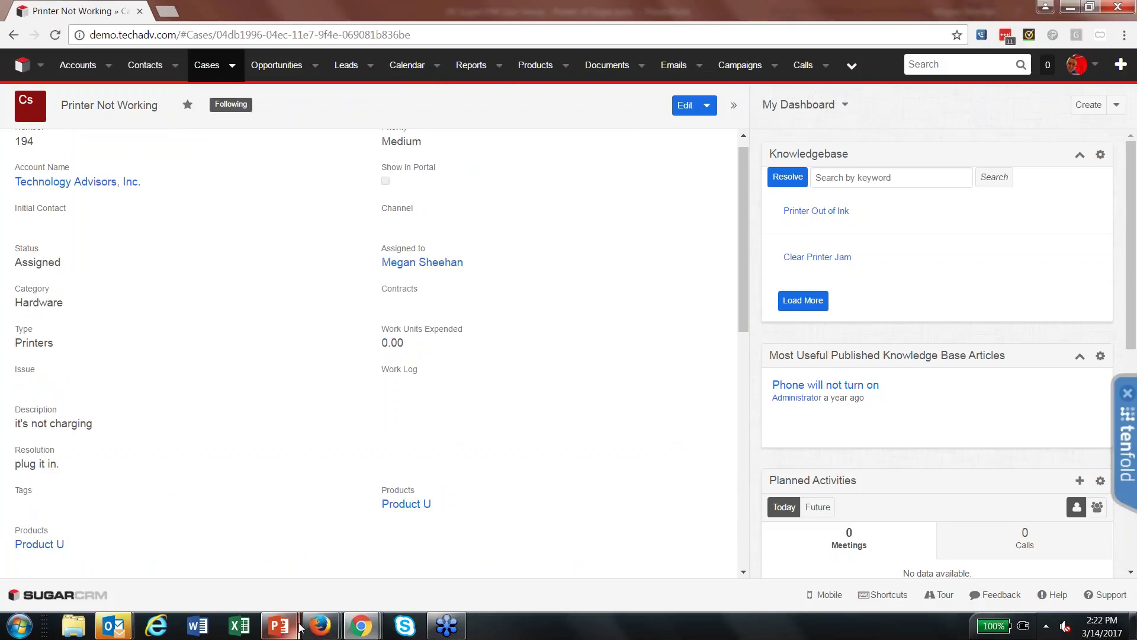
# Switch to the 06 SugarCRM User Group presentation in PowerPoint and present the Dashlets and Some of our Favorite Add-ons slides
pyautogui.moveTo(290, 627)
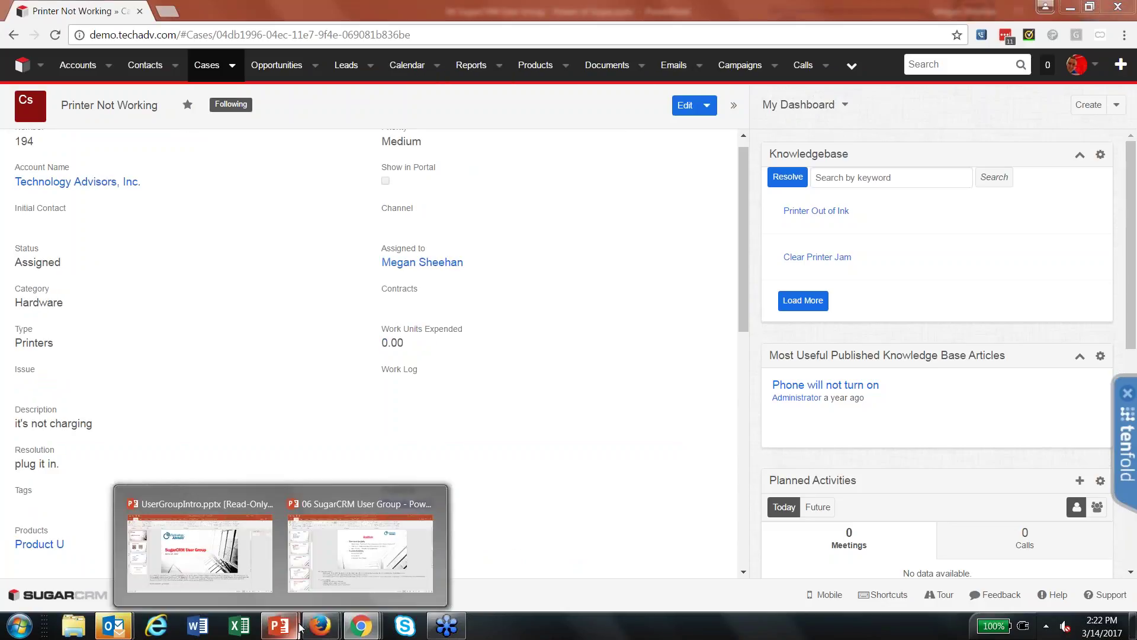
pyautogui.click(374, 563)
pyautogui.hotkey('shift', 'F5')
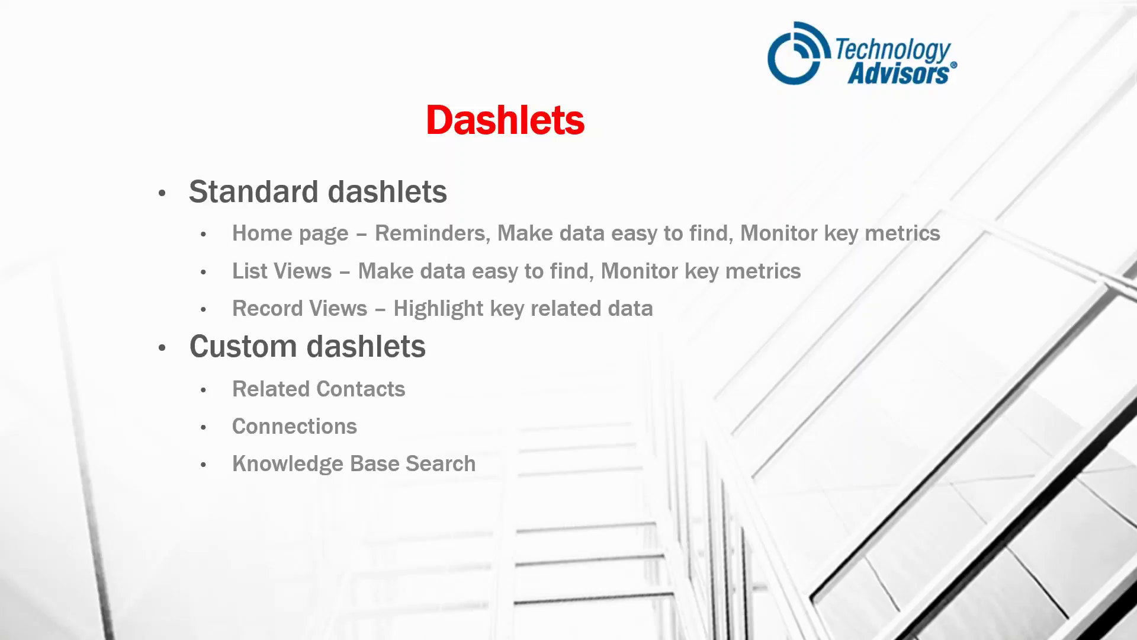
pyautogui.press('Right')
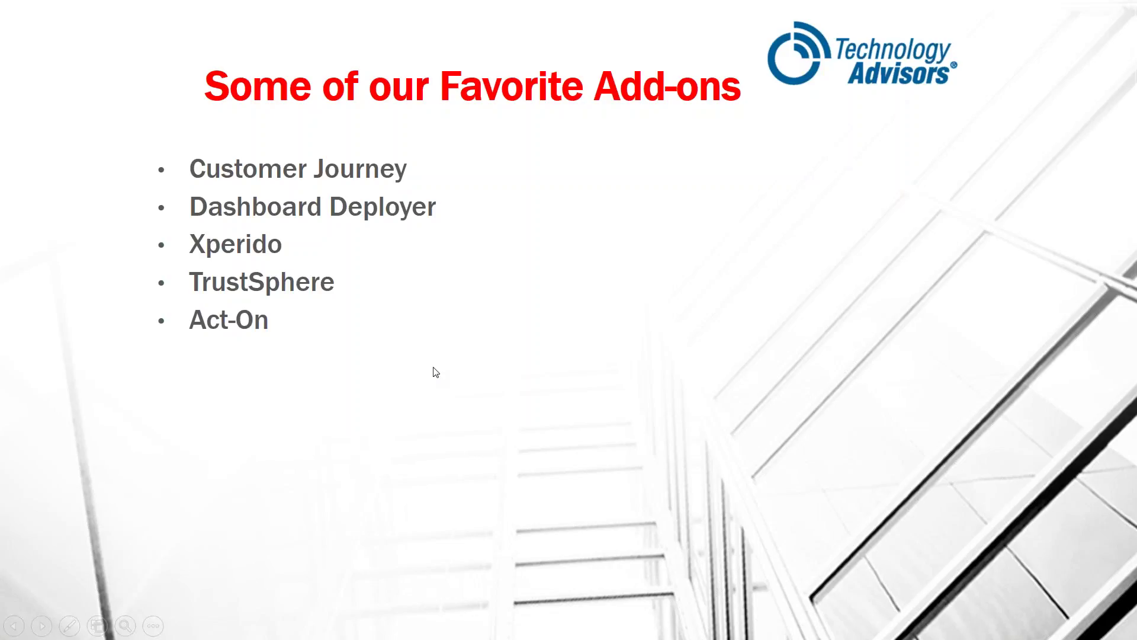
pyautogui.press('Escape')
# Switch back to SugarCRM in Chrome and open the $50,000.00 Technology Advisors, Inc. opportunity
pyautogui.moveTo(360, 626)
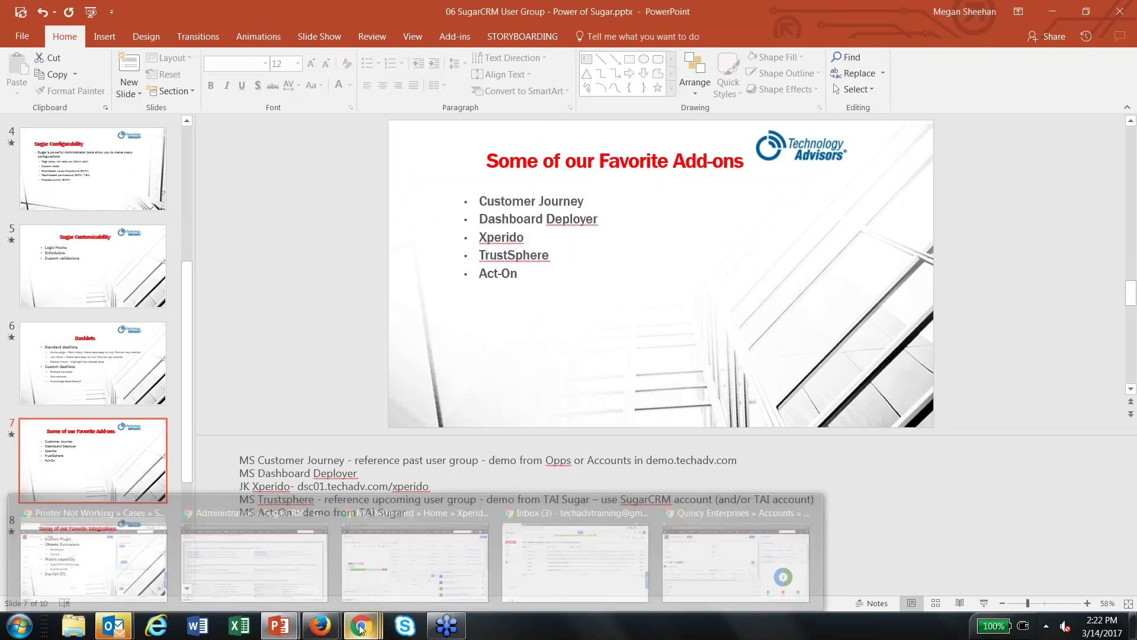
pyautogui.click(93, 557)
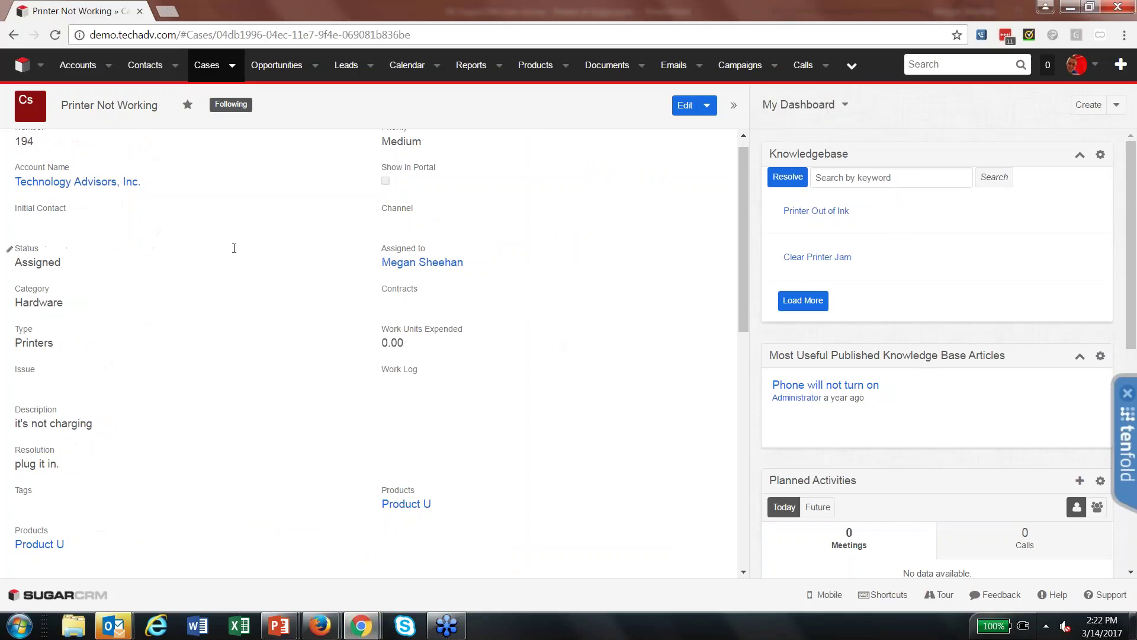
pyautogui.click(298, 66)
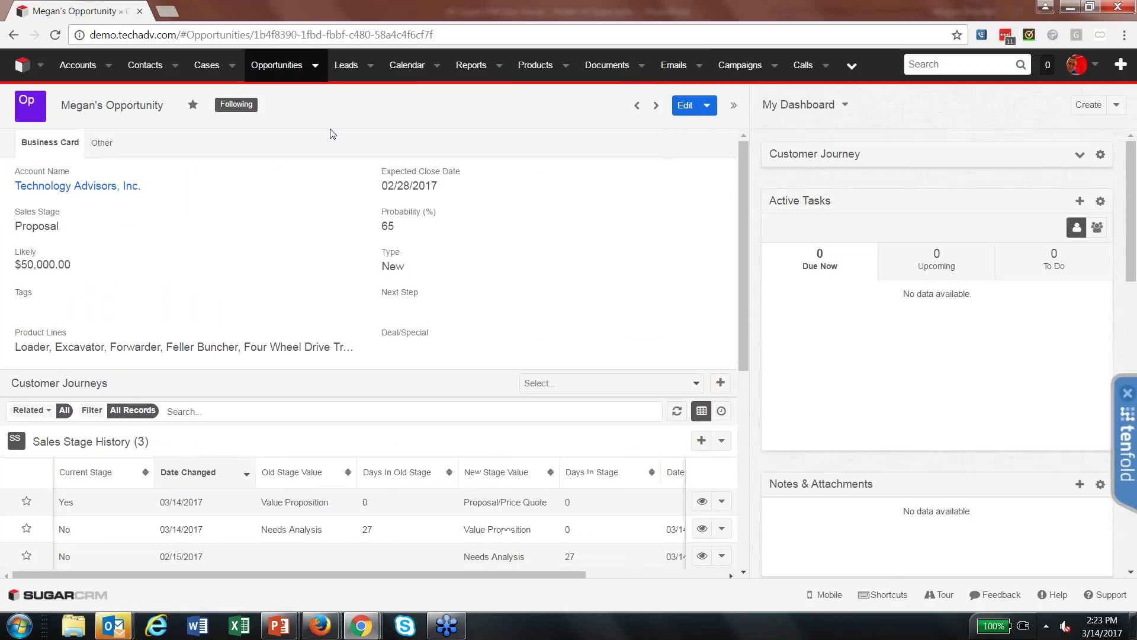
# Set the opportunity's Sales Stage to Qualify, save it, and start the Sales Process customer journey on it
pyautogui.click(568, 389)
pyautogui.click(554, 424)
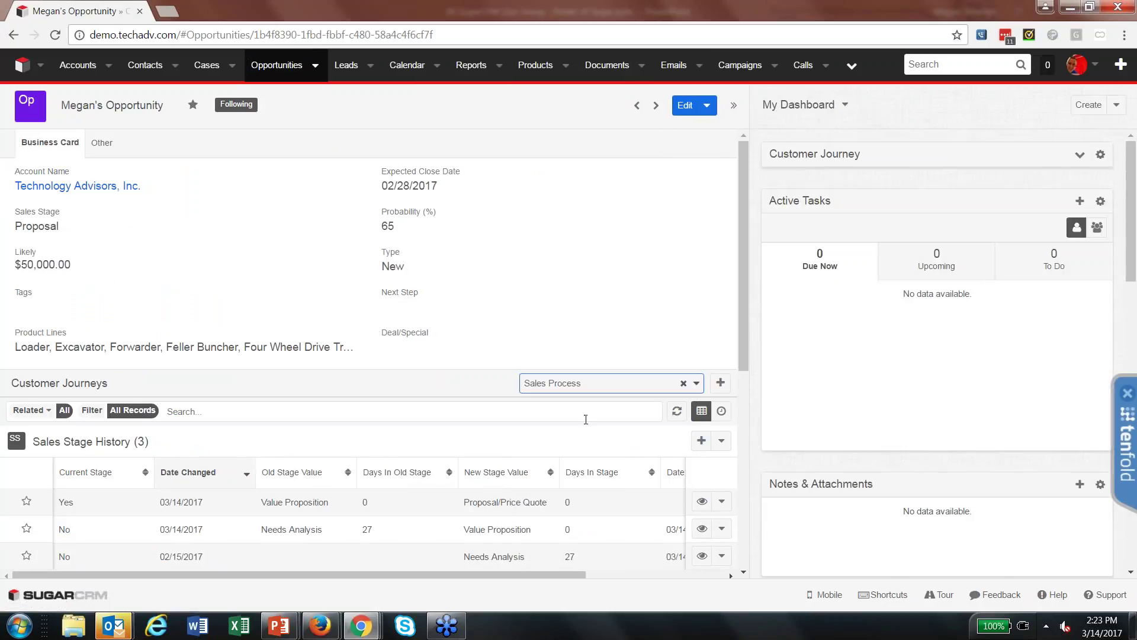
pyautogui.click(66, 227)
pyautogui.click(60, 247)
pyautogui.click(702, 106)
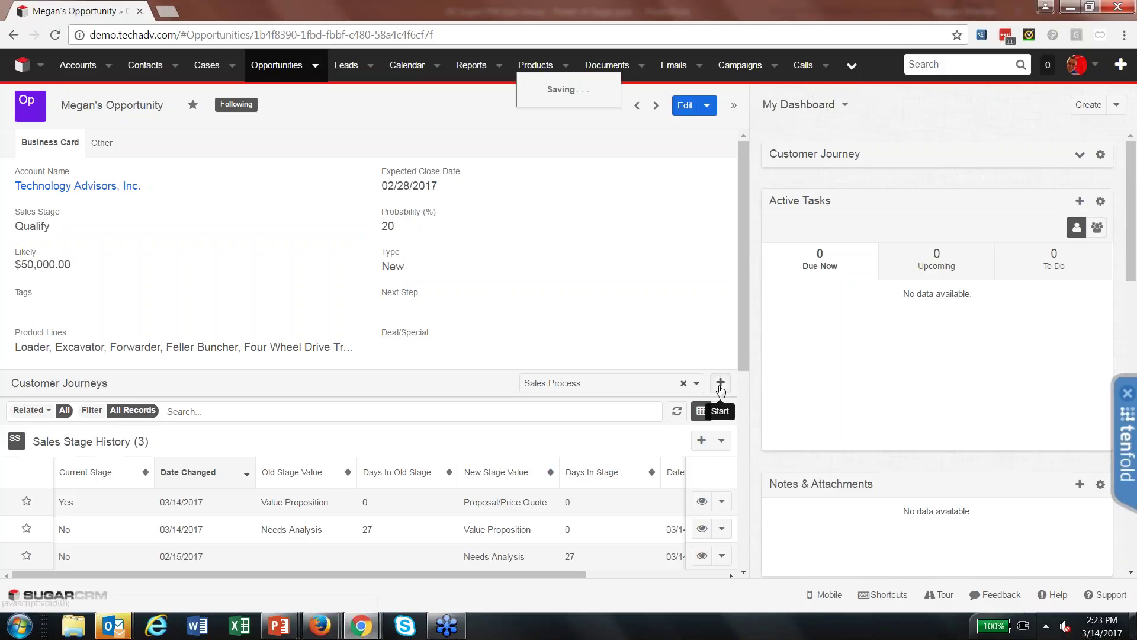
pyautogui.click(720, 385)
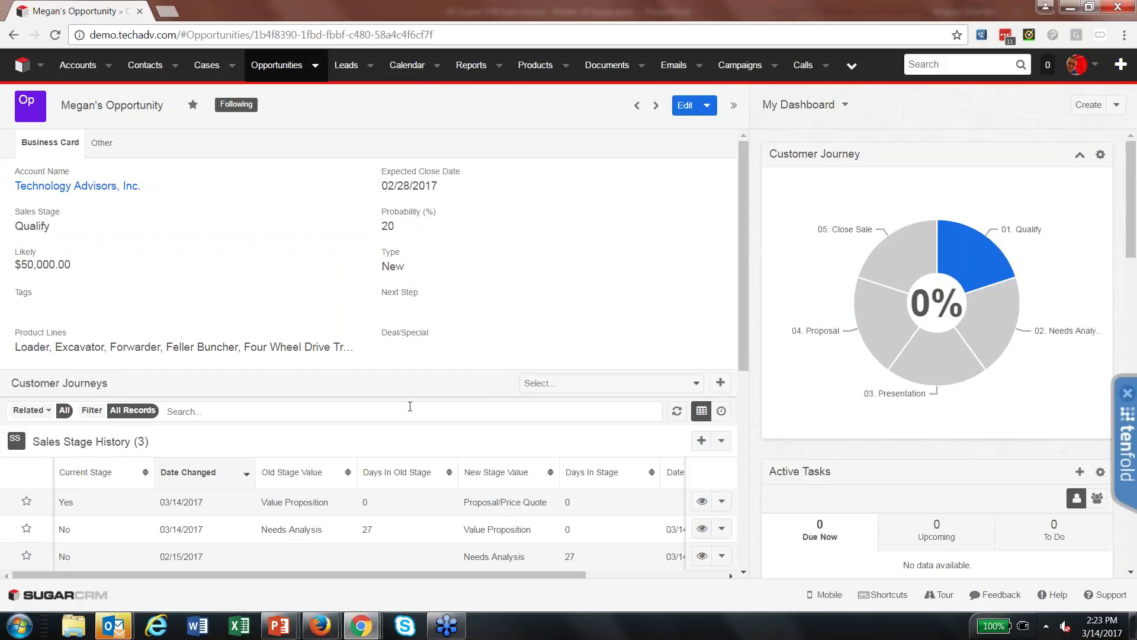
# Expand the Sales Process journey and complete the Qualify activity "Are we a good fit with the Prospect's needs?"
pyautogui.click(340, 389)
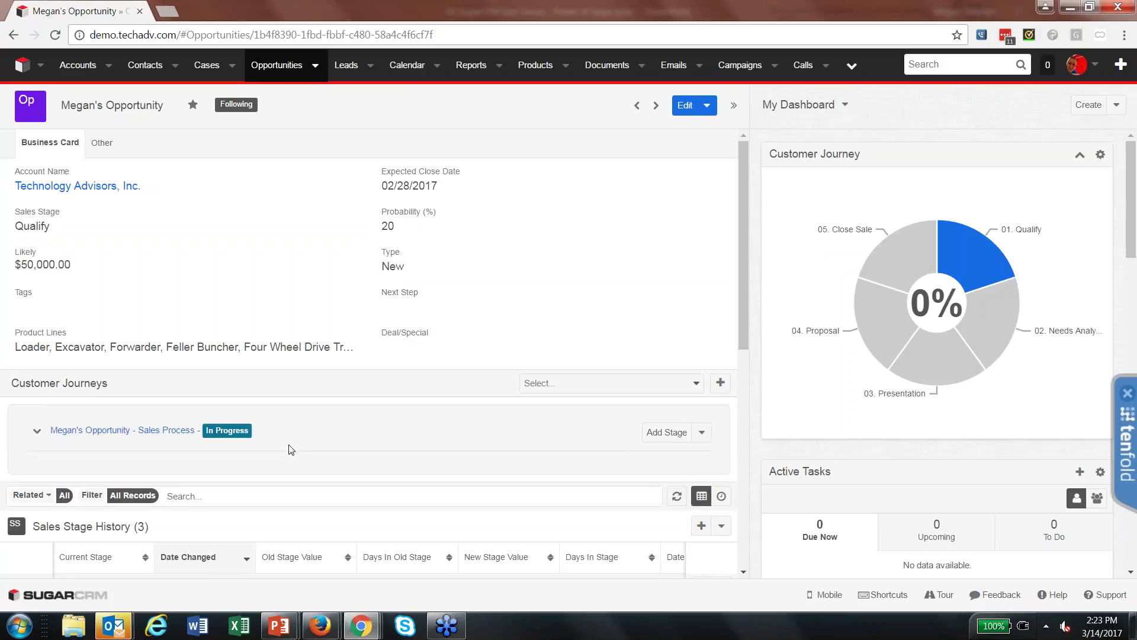
pyautogui.click(58, 431)
pyautogui.scroll(-1, 186, 474)
pyautogui.scroll(-2, 186, 474)
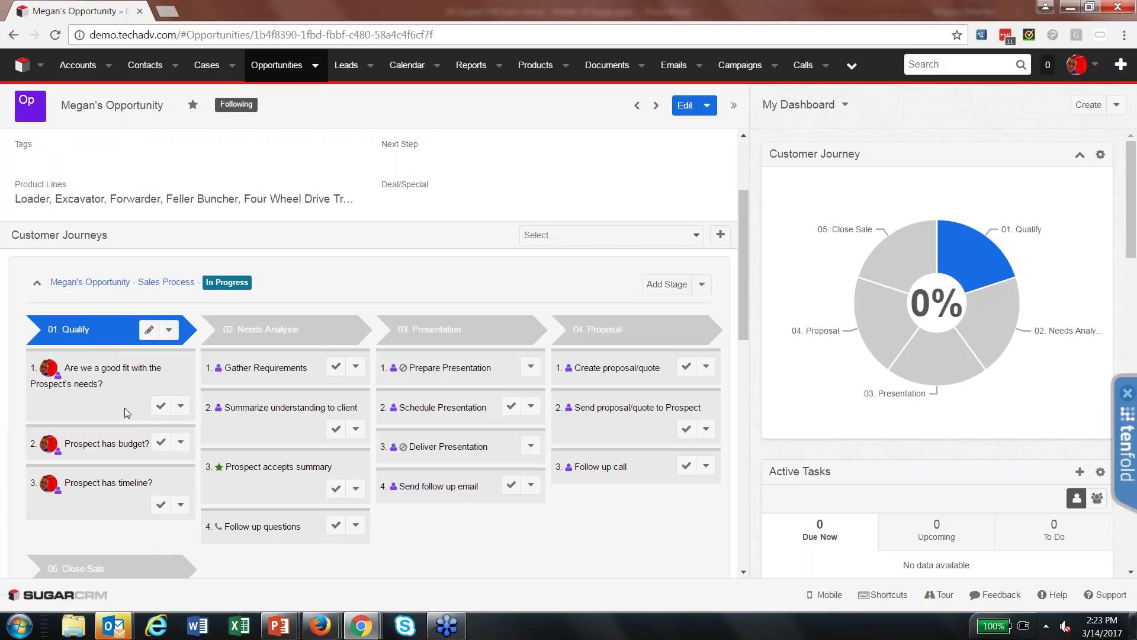
pyautogui.click(161, 408)
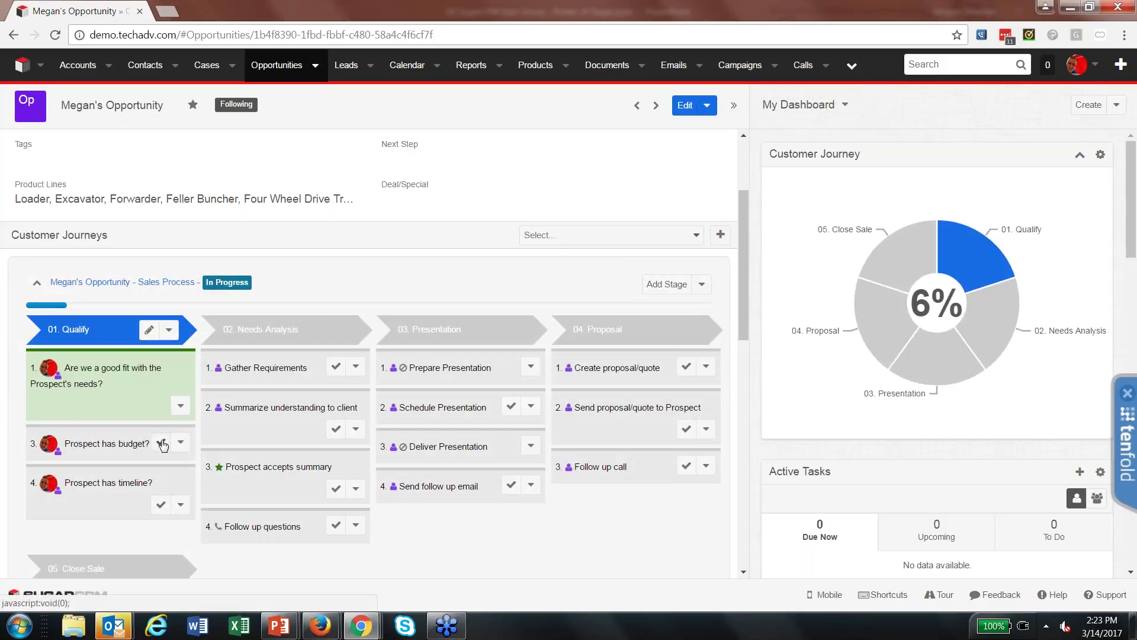
# Complete the Qualify activities "Prospect has budget?" and "Prospect has timeline?" in the Sales Process journey
pyautogui.click(161, 443)
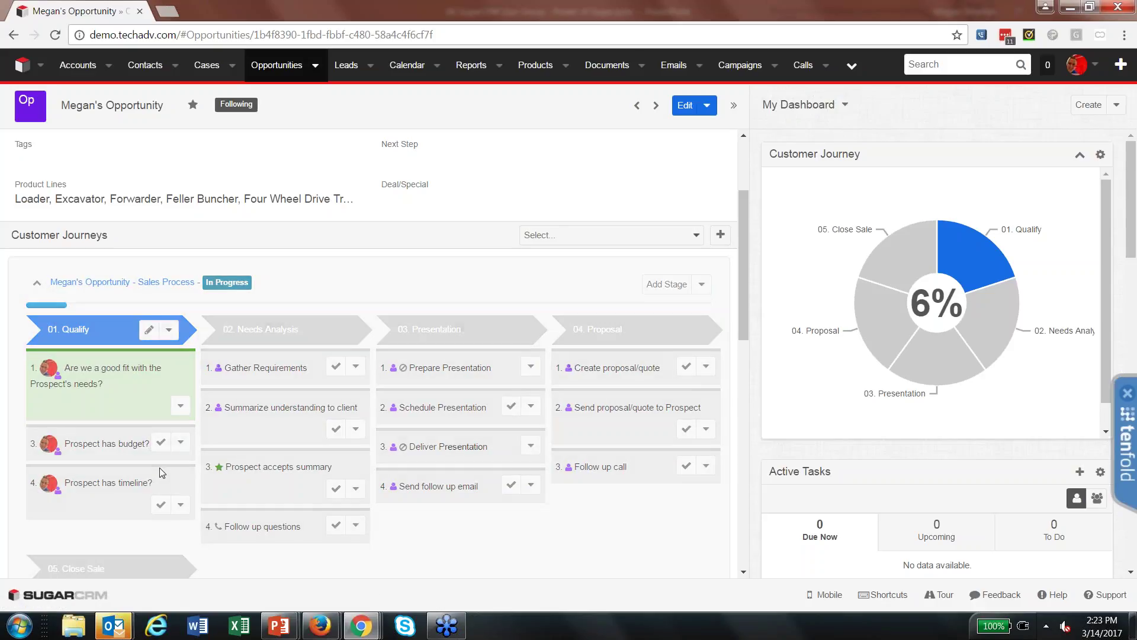
pyautogui.click(161, 505)
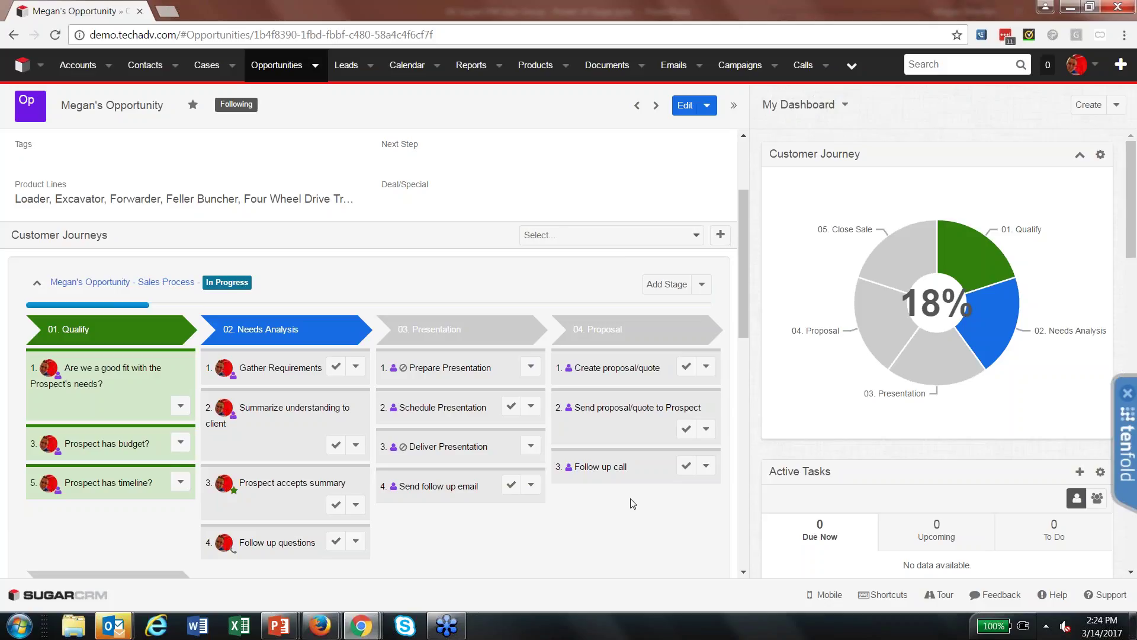
# Switch to the browser window with SugarCRM Administration and open the test dashboard template in SYNOLIA's Dashboard Manager
pyautogui.click(371, 627)
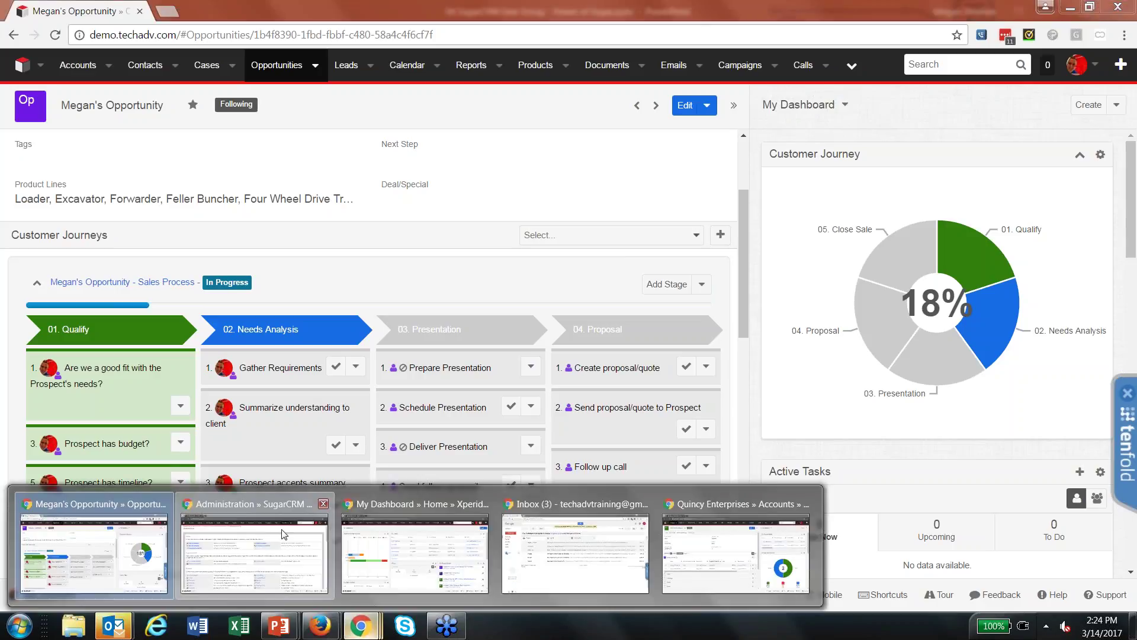
pyautogui.click(283, 534)
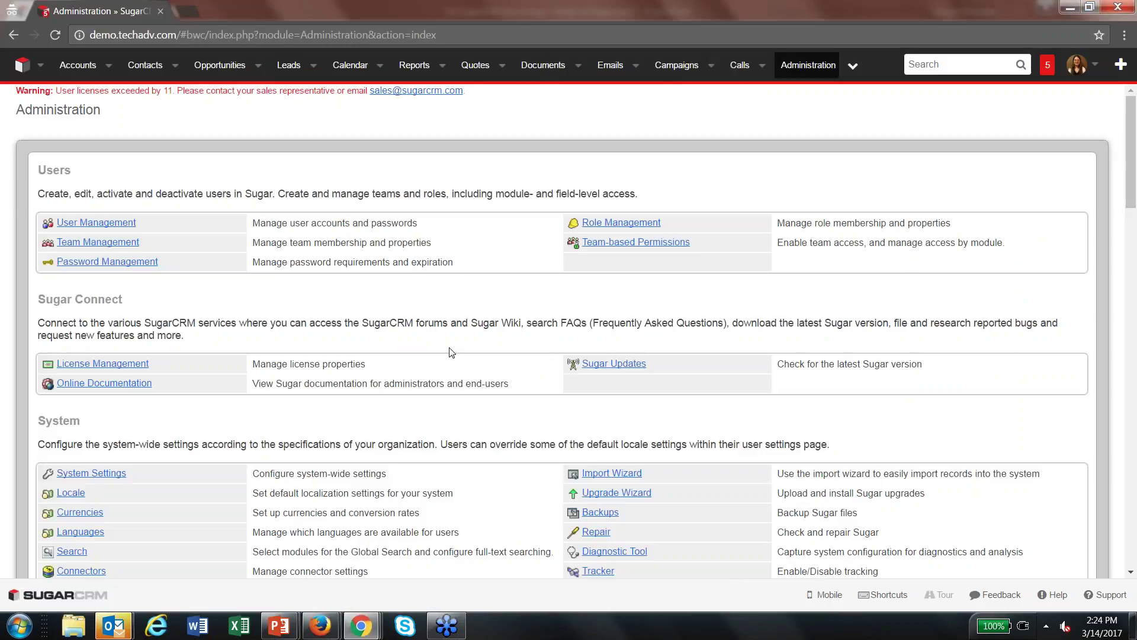
pyautogui.scroll(-15, 451, 351)
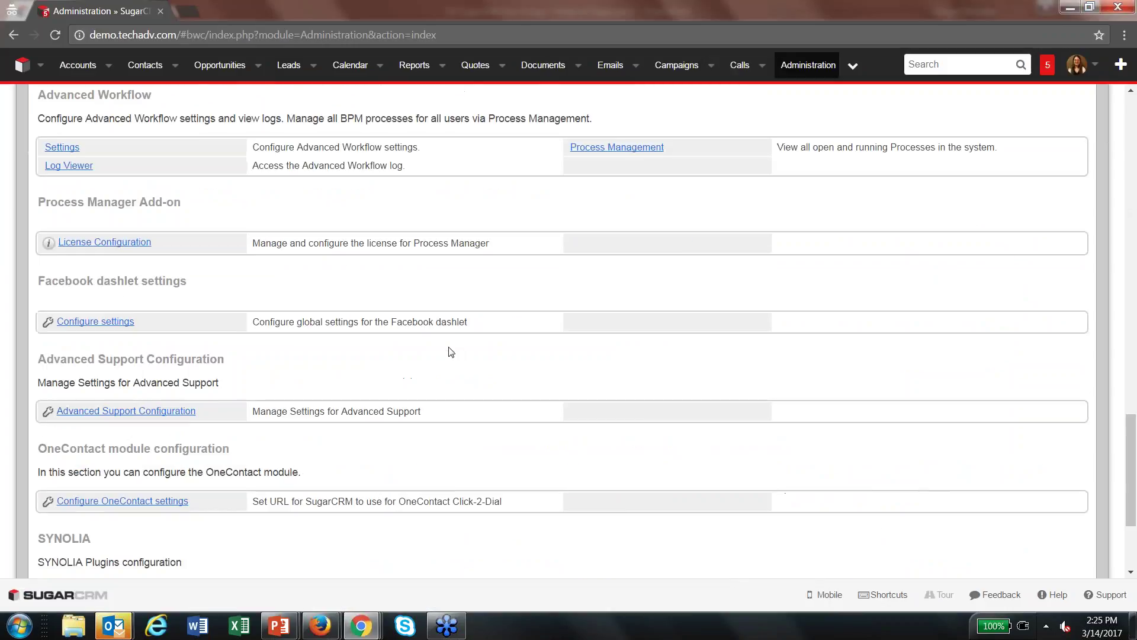
pyautogui.scroll(-2, 451, 352)
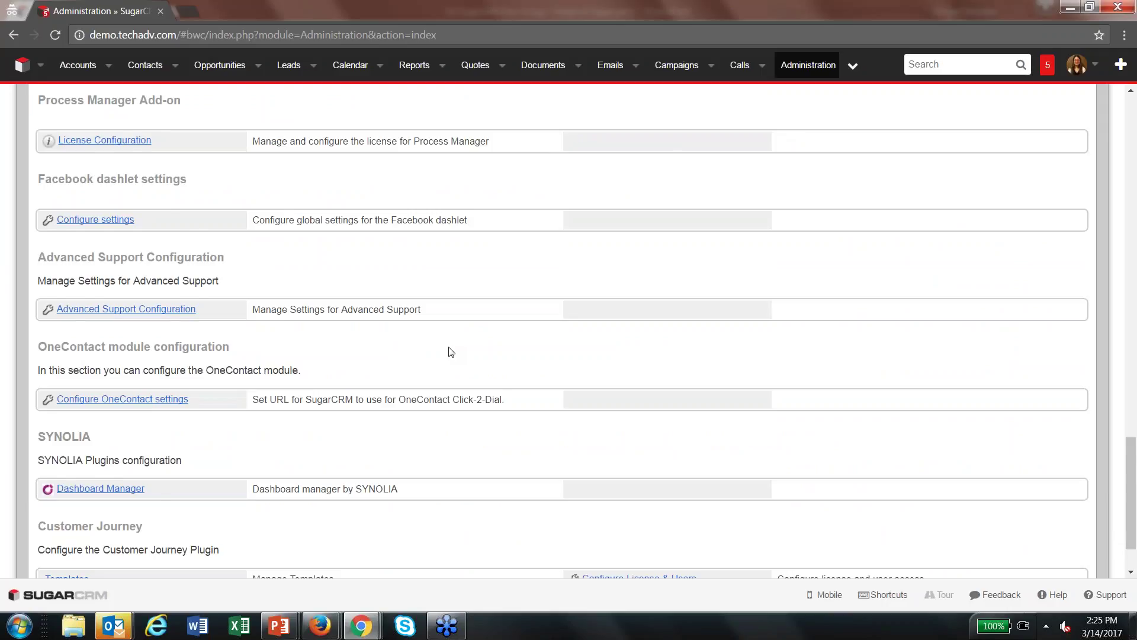
pyautogui.scroll(-1, 452, 351)
pyautogui.click(101, 442)
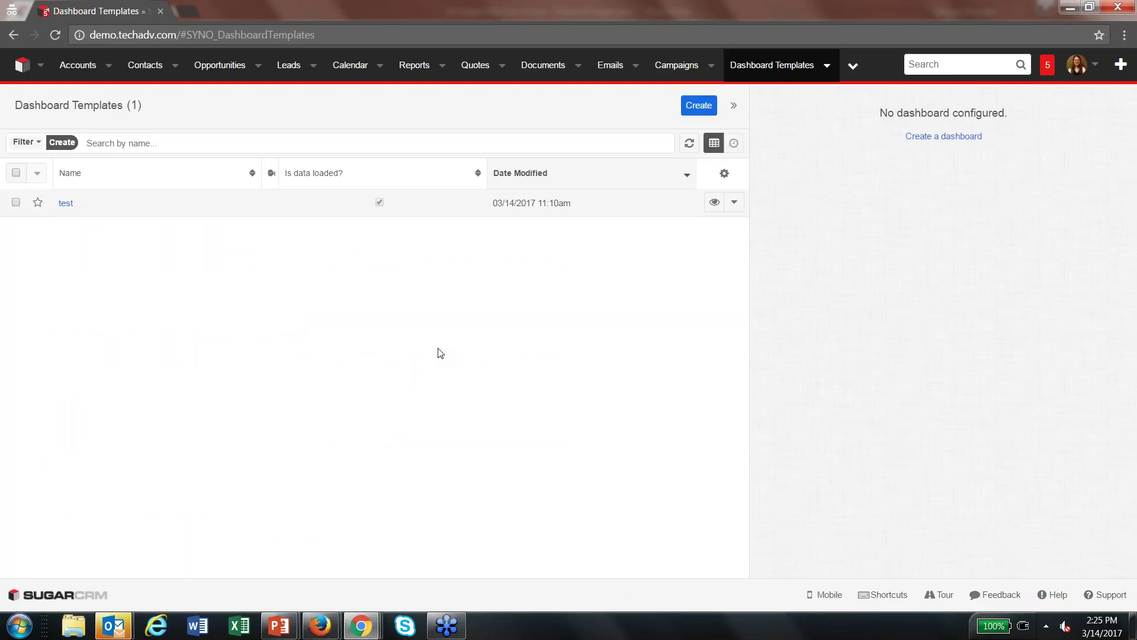
pyautogui.click(65, 204)
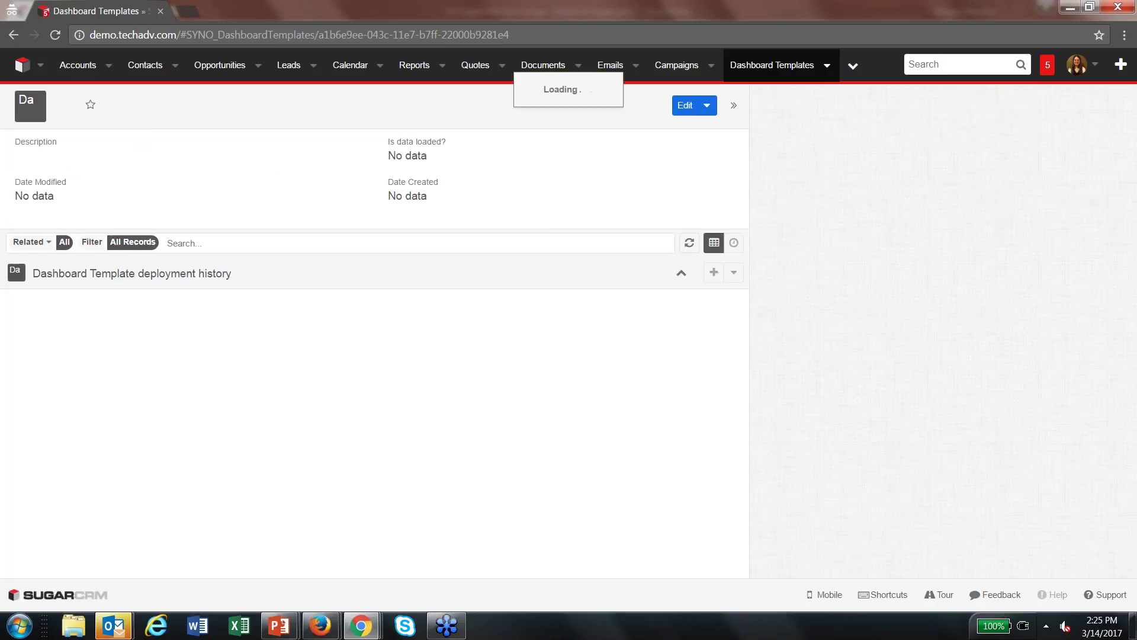
# Load dashboard data into the test template from the first user in the list
pyautogui.click(707, 105)
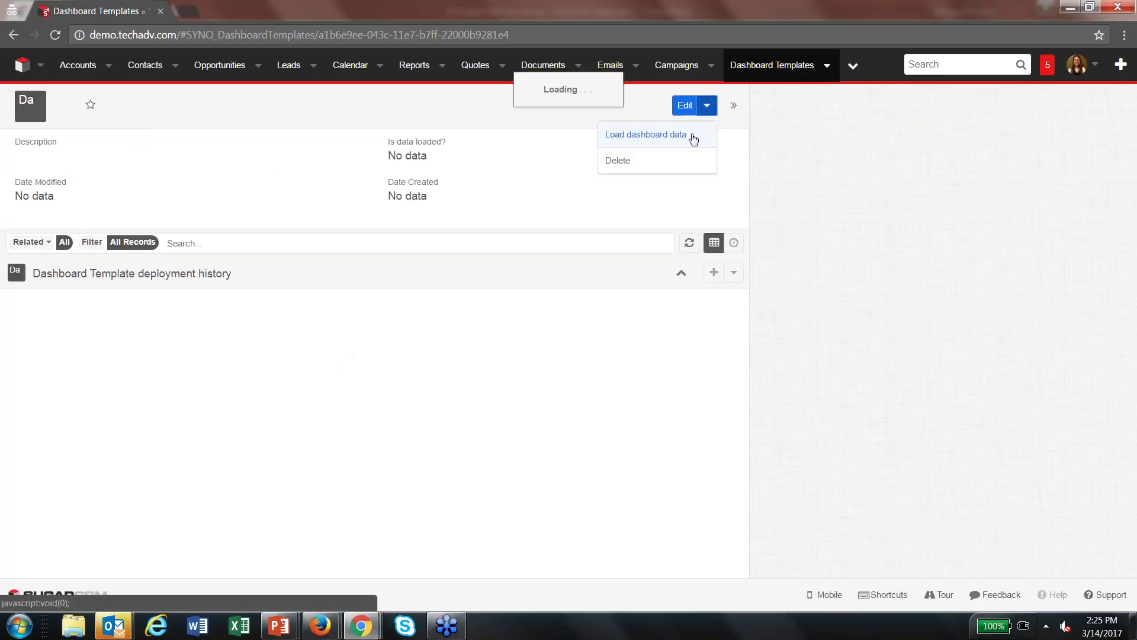
pyautogui.click(689, 139)
pyautogui.click(656, 205)
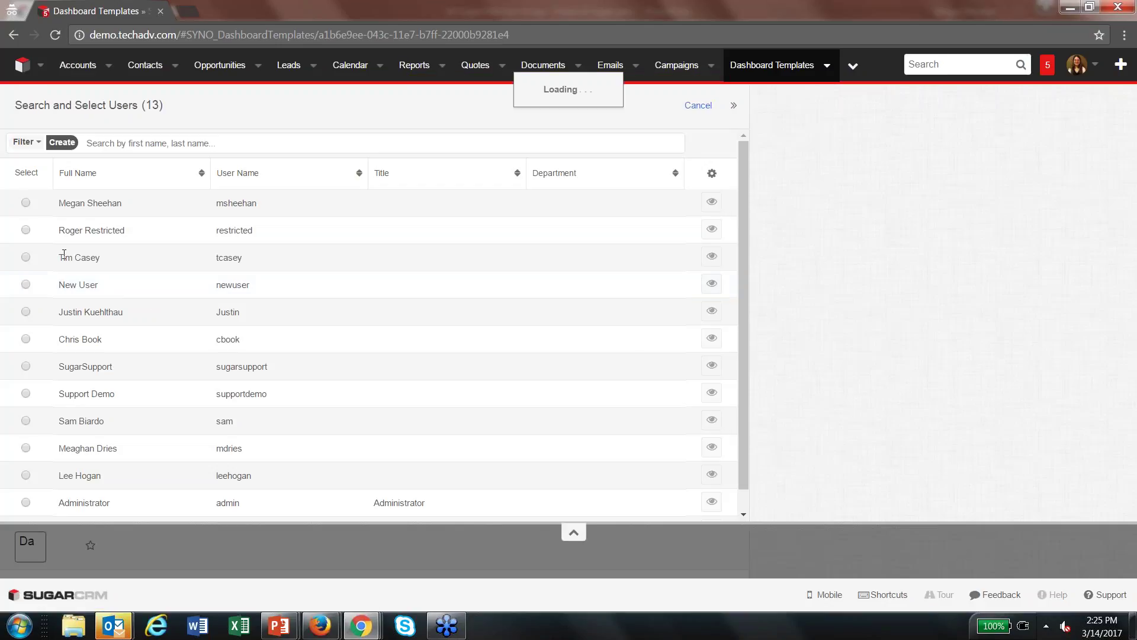
pyautogui.click(25, 204)
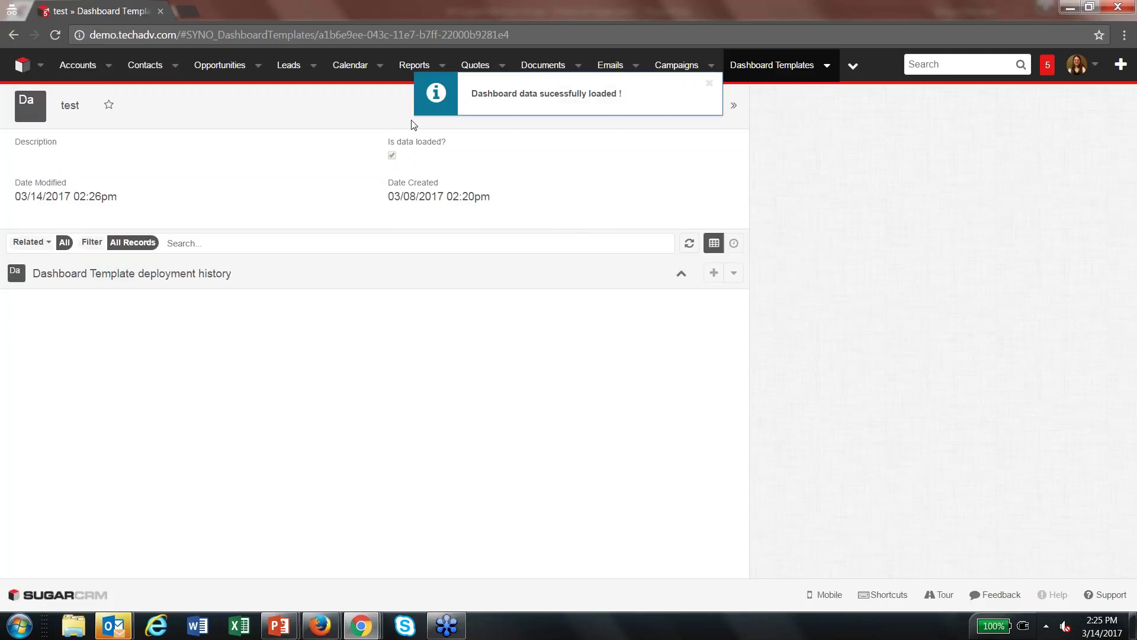
# Deploy the test dashboard template to New User, accepting the overwrite of that user's current dashboards
pyautogui.click(707, 105)
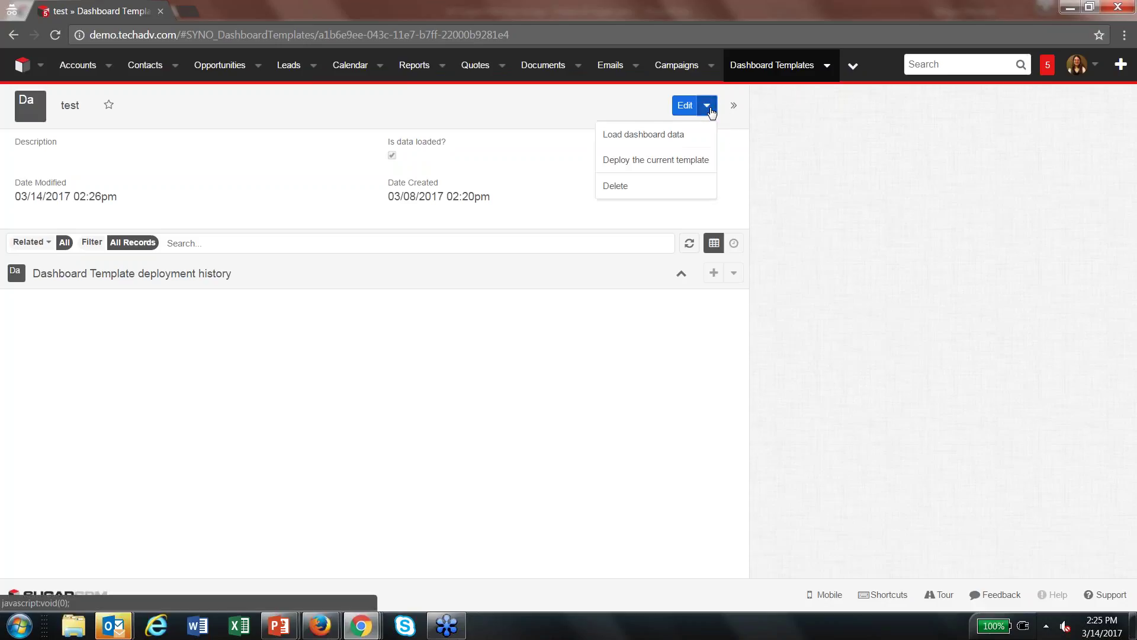
pyautogui.click(677, 161)
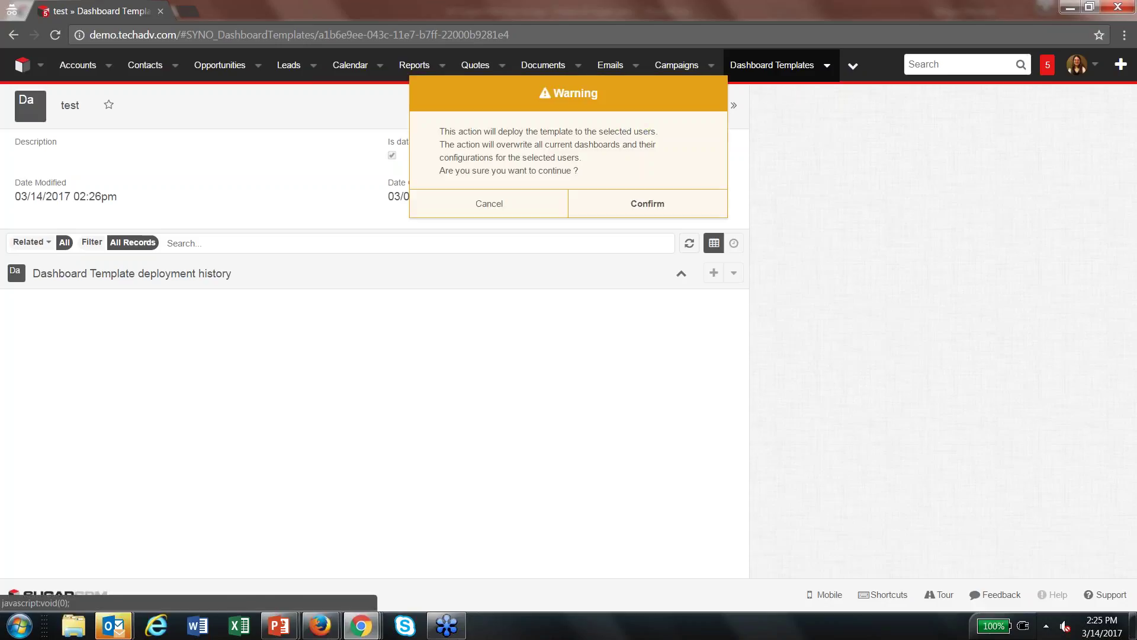
pyautogui.click(649, 204)
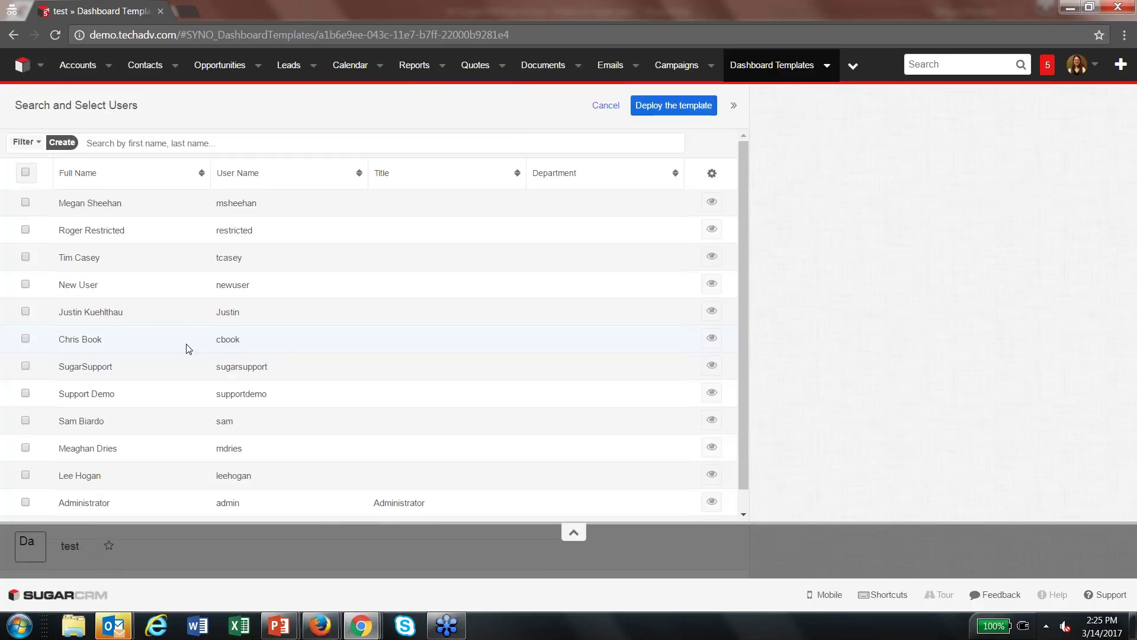
pyautogui.click(25, 285)
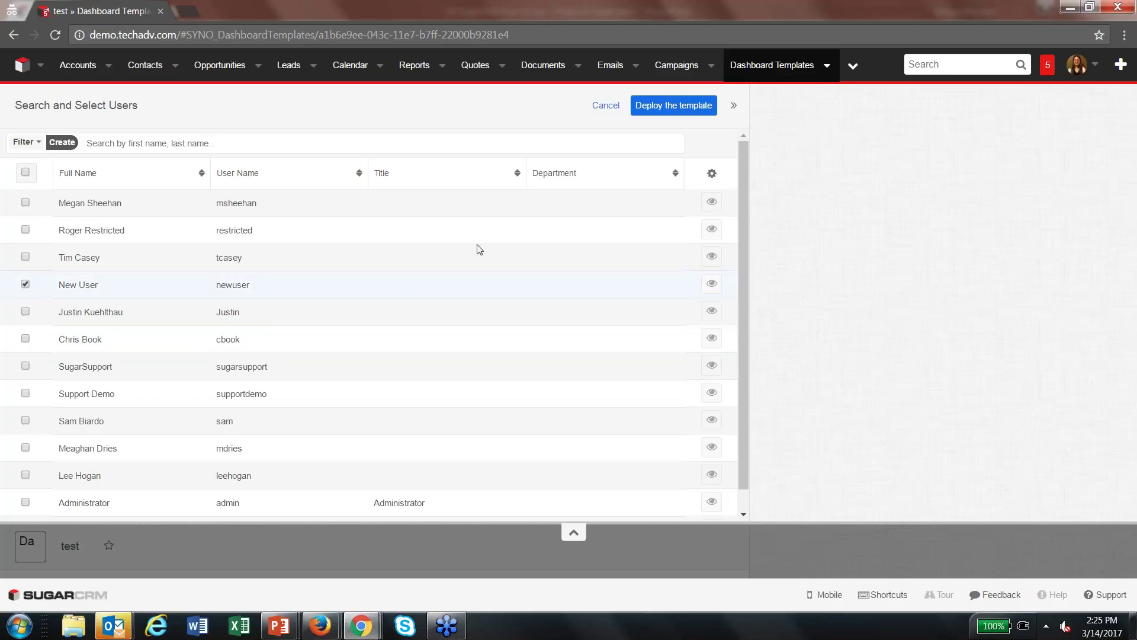
pyautogui.click(685, 111)
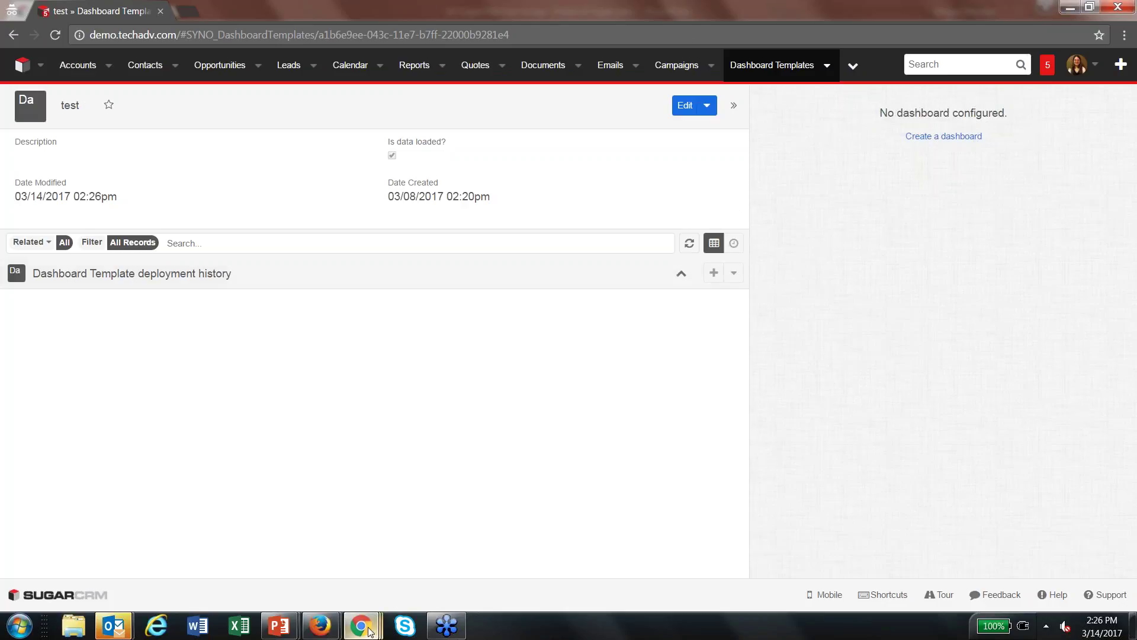
# Switch to the XperiDo demo's My Dashboard window and open the favorite FreeJet 330TX Printer opportunity
pyautogui.moveTo(368, 632)
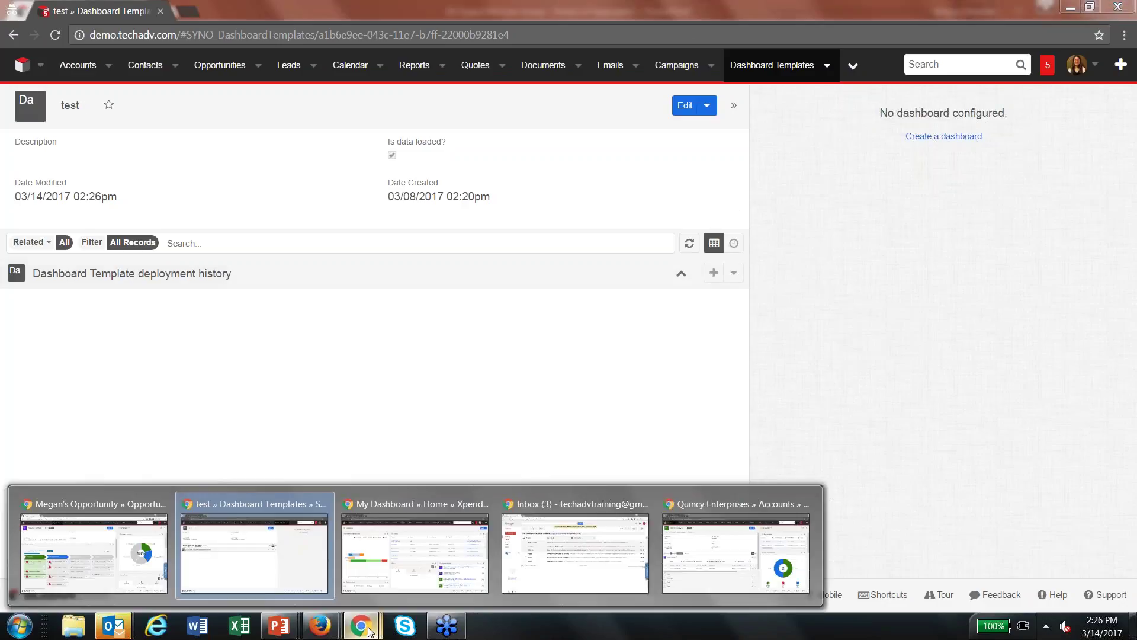
pyautogui.click(424, 555)
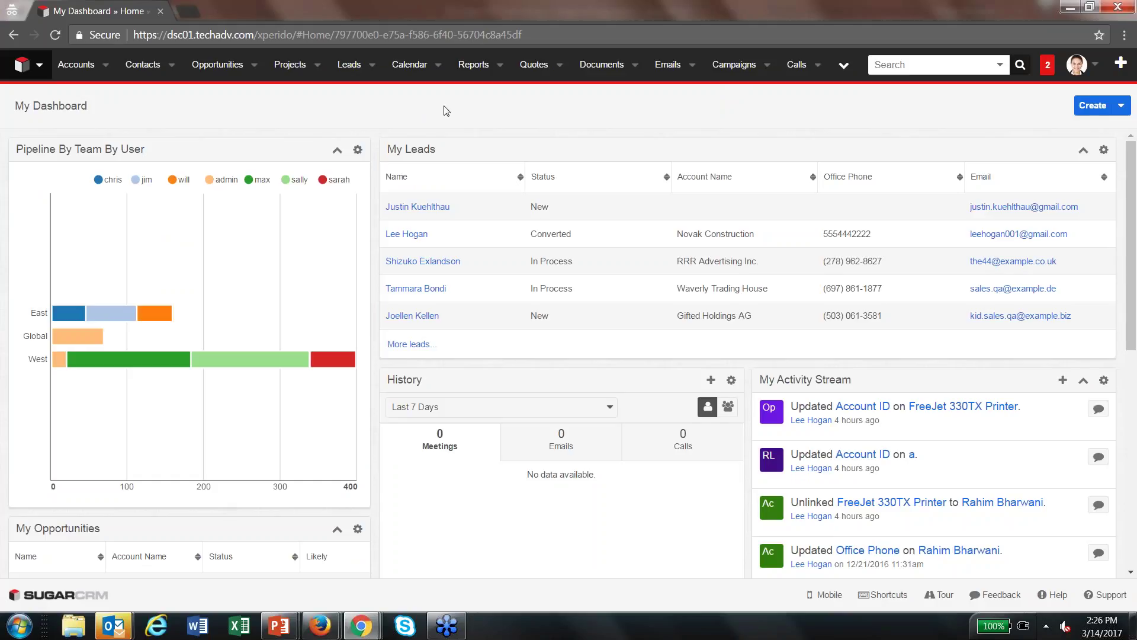
pyautogui.click(254, 68)
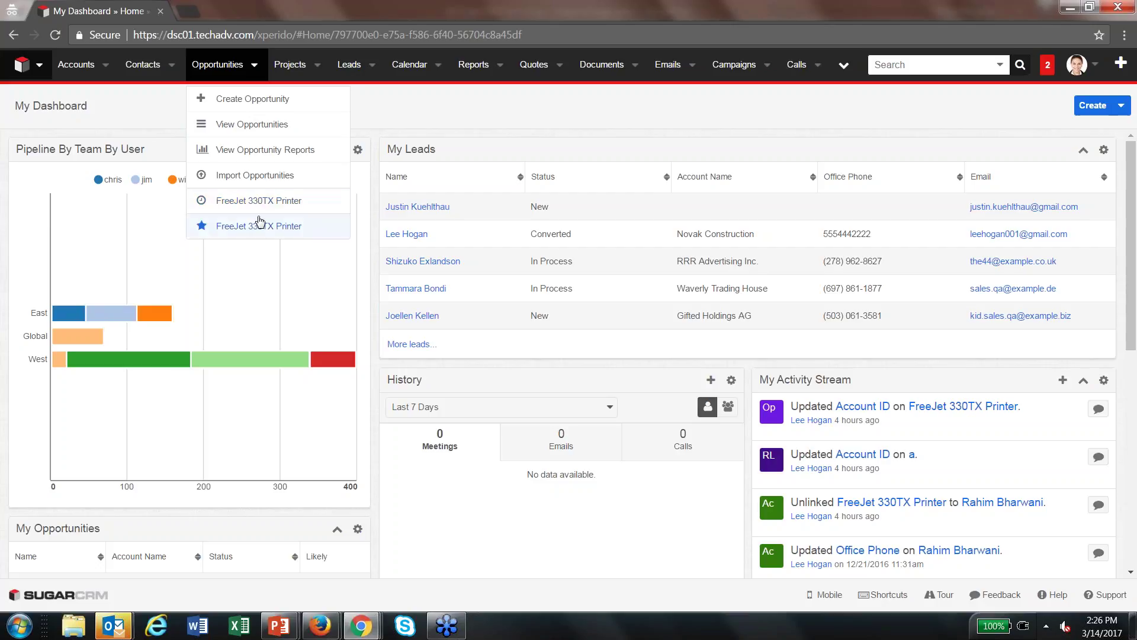
pyautogui.click(259, 225)
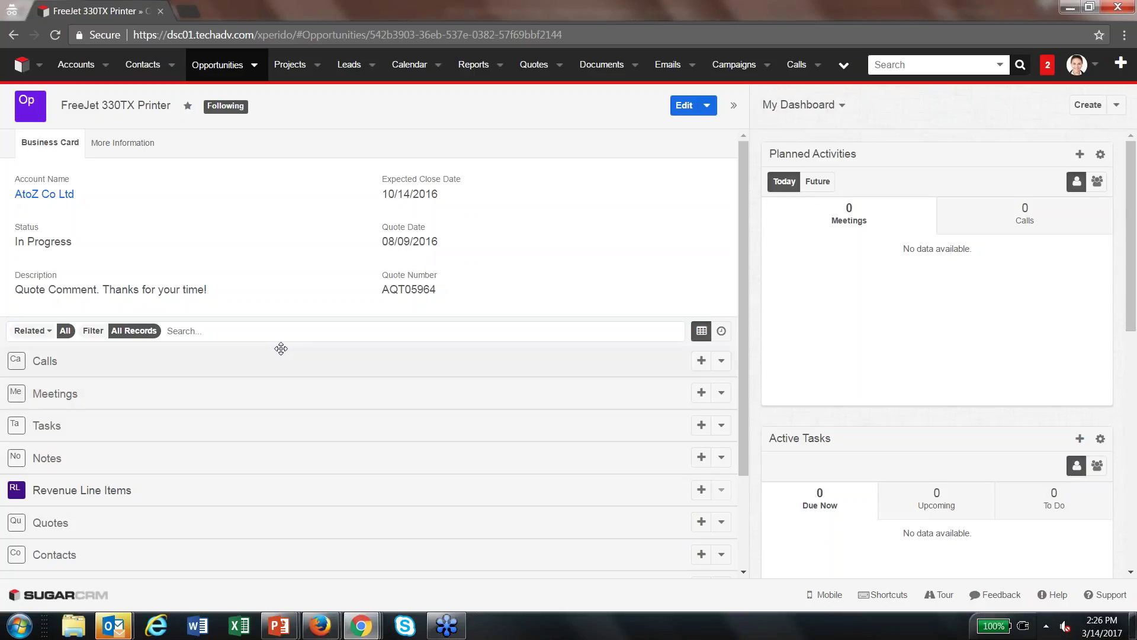
# Move the Opportunity Products subpanel above Calls in the related records and return to the opportunity's Business Card details
pyautogui.scroll(-3, 284, 349)
pyautogui.scroll(-2, 288, 349)
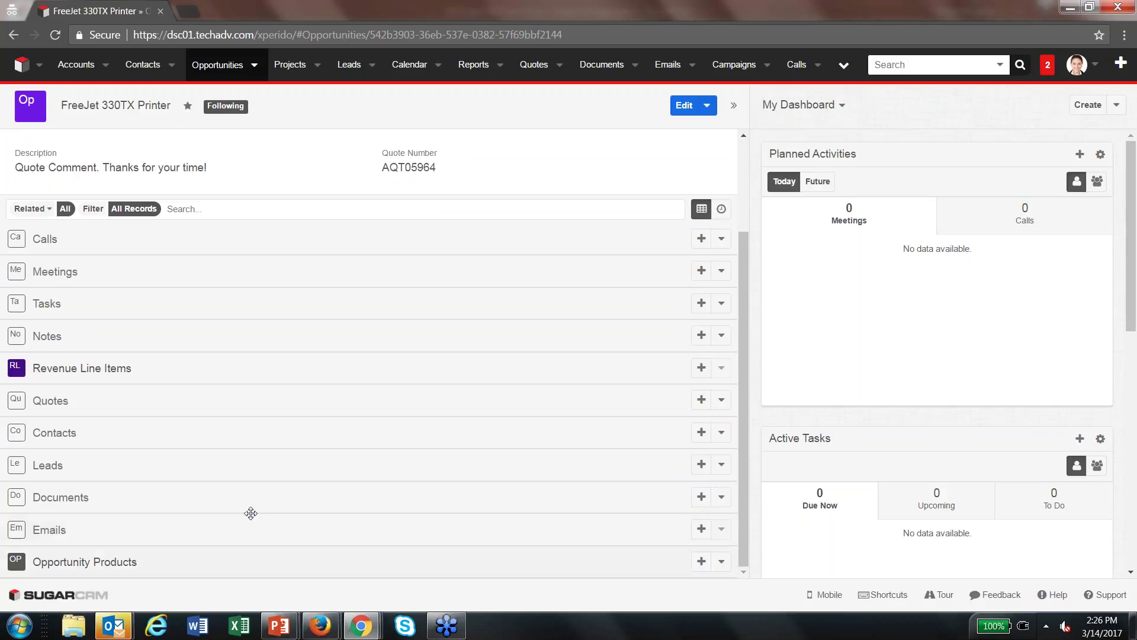
pyautogui.moveTo(251, 513); pyautogui.dragTo(198, 241)
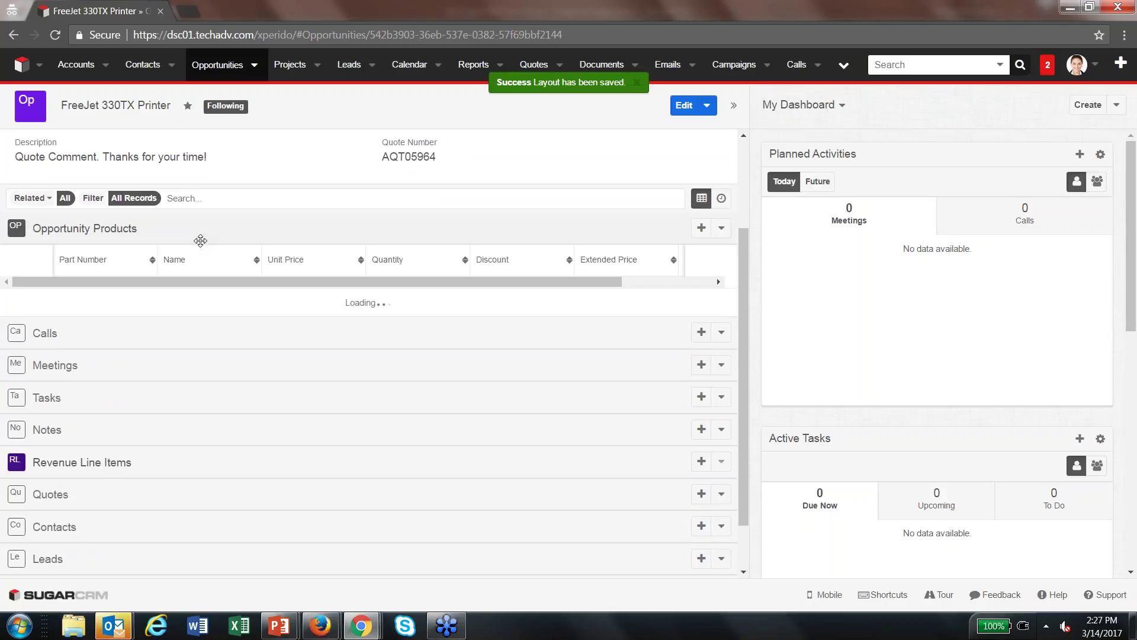
pyautogui.scroll(5, 237, 355)
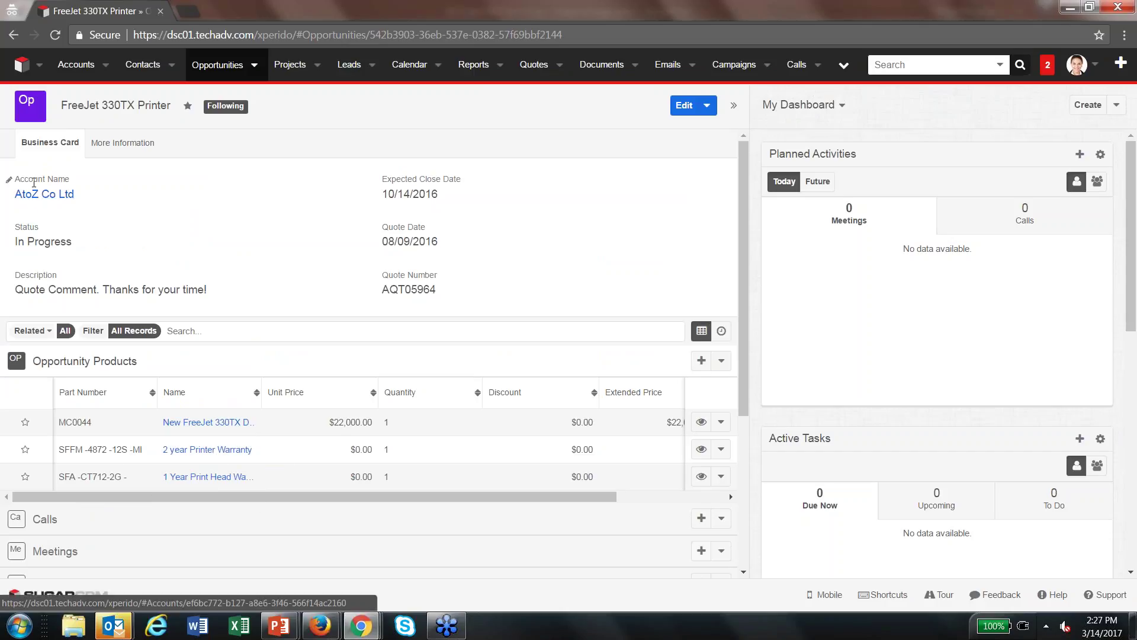
pyautogui.click(106, 136)
pyautogui.click(49, 142)
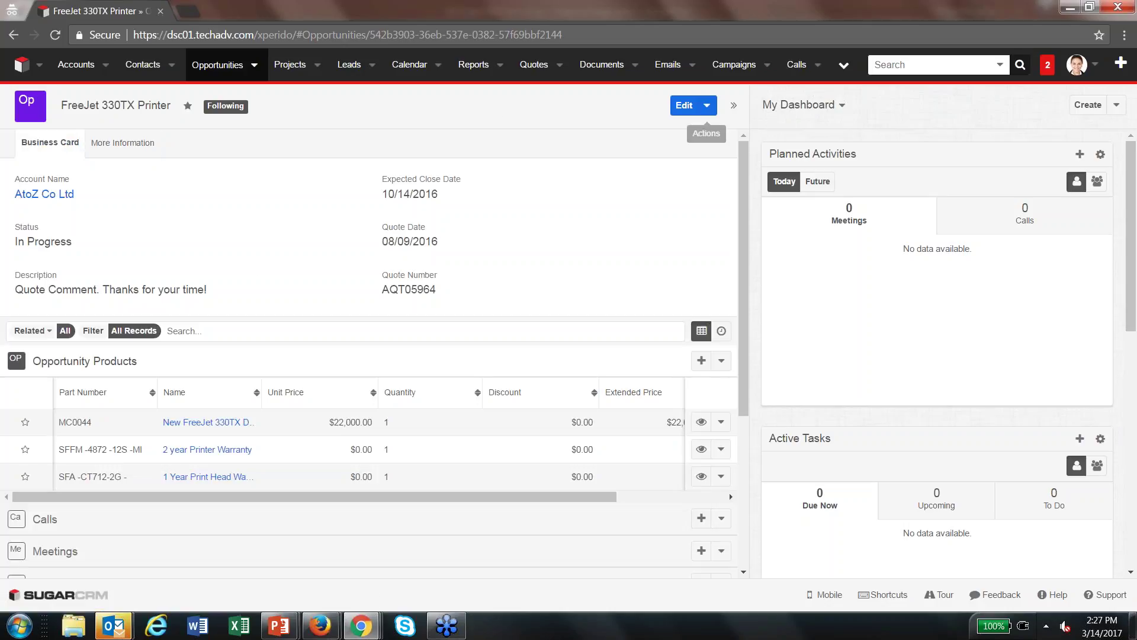
# Start an XperiDo Document for the opportunity and choose the Opportunity_Products template
pyautogui.click(707, 105)
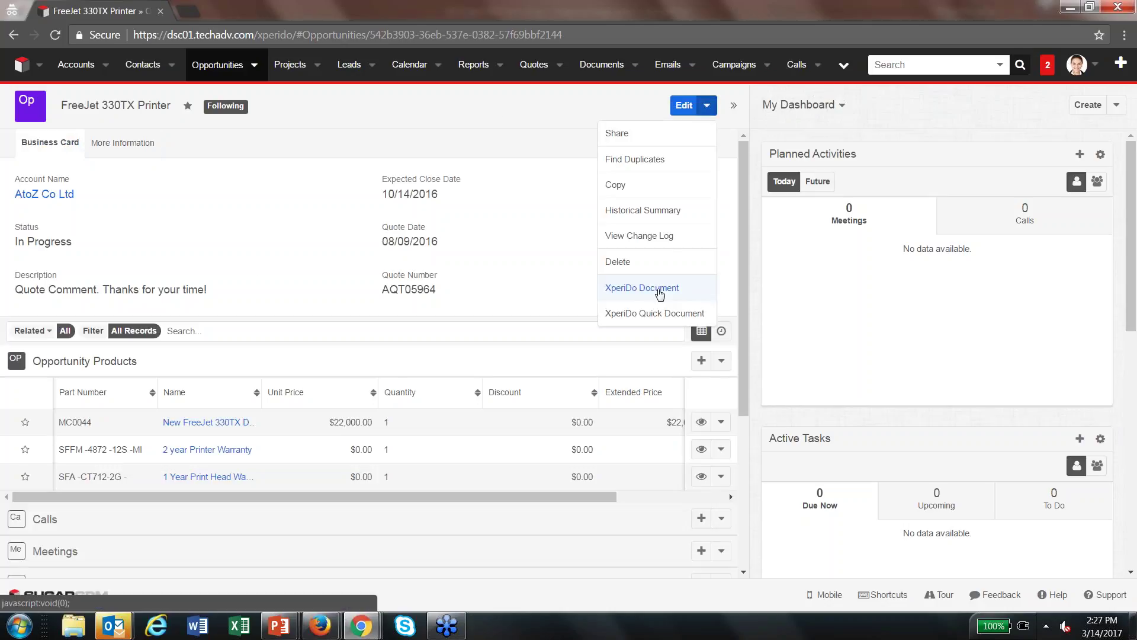
pyautogui.click(659, 291)
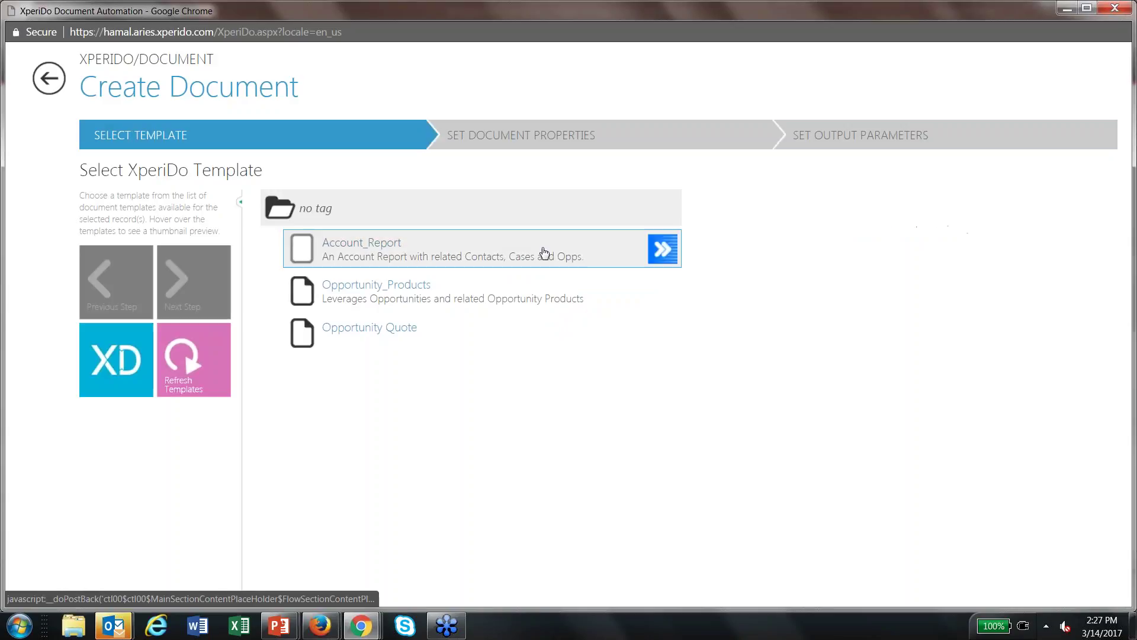
pyautogui.click(420, 298)
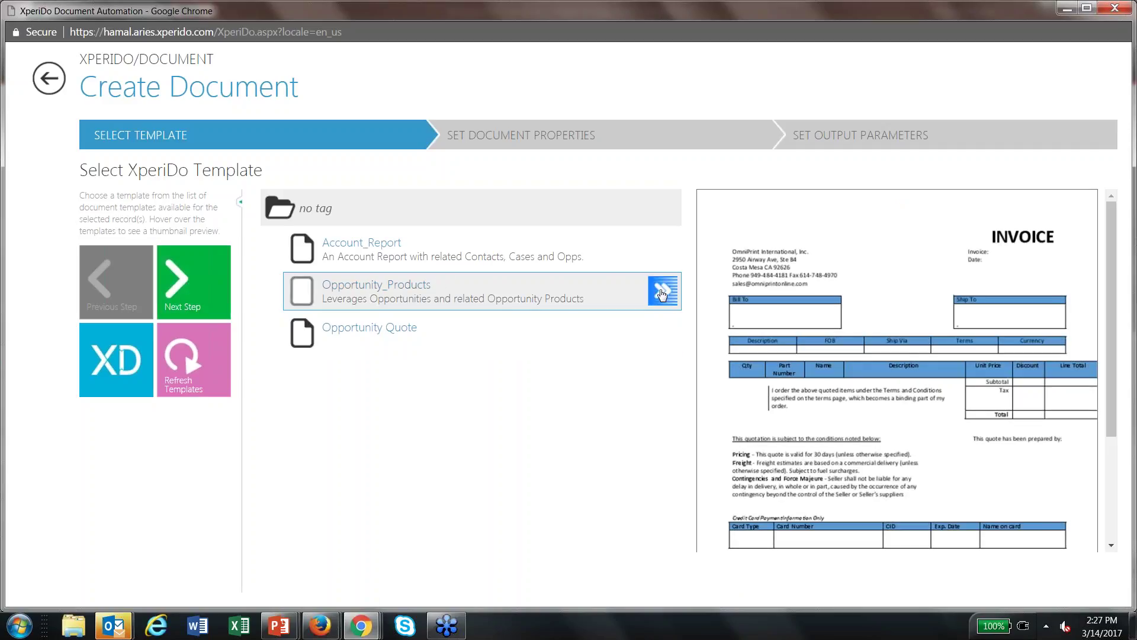
pyautogui.click(191, 293)
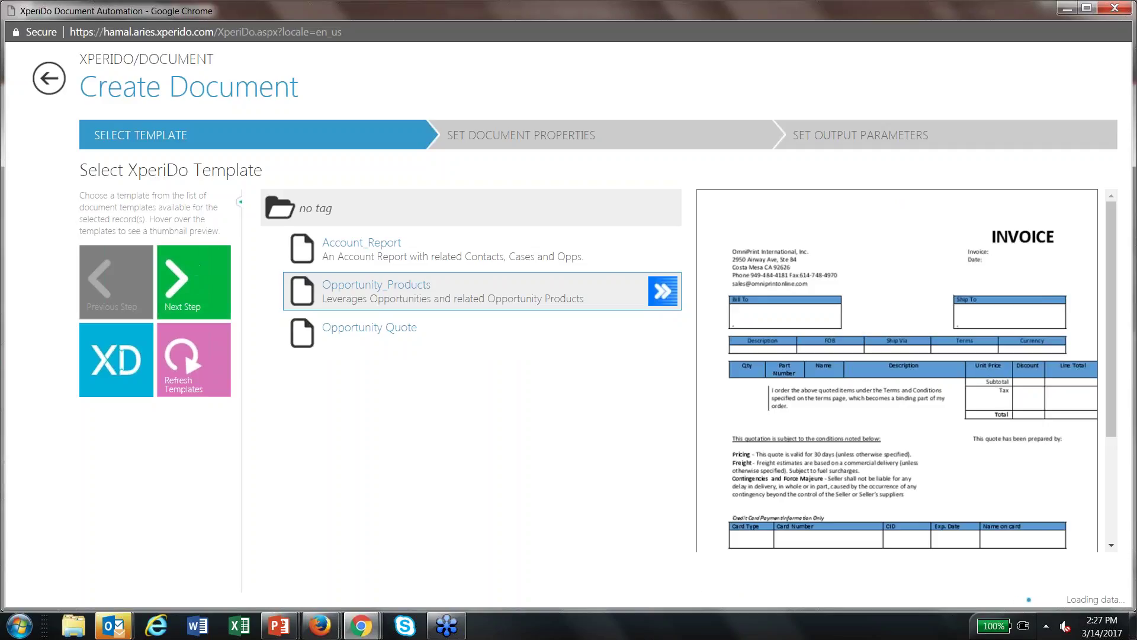
# Set the document's save-as format to pdf, keep the language on Auto, and proceed to the output parameters
pyautogui.click(365, 329)
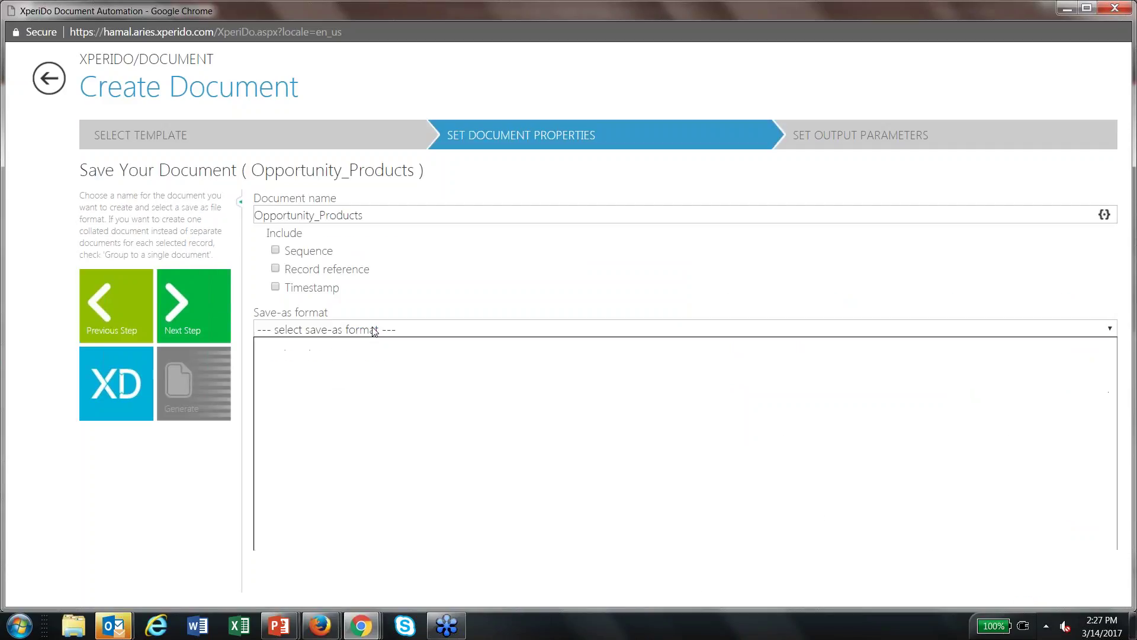
pyautogui.click(296, 380)
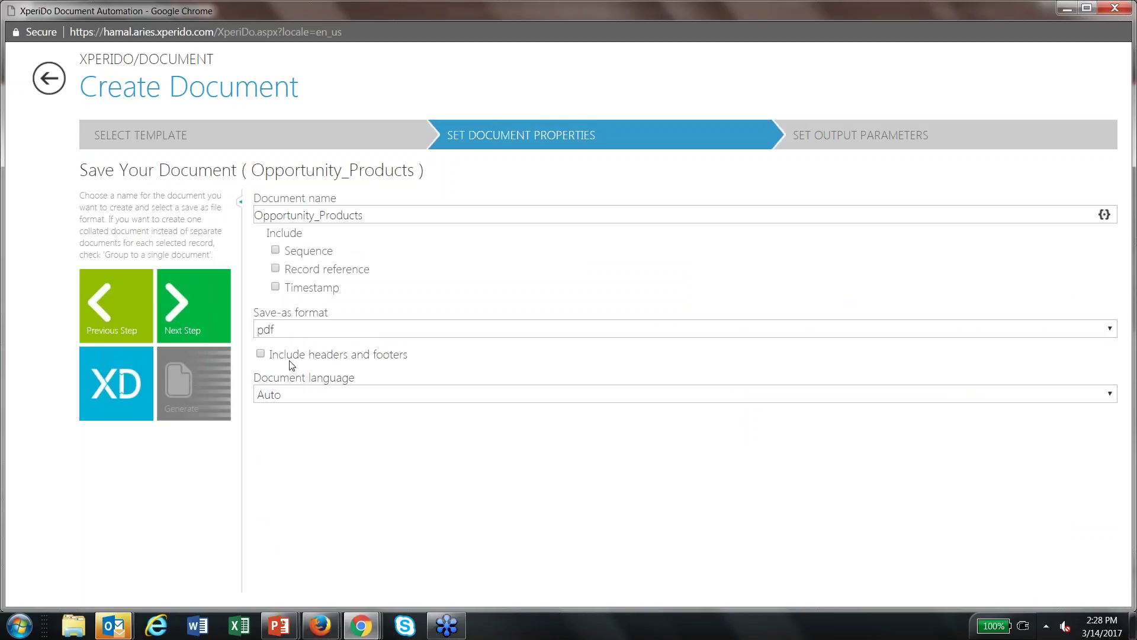
pyautogui.click(298, 399)
pyautogui.click(298, 398)
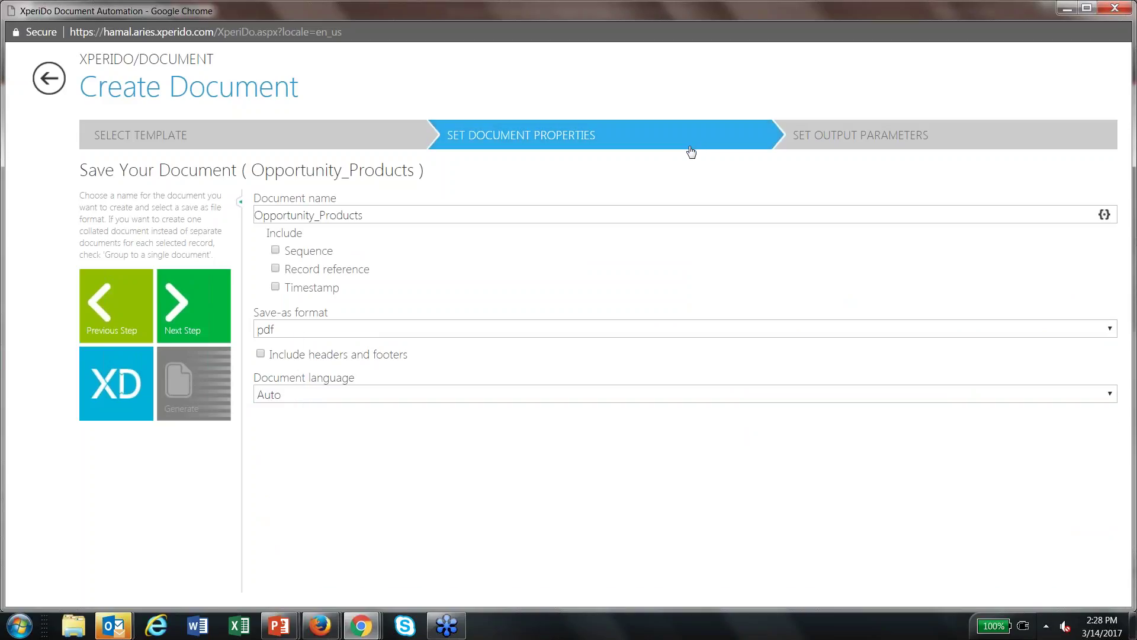
pyautogui.click(194, 307)
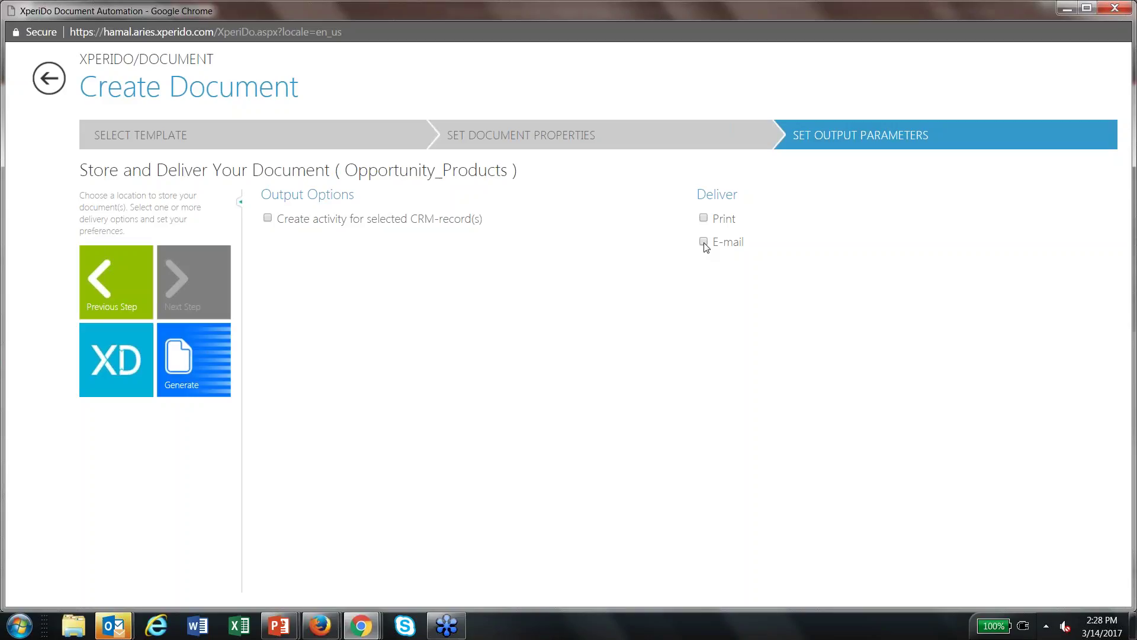
# Generate the Opportunity_Products document, download the PDF, and open it in the browser
pyautogui.click(196, 357)
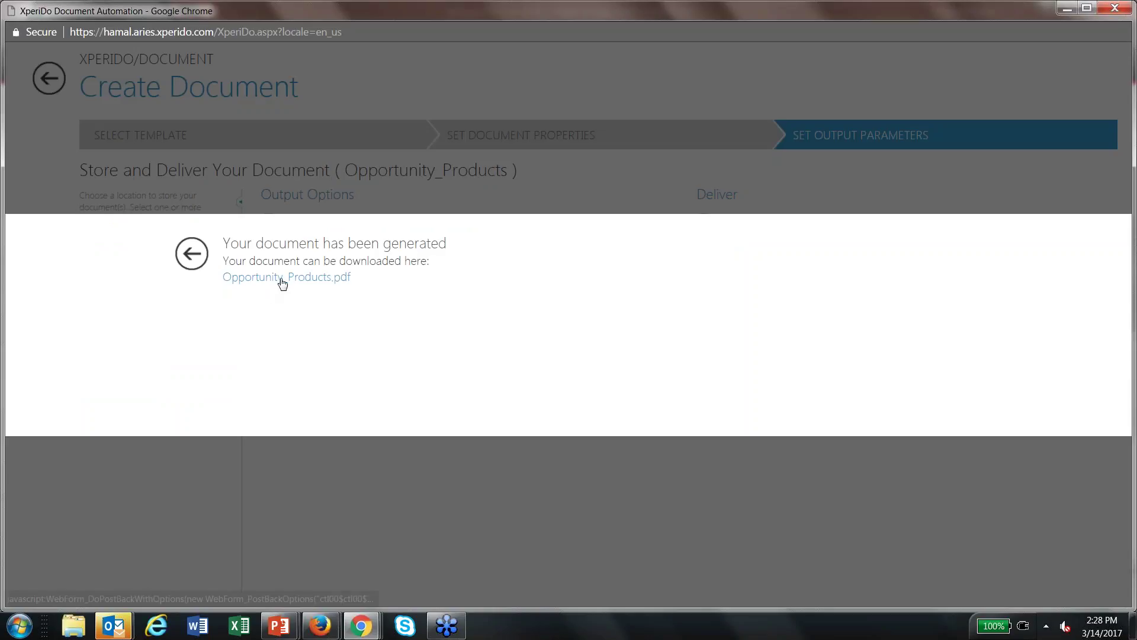
pyautogui.click(282, 278)
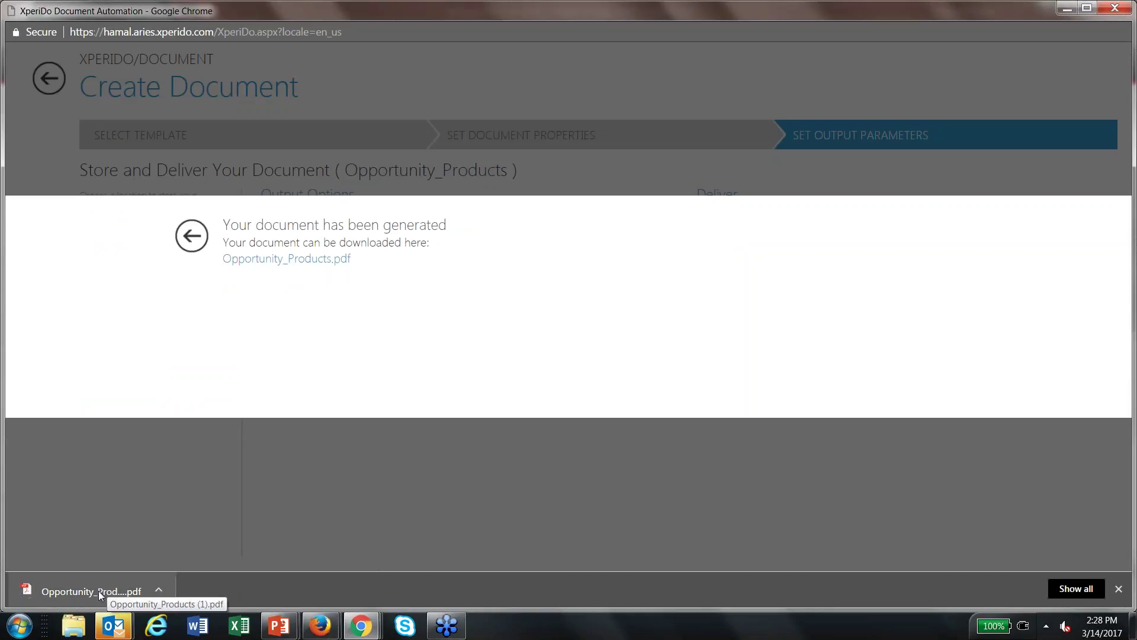
pyautogui.click(99, 592)
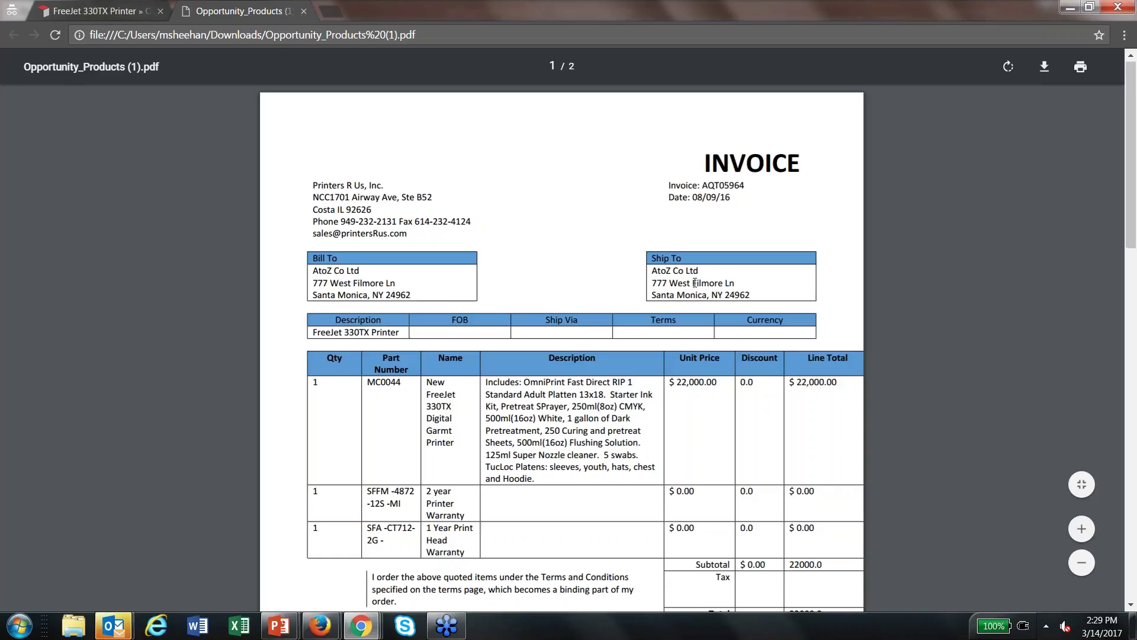
# Examine the generated invoice PDF's line items, totals, quotation conditions, and credit card payment section
pyautogui.scroll(-1, 695, 283)
pyautogui.scroll(-3, 694, 281)
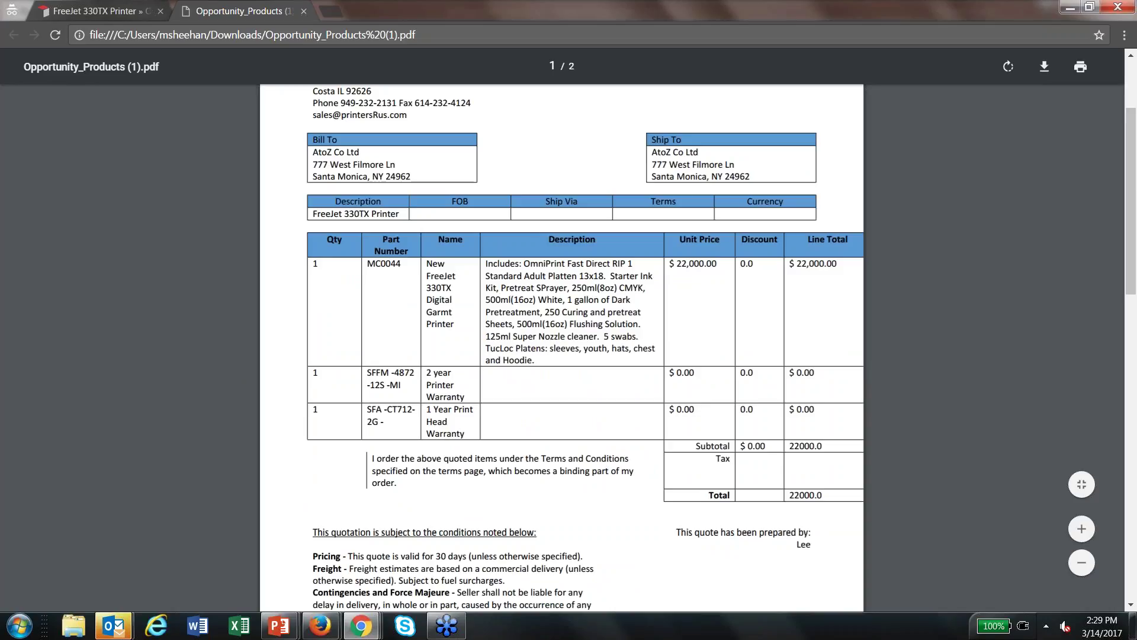
pyautogui.scroll(-1, 723, 373)
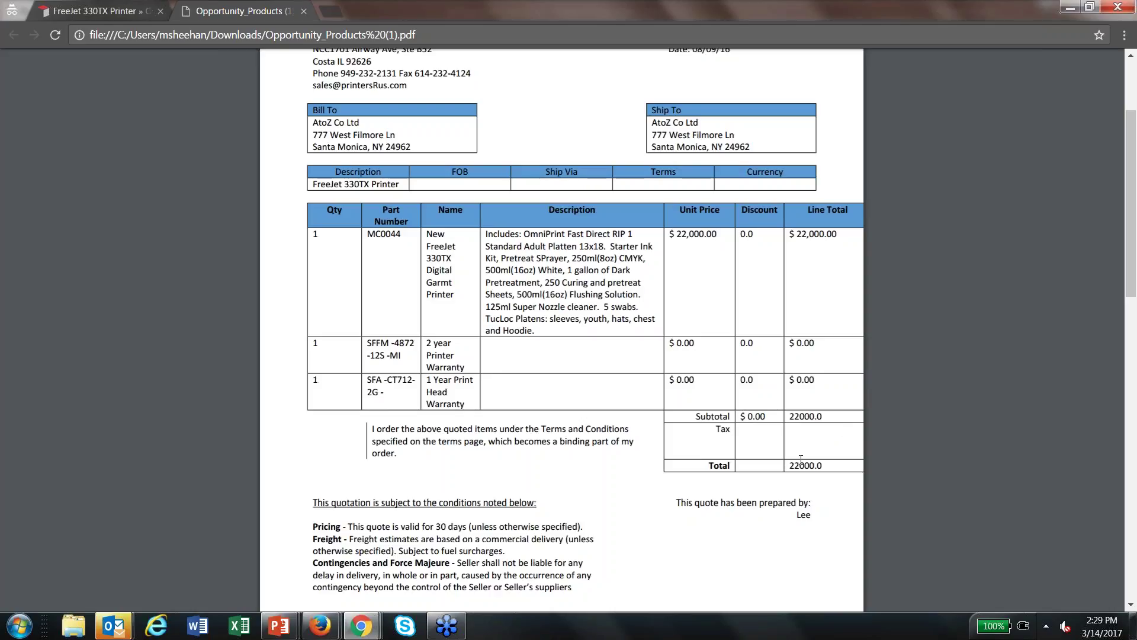
pyautogui.scroll(-1, 800, 460)
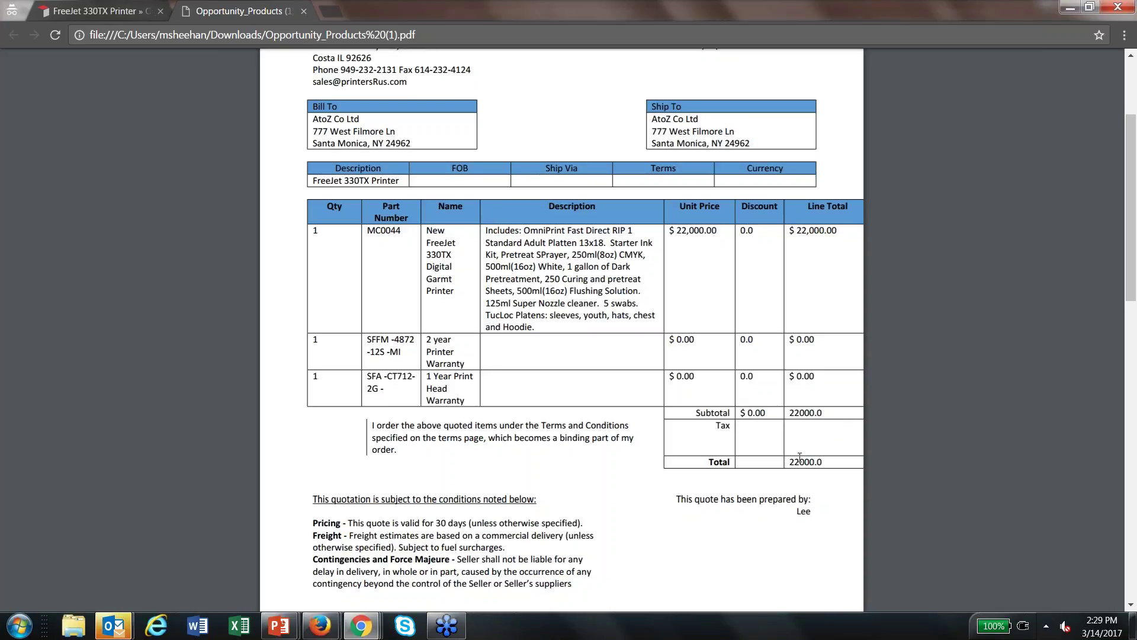
pyautogui.scroll(-1, 799, 457)
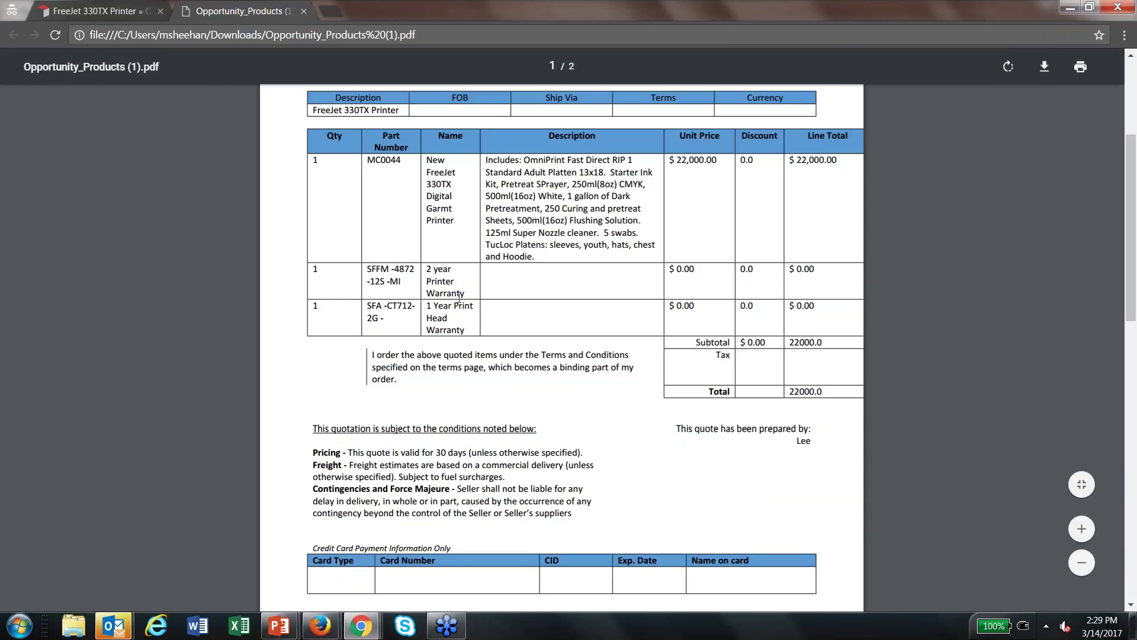
pyautogui.scroll(-1, 460, 295)
pyautogui.scroll(-5, 460, 299)
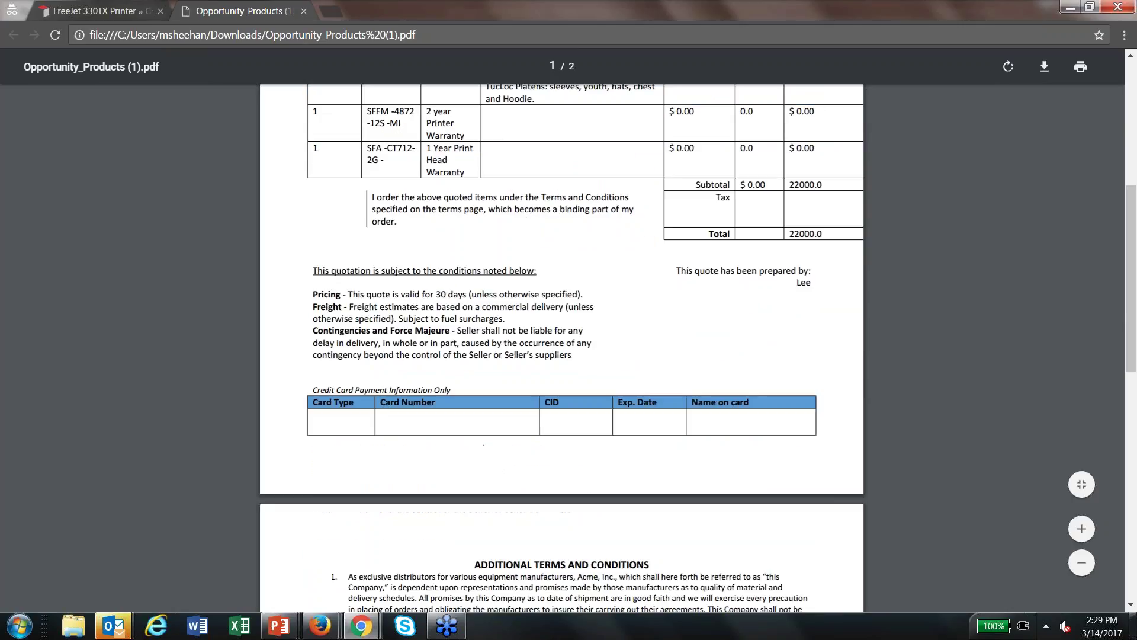
pyautogui.scroll(5, 562, 348)
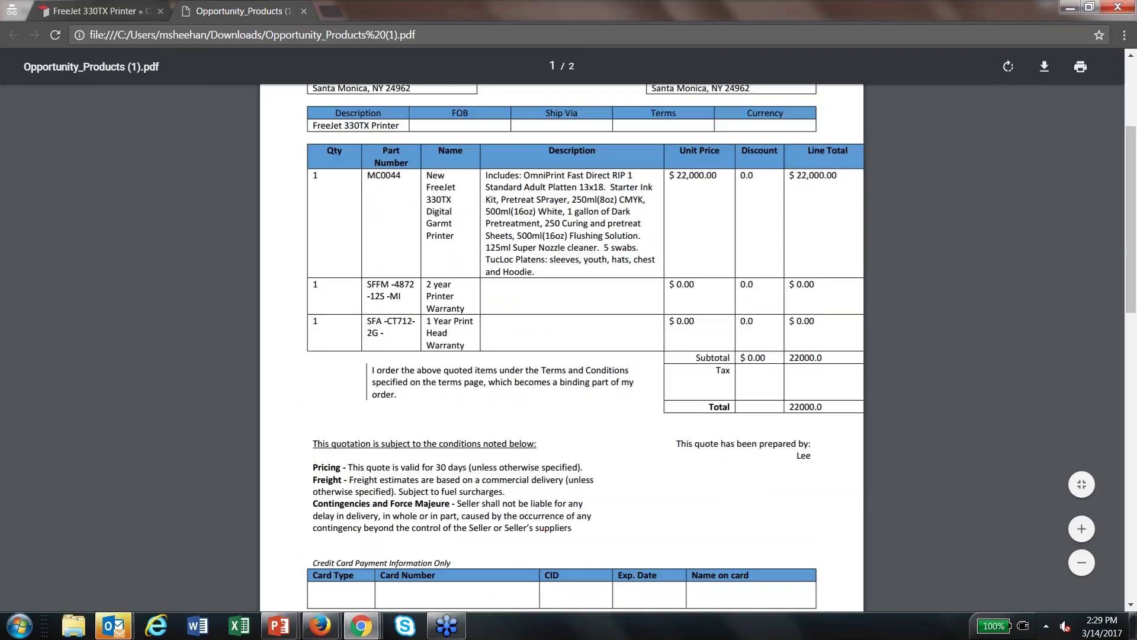
pyautogui.scroll(2, 686, 278)
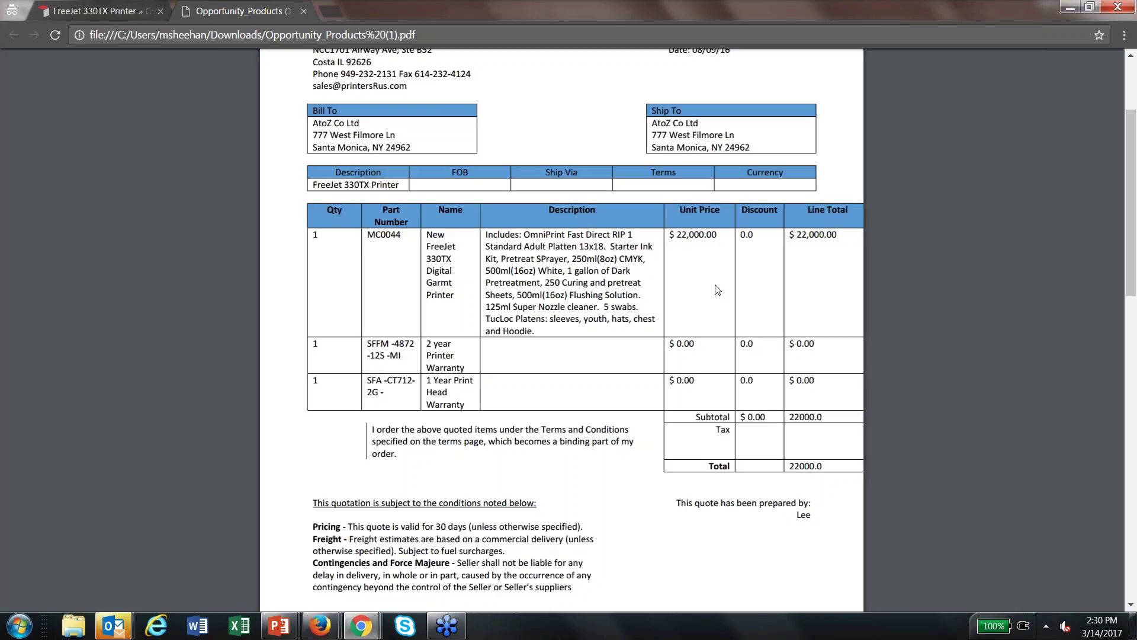
# Close the PDF and XperiDo windows and switch to the SugarCRM Inc. account record in Firefox
pyautogui.click(1116, 8)
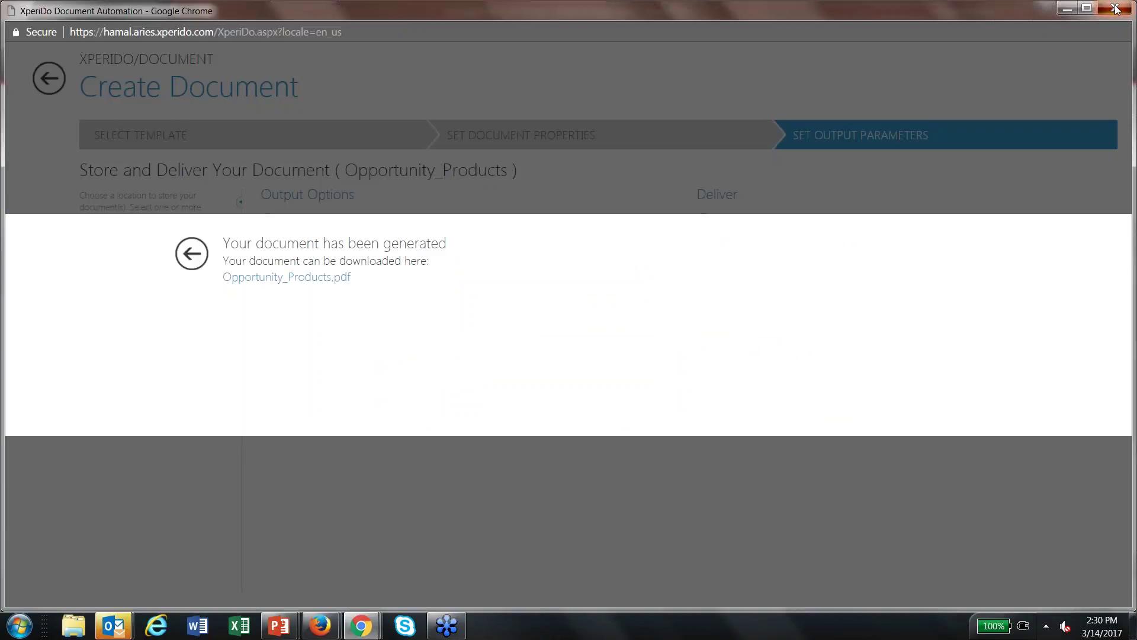
pyautogui.click(1115, 9)
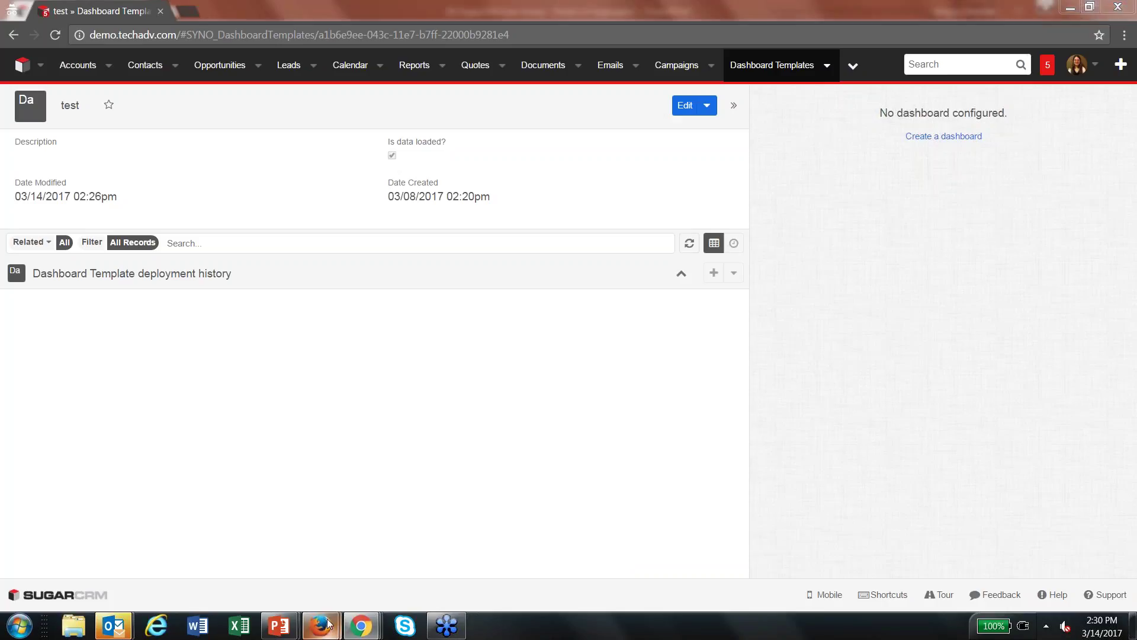
pyautogui.moveTo(329, 623)
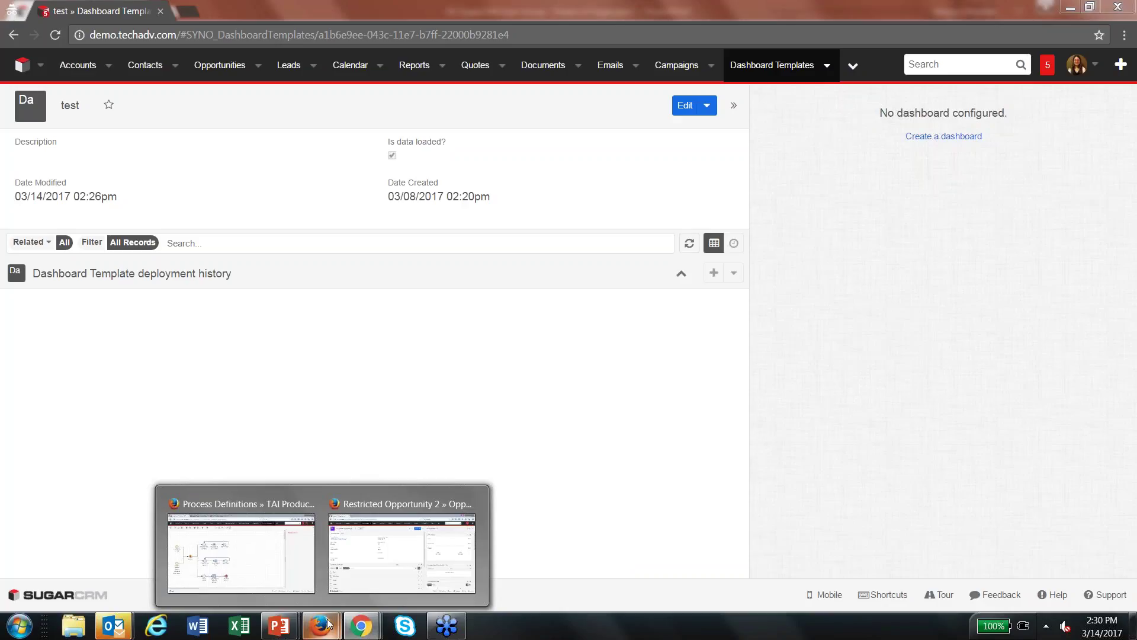
pyautogui.click(329, 623)
pyautogui.hotkey('ctrl', 'Tab')
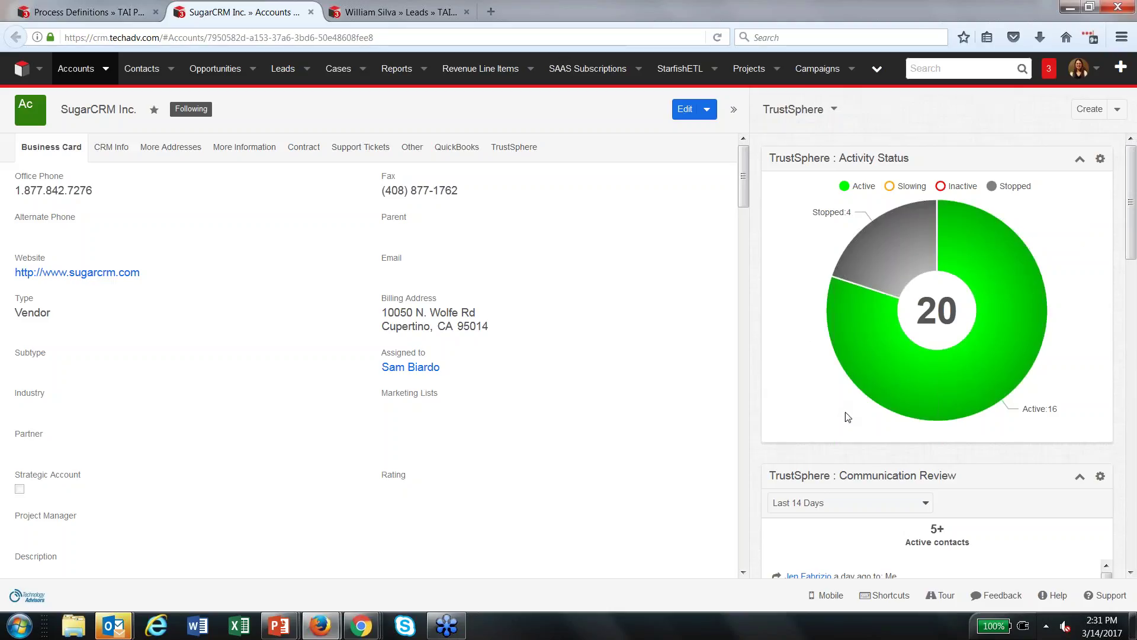
# Review the account's TrustSphere dashlets from Activity Status and Communication Review through Monthly Volume and Relationship Strengths
pyautogui.moveTo(907, 383)
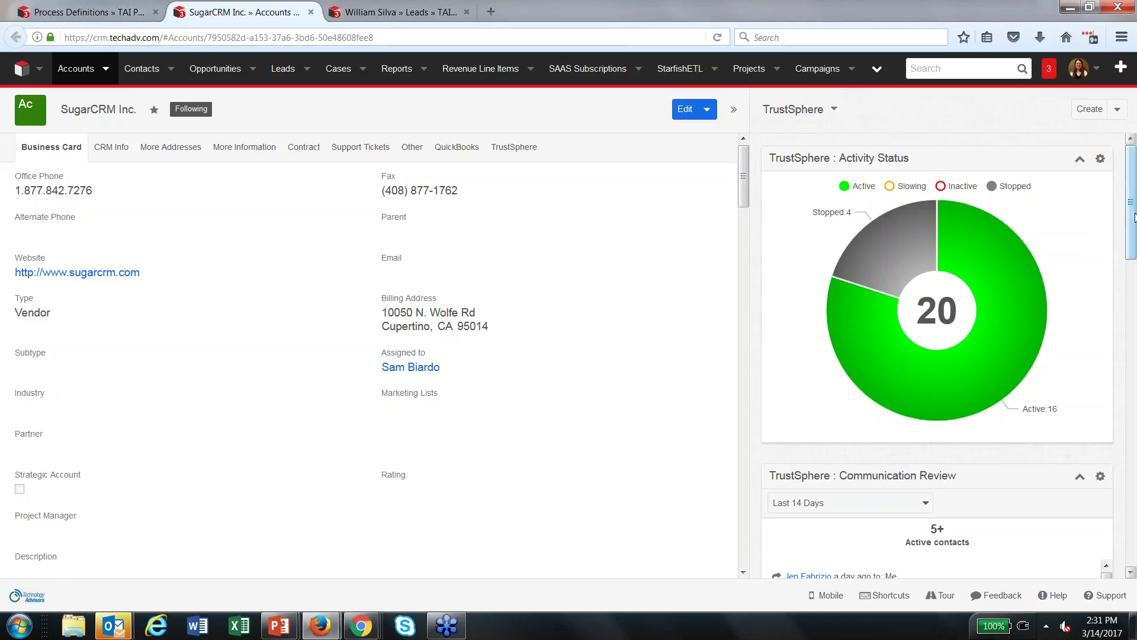
pyautogui.moveTo(1132, 226); pyautogui.dragTo(1127, 317)
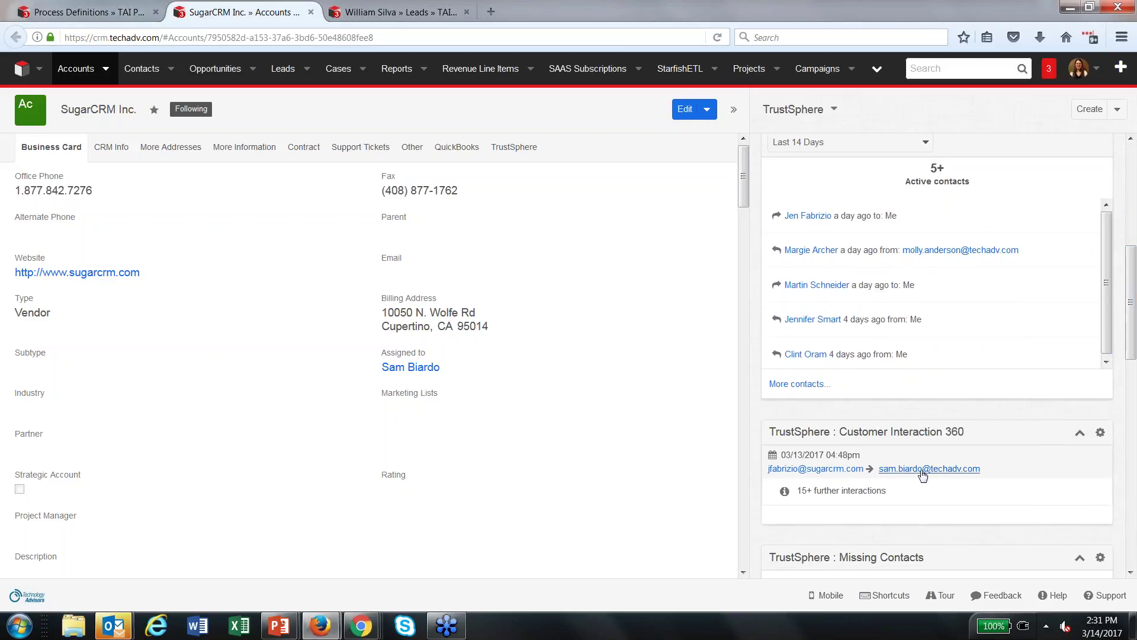
pyautogui.moveTo(1132, 313); pyautogui.dragTo(1132, 400)
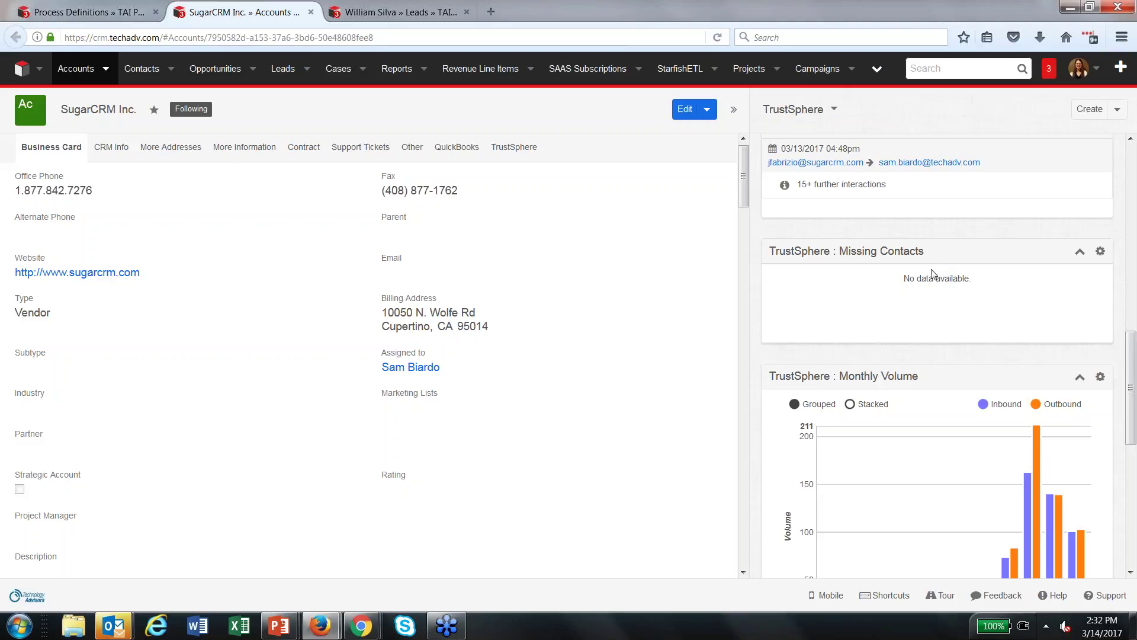
pyautogui.scroll(-2, 742, 329)
pyautogui.scroll(-4, 911, 449)
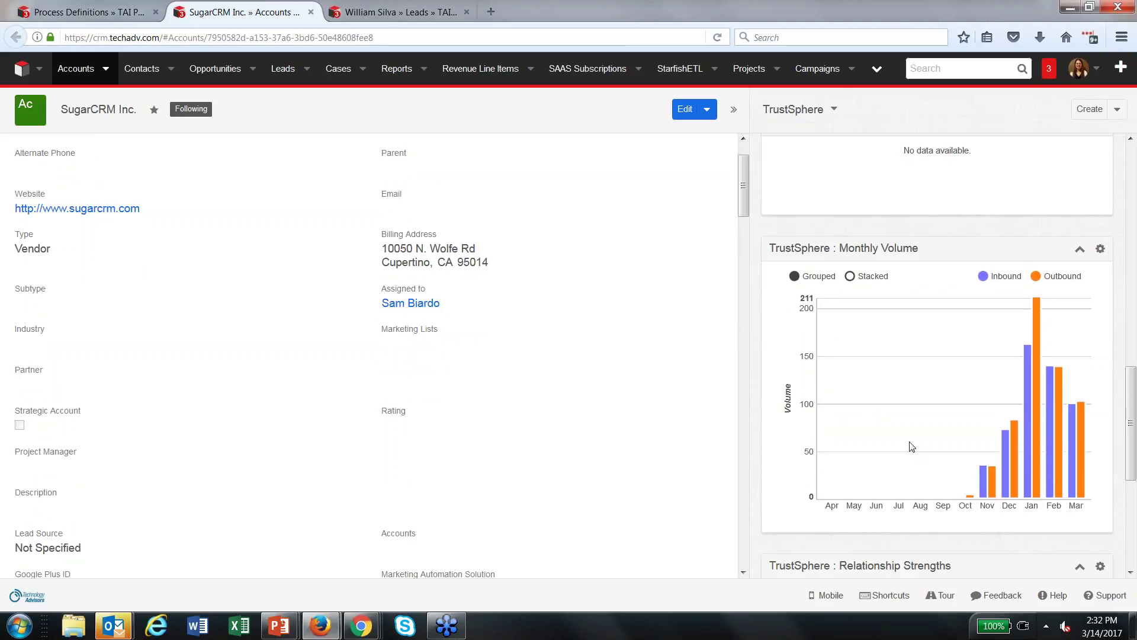
pyautogui.scroll(-10, 916, 443)
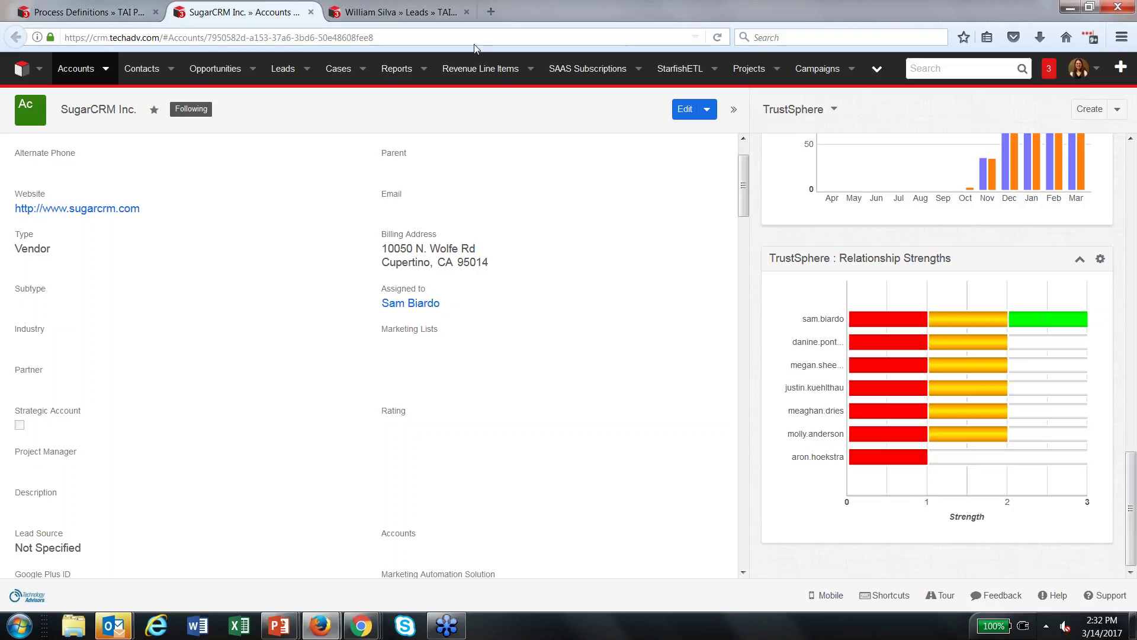
# Show the open lead record and review its Act-On email, web, and forms activity before returning to the summary
pyautogui.click(422, 10)
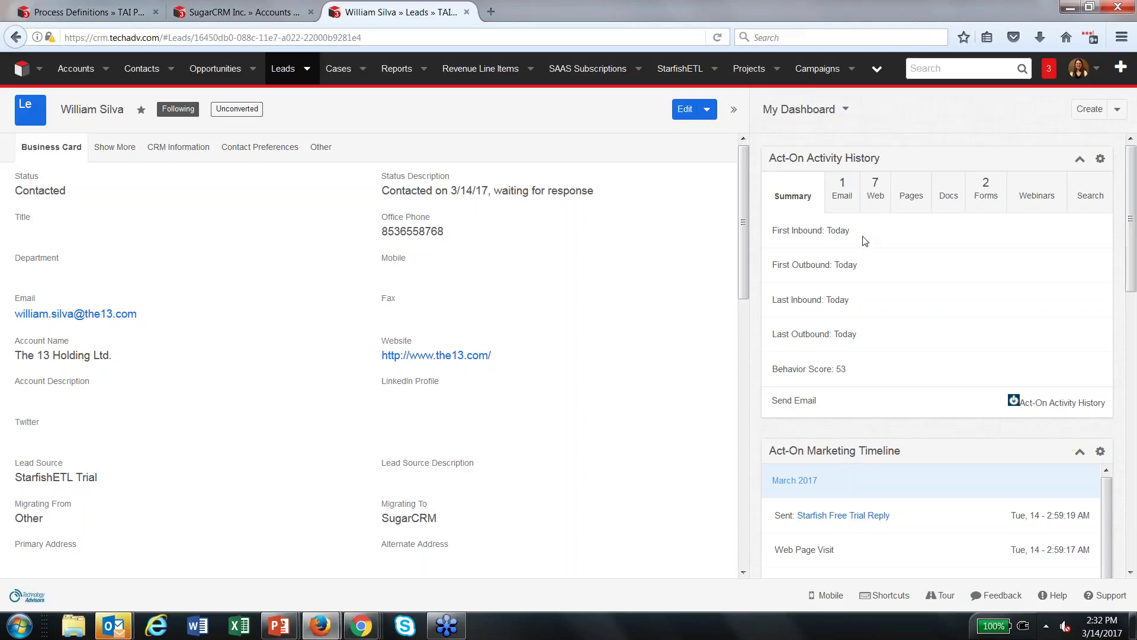
pyautogui.click(849, 196)
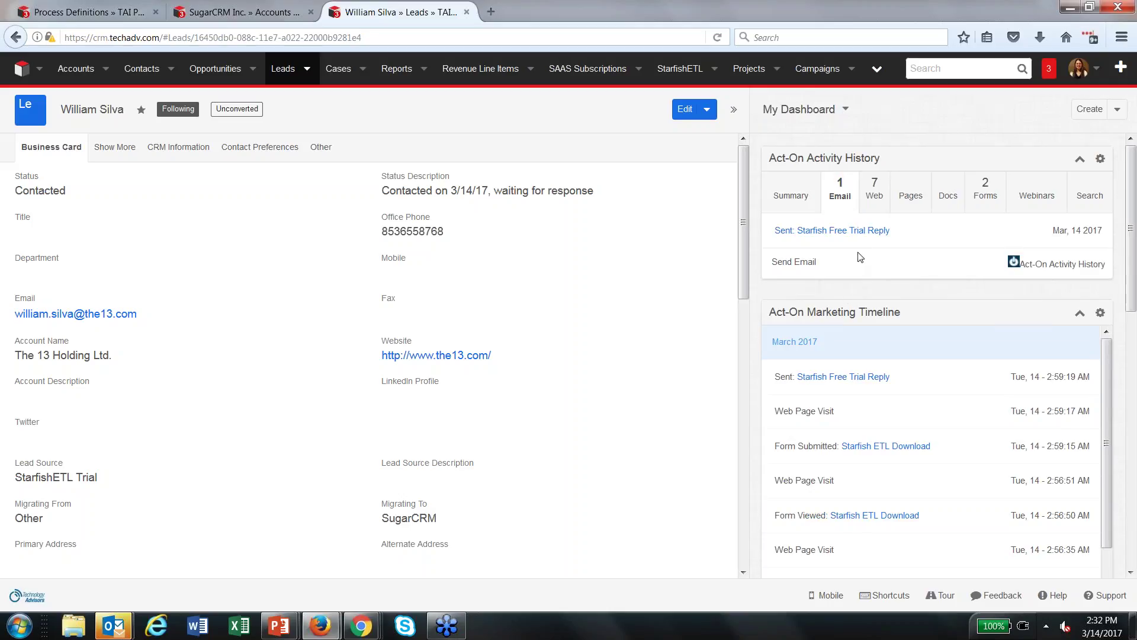
pyautogui.click(875, 193)
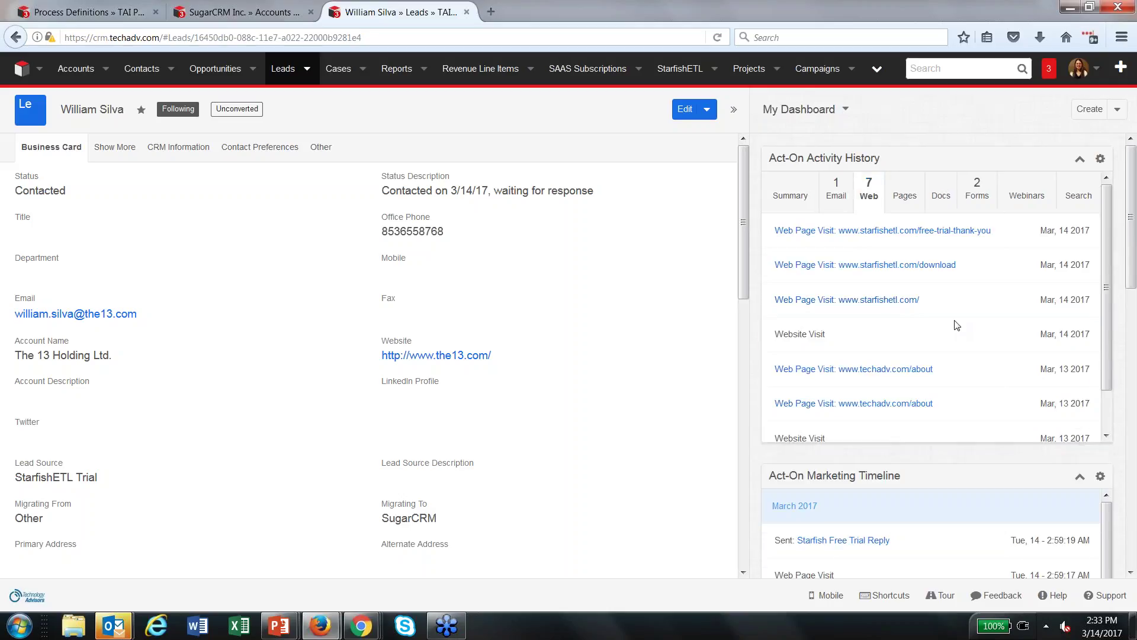
pyautogui.click(977, 199)
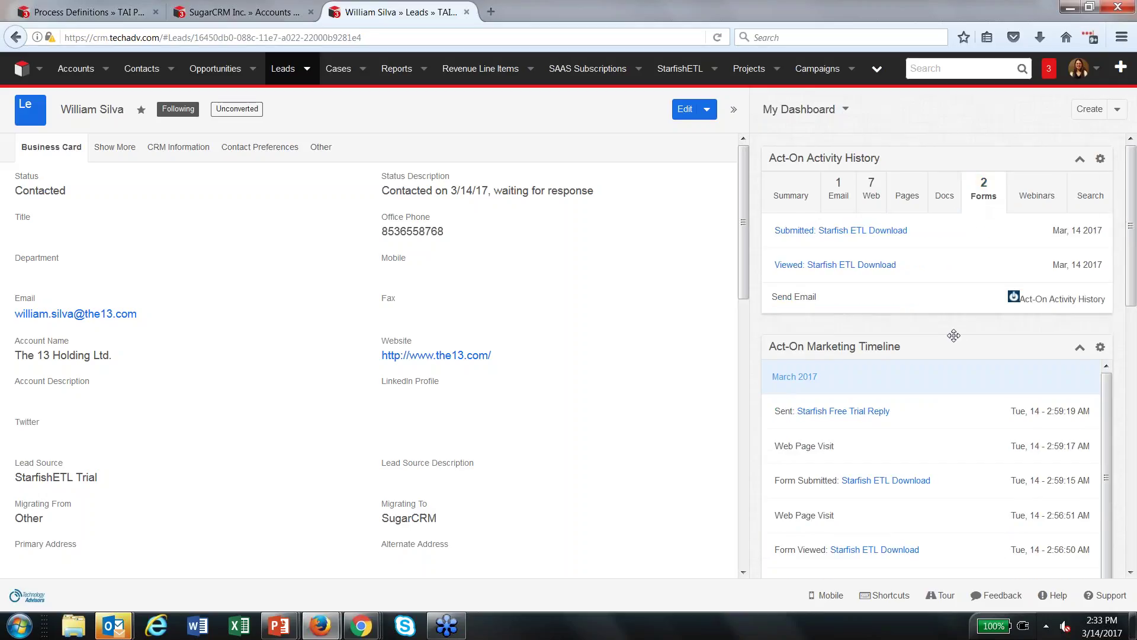
pyautogui.click(803, 205)
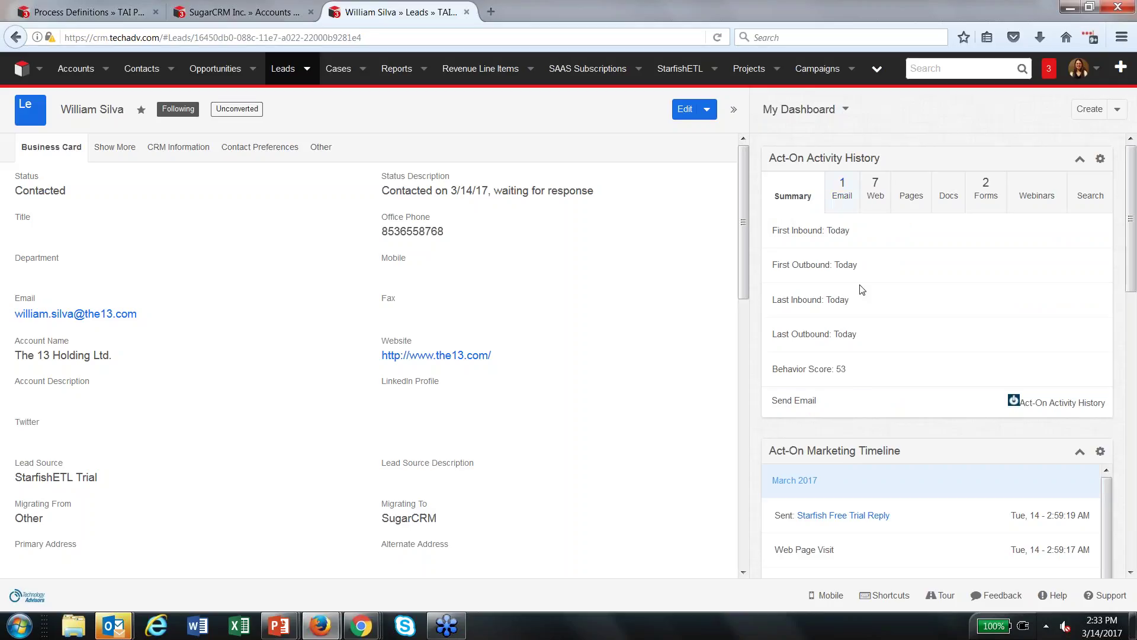
# Highlight the lead's behavior score in the Act-On summary and open the Act On home dashboard with the hot prospects
pyautogui.moveTo(856, 373); pyautogui.dragTo(770, 378)
pyautogui.click(866, 371)
pyautogui.click(41, 70)
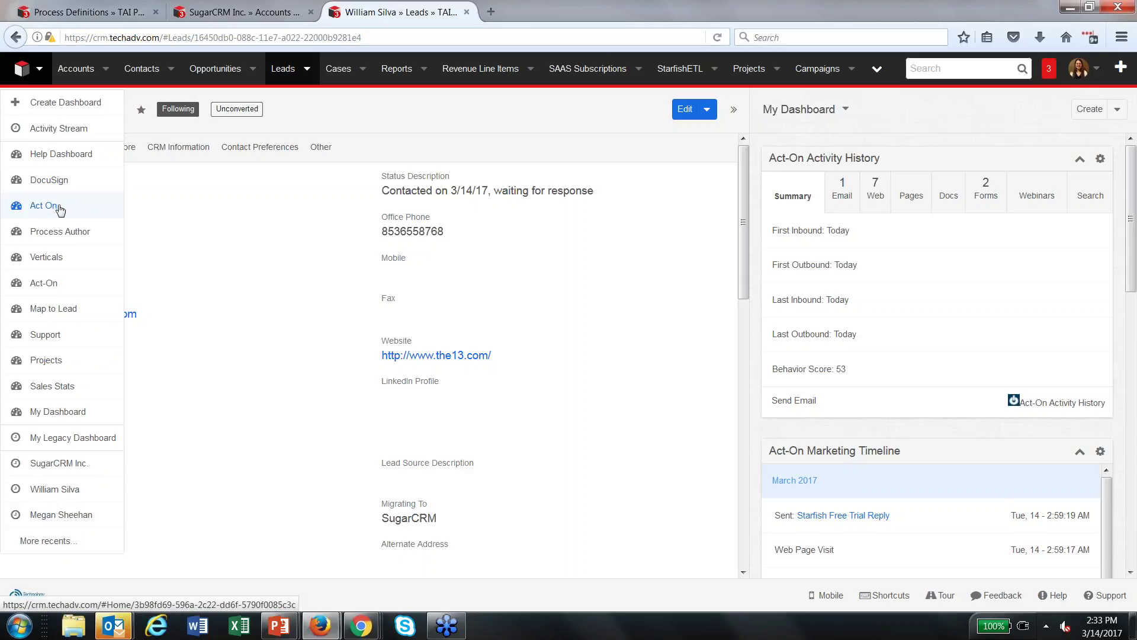
pyautogui.click(60, 209)
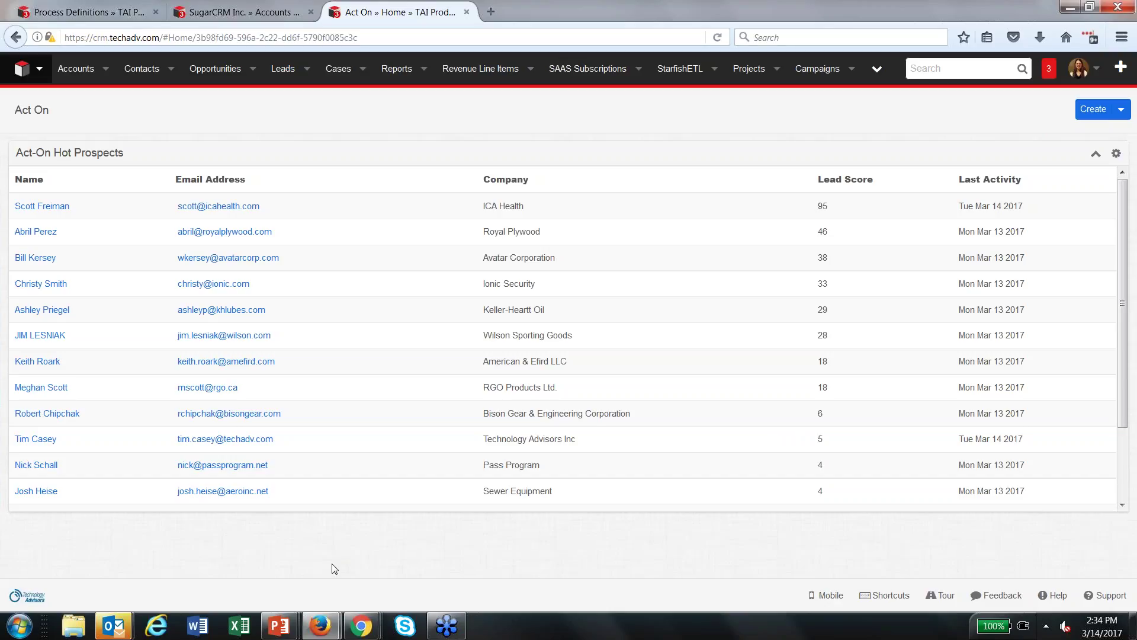
# Switch to the 06 SugarCRM User Group presentation in PowerPoint, present from Favorite Add-ons to the Favorite Integrations slide, and end the show
pyautogui.moveTo(285, 623)
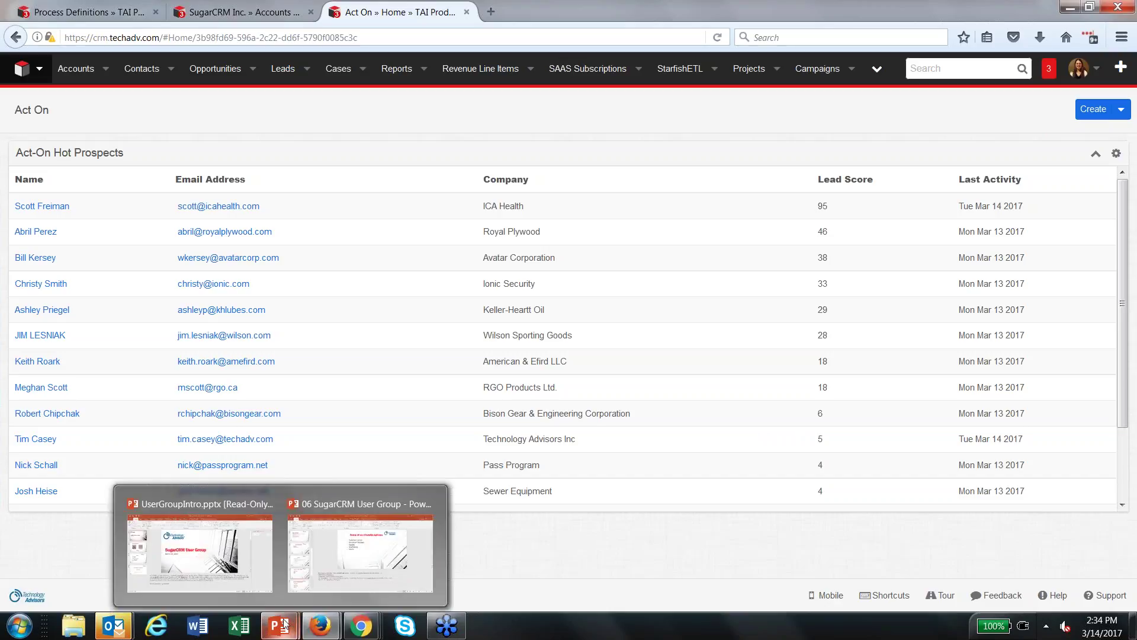
pyautogui.click(363, 556)
pyautogui.hotkey('shift', 'F5')
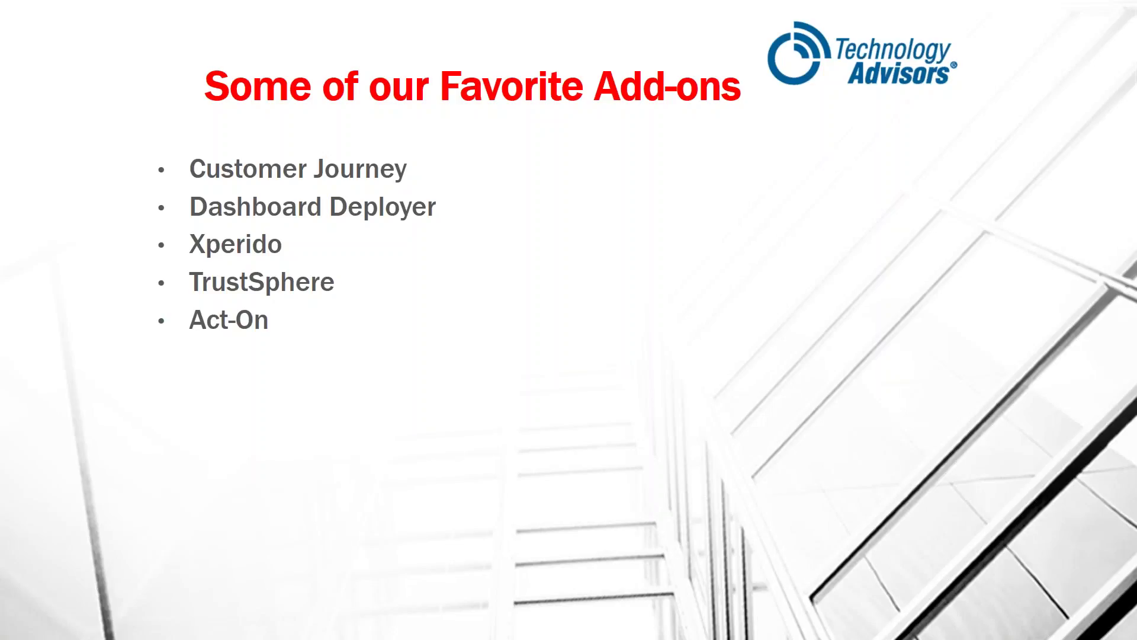
pyautogui.press('Right')
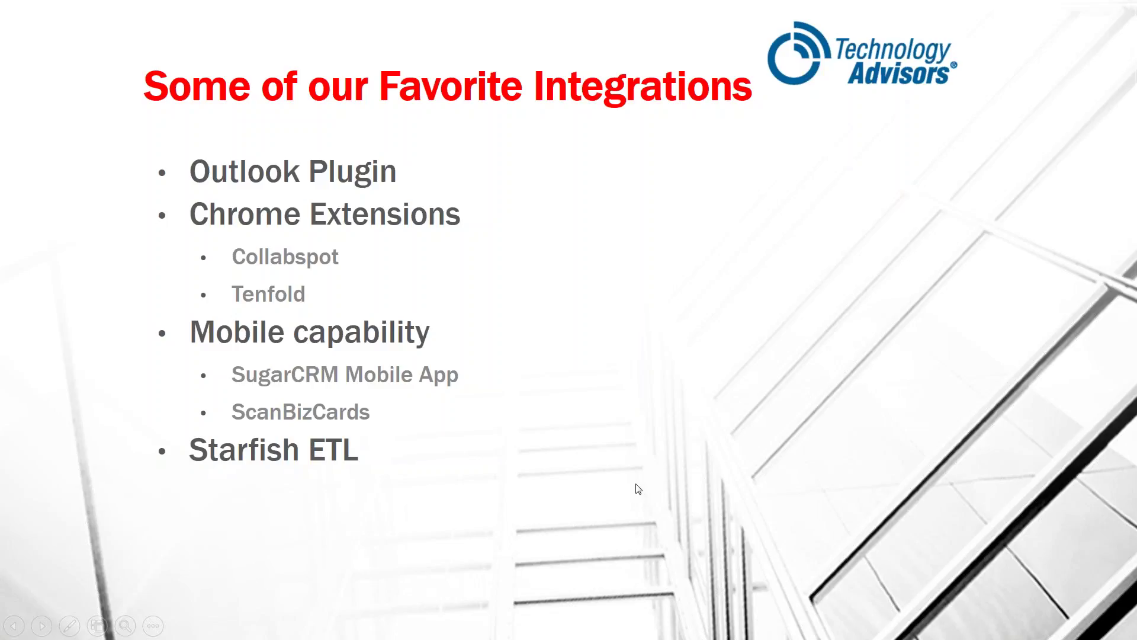
pyautogui.press('Escape')
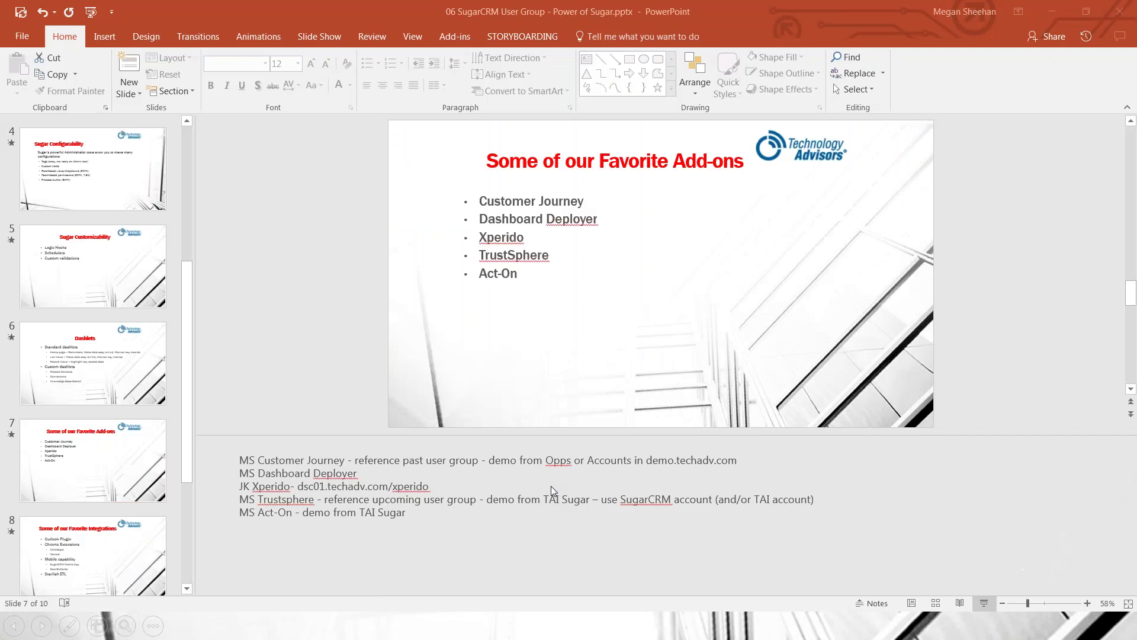
# Switch to Outlook and archive the "Re: Putting Dashlet on Create Screen" email with its attachments to the sender's Sugar contact
pyautogui.moveTo(115, 632)
pyautogui.click(190, 533)
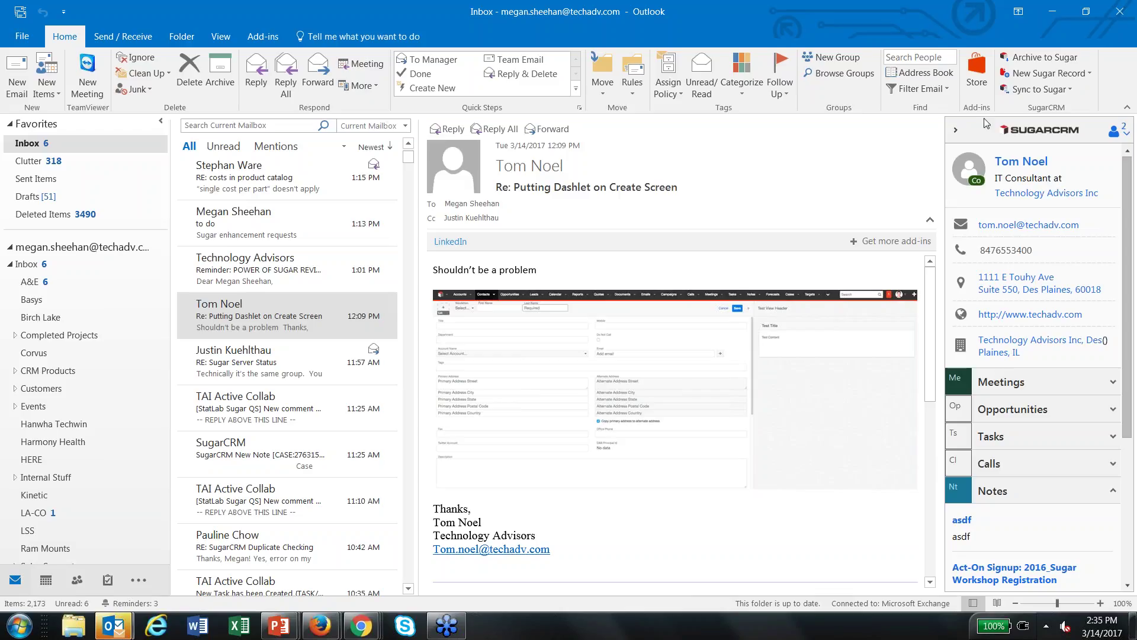
pyautogui.click(1033, 59)
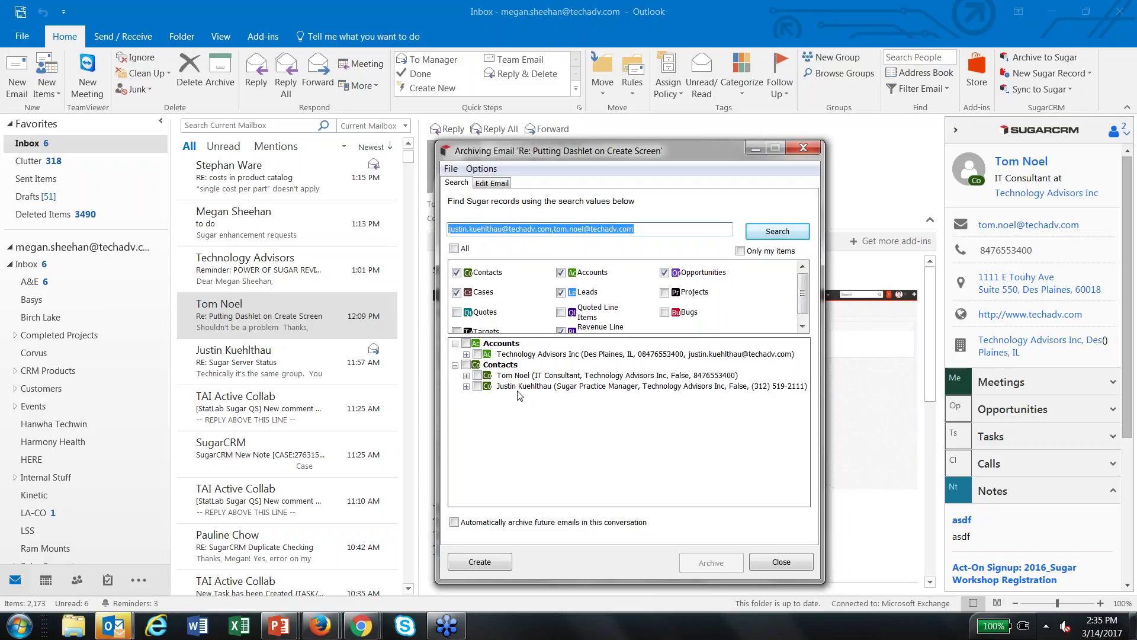
pyautogui.click(478, 375)
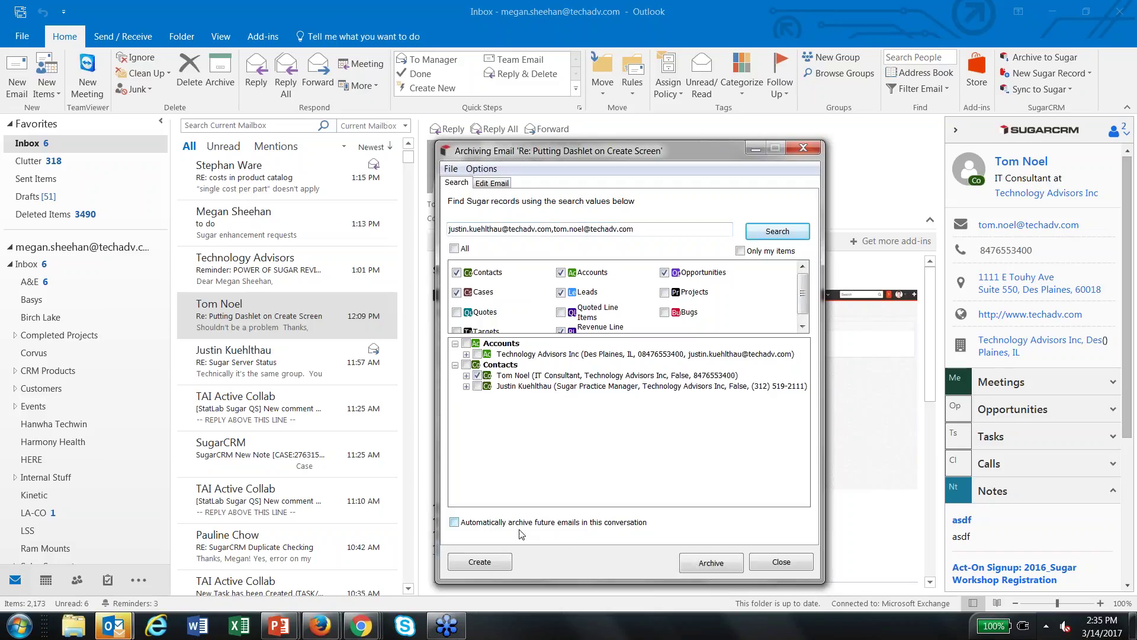
pyautogui.click(711, 563)
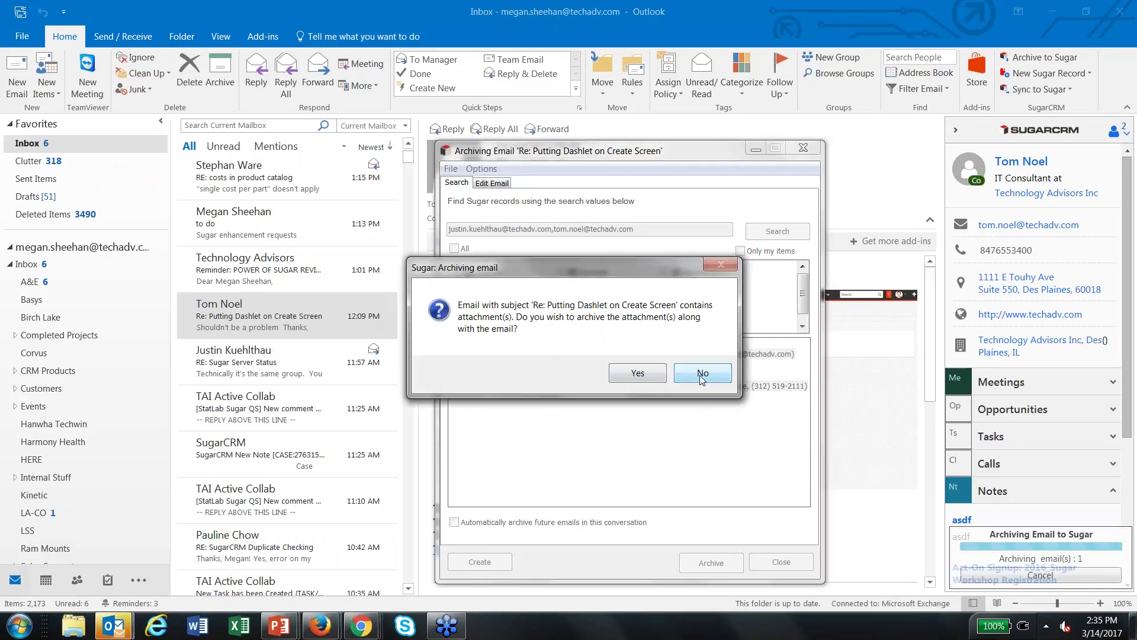
pyautogui.click(638, 374)
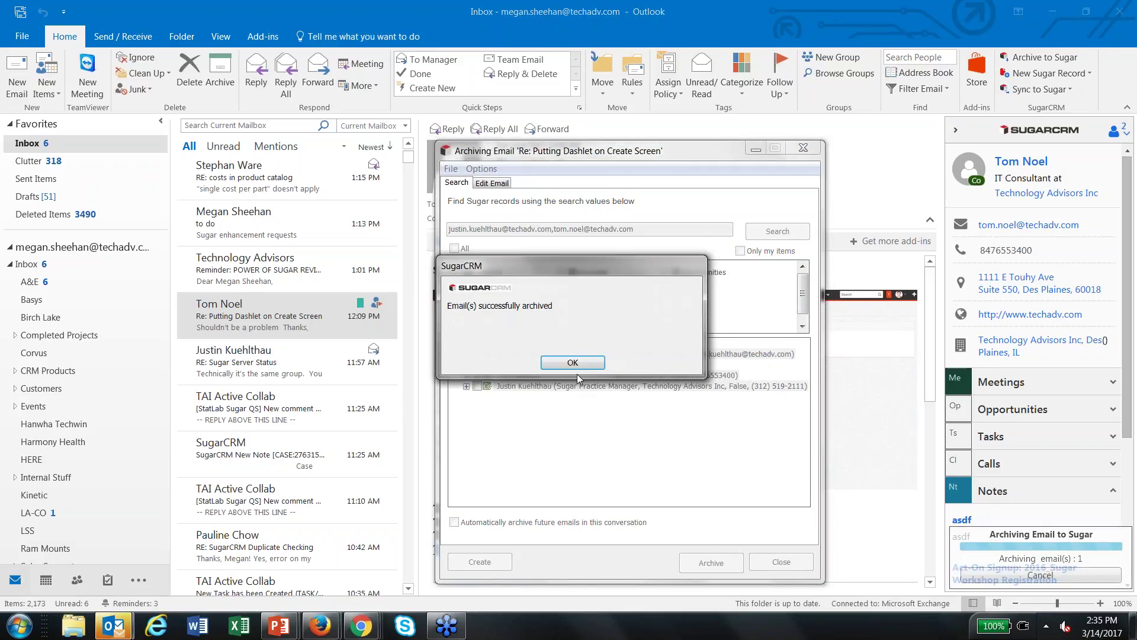
pyautogui.click(572, 363)
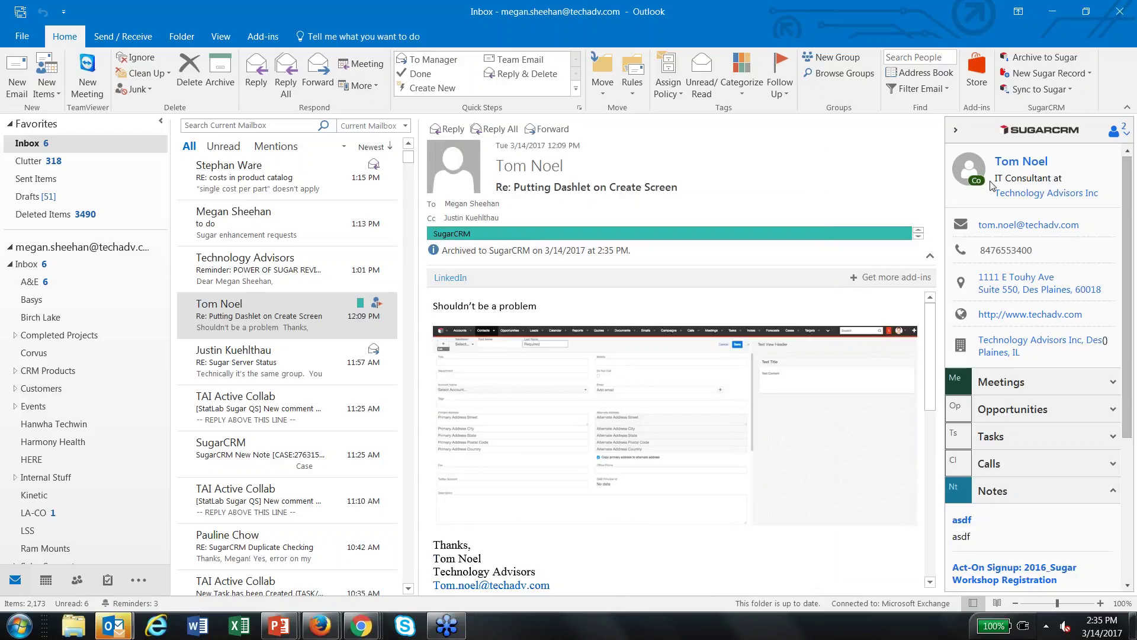
# Look over the record types that Outlook can sync to Sugar
pyautogui.click(1061, 92)
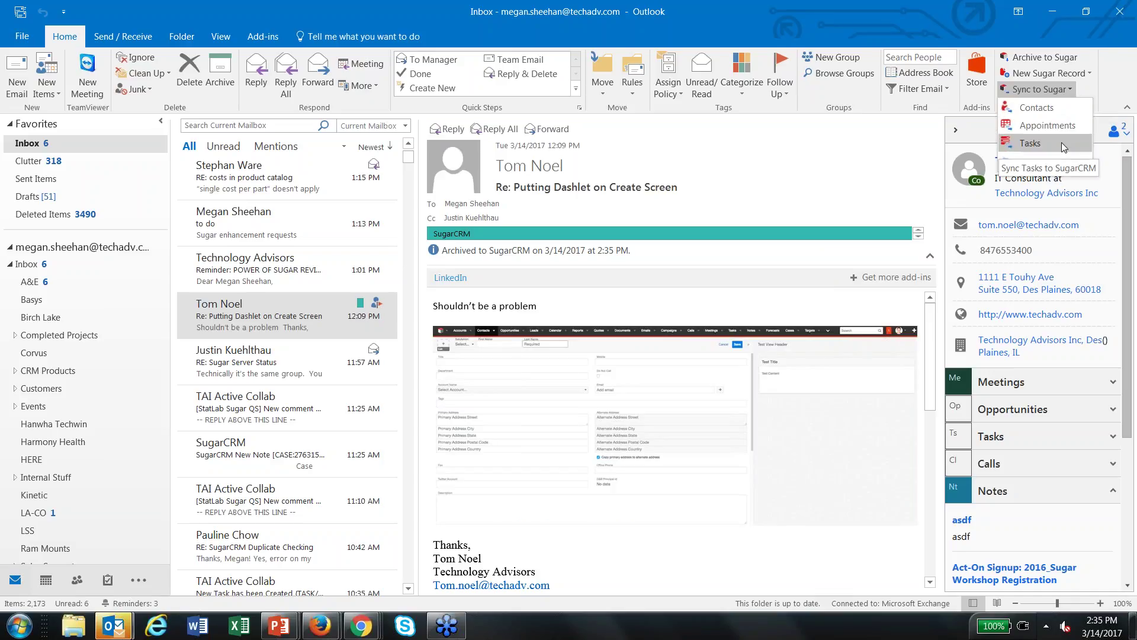
pyautogui.click(1067, 90)
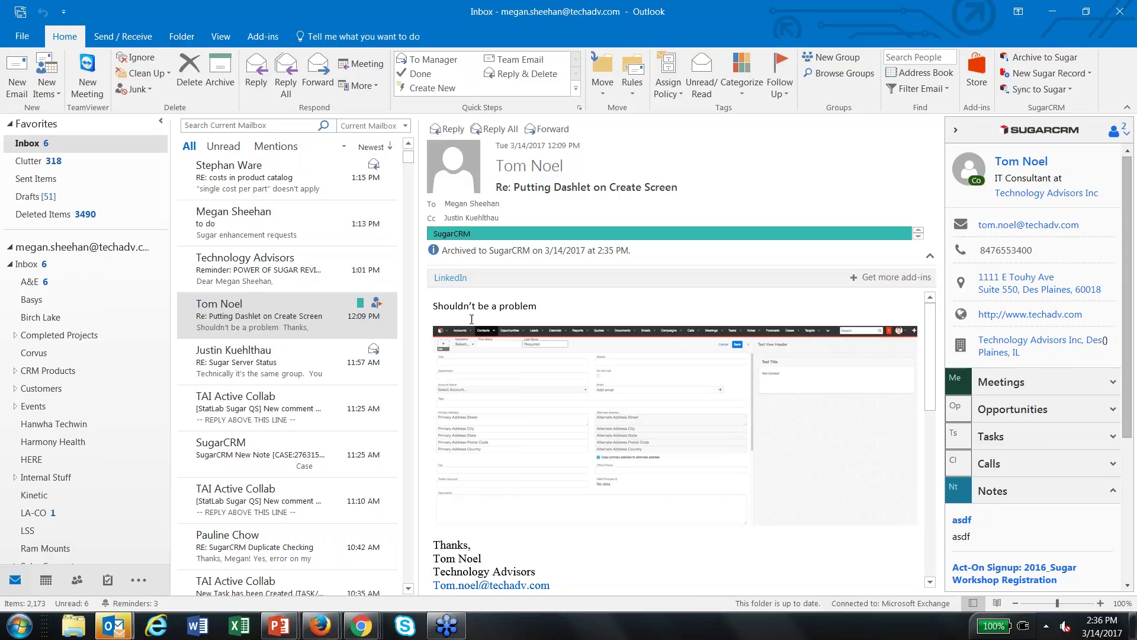
# Open the Sugar contact creation form for the sender of the StatLab price list comment email, and cancel it
pyautogui.click(290, 413)
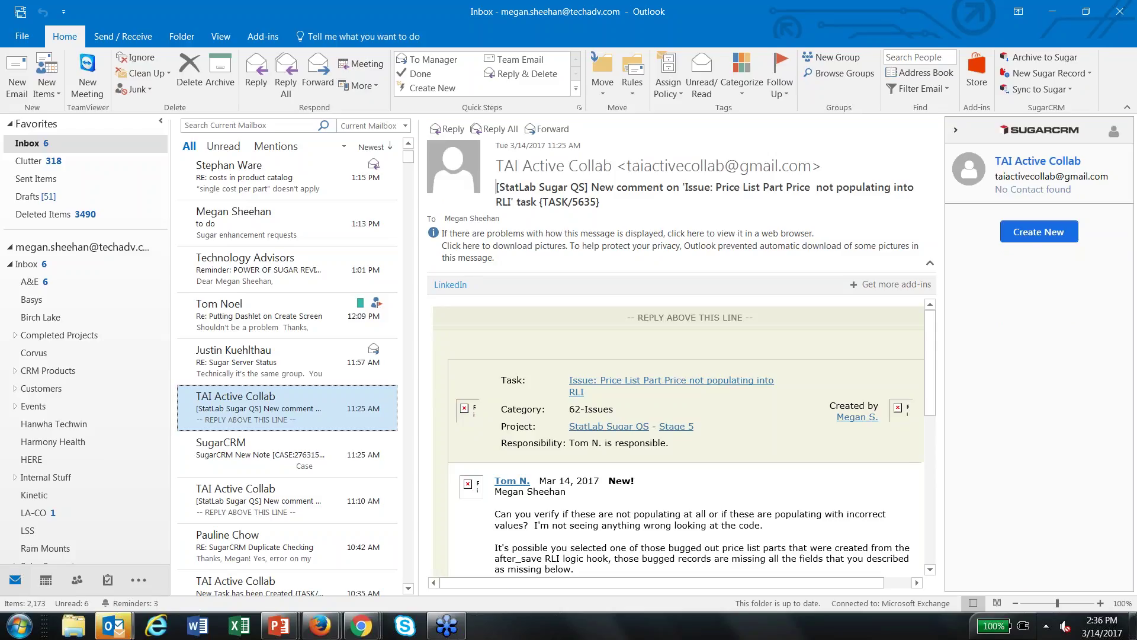
pyautogui.click(1039, 231)
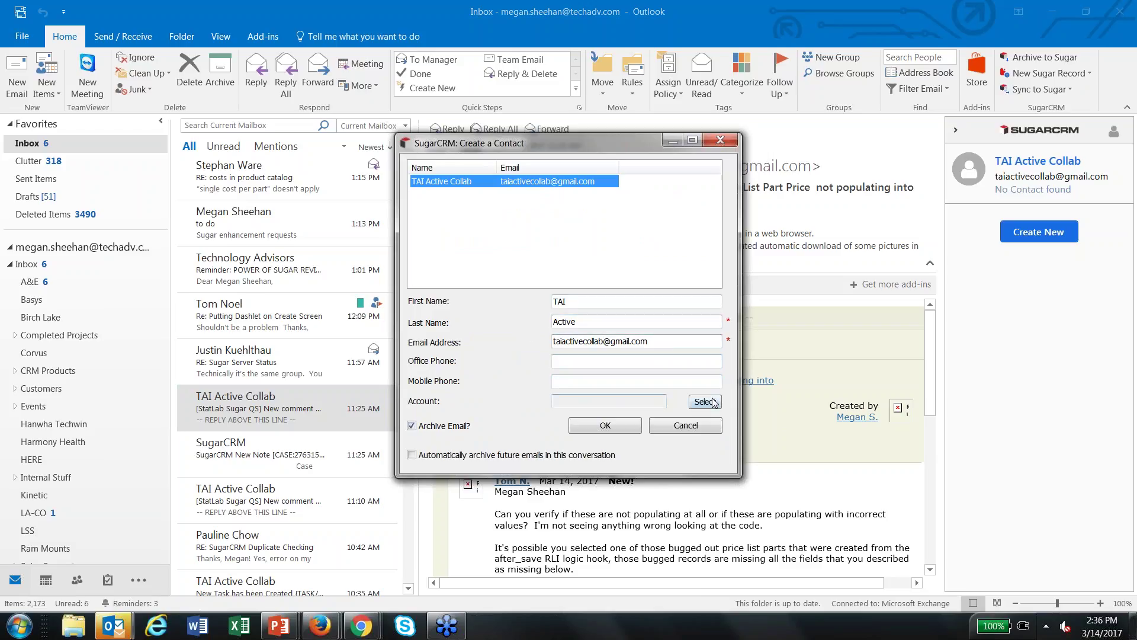
pyautogui.click(693, 425)
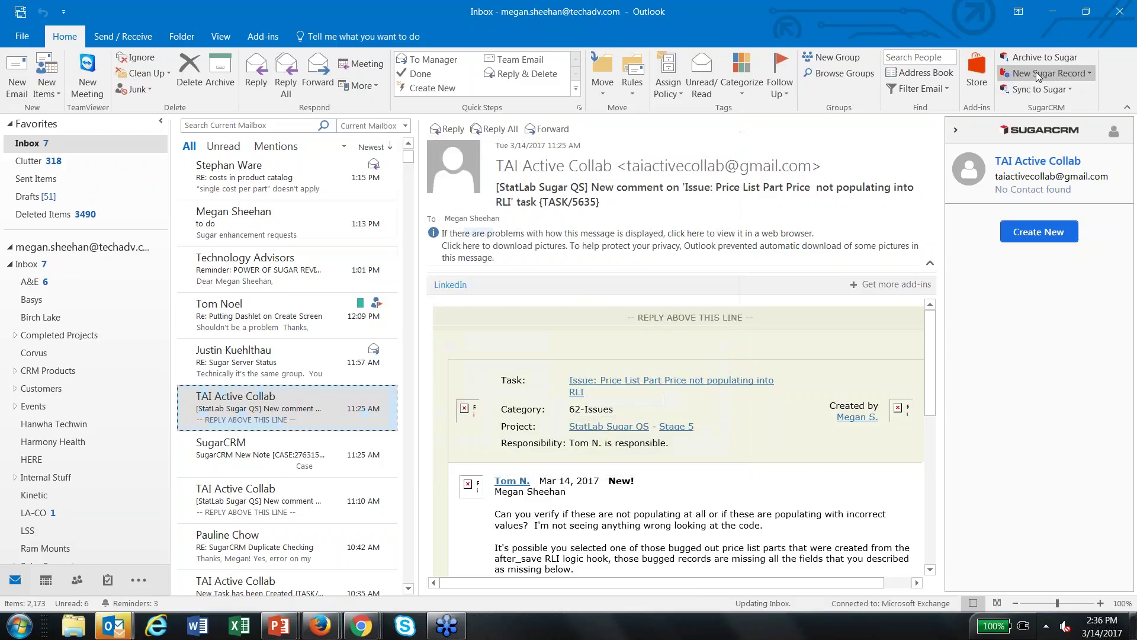
# Switch from Outlook to the Gmail inbox in Chrome and expand the Collabspot sidebar
pyautogui.click(1055, 20)
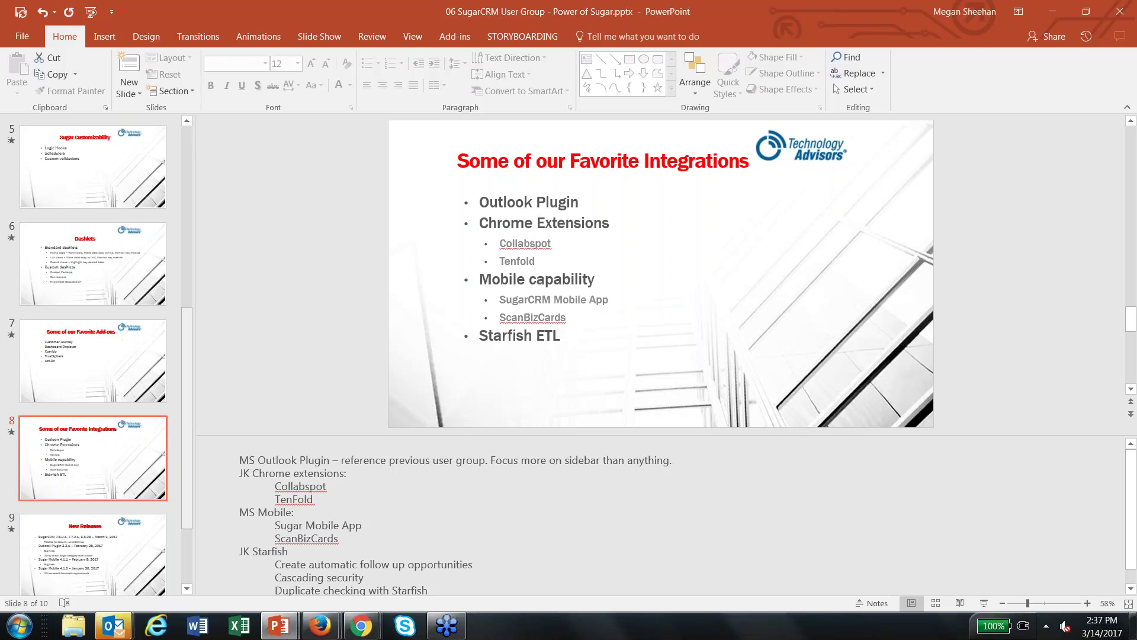
pyautogui.moveTo(366, 625)
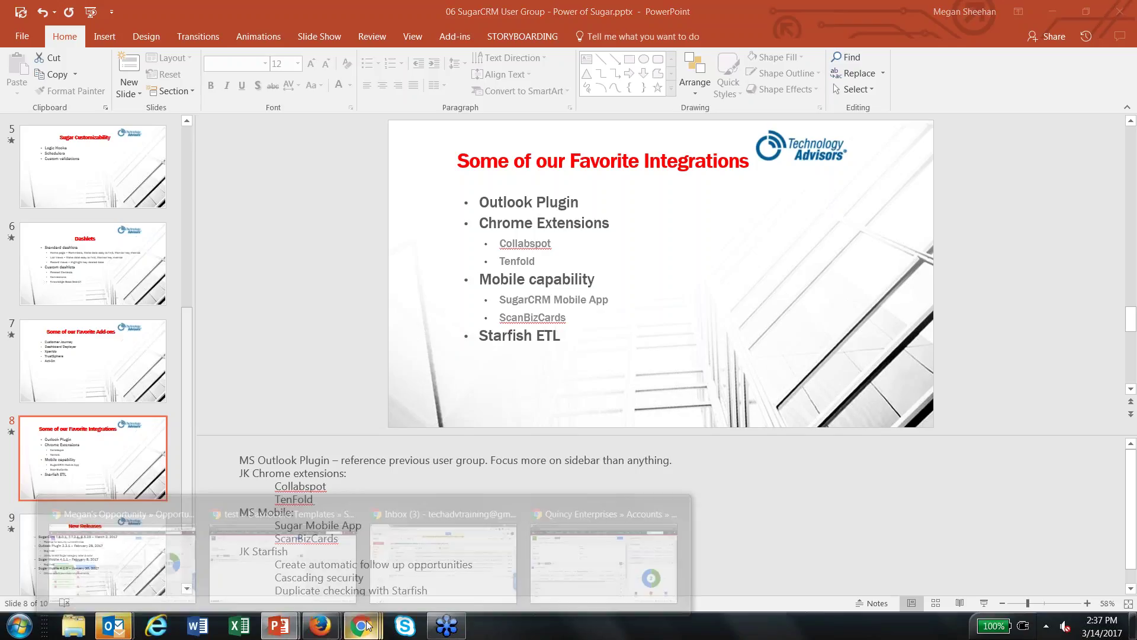
pyautogui.click(439, 554)
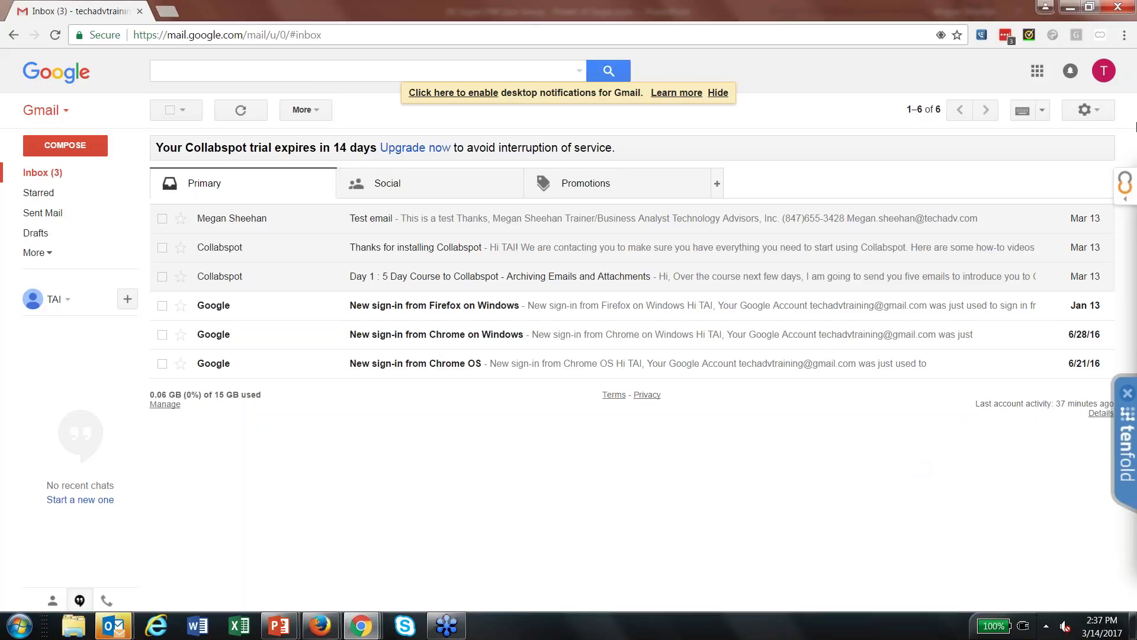
pyautogui.click(1131, 194)
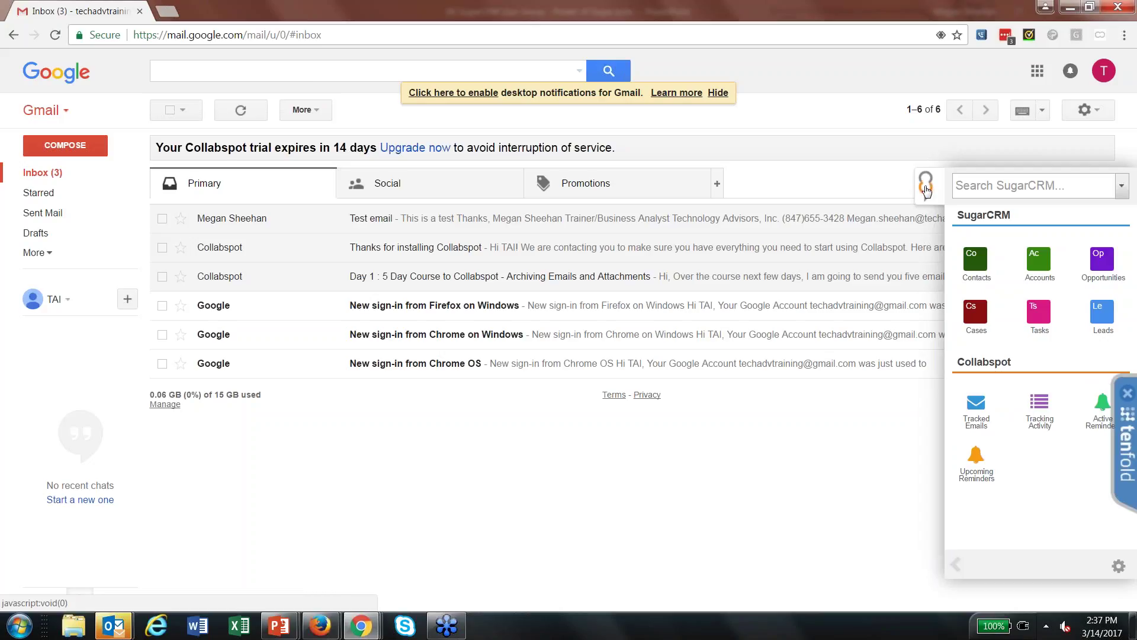
# Open the Test email and examine the sender's contact info, activities, opportunities, cases and notes in the Collabspot sidebar
pyautogui.click(472, 227)
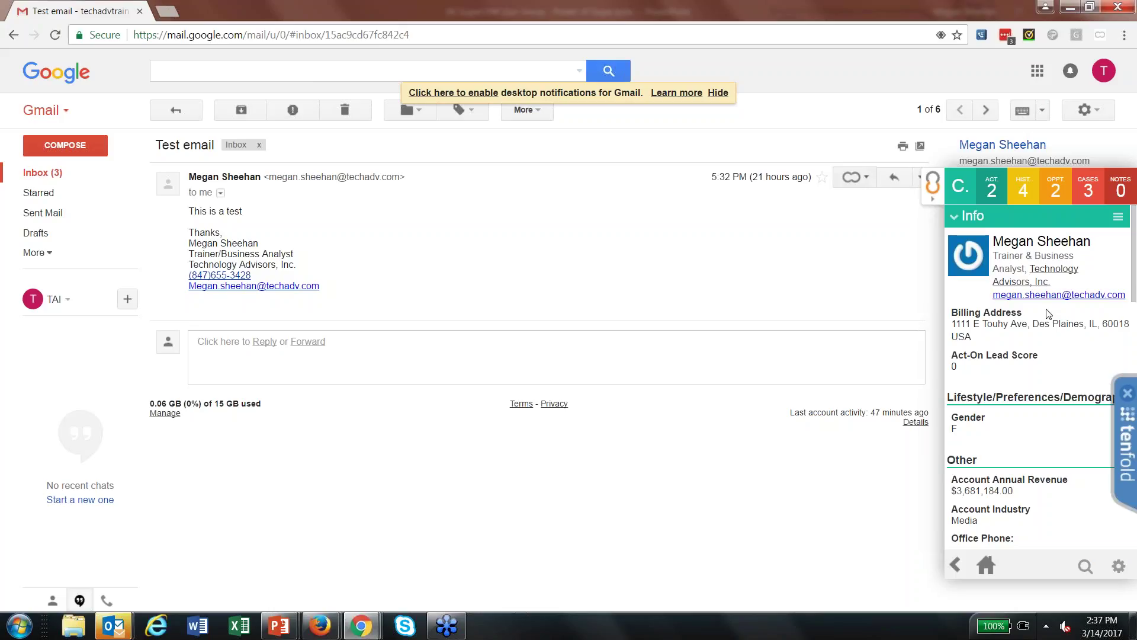
pyautogui.scroll(-10, 1047, 313)
pyautogui.moveTo(1005, 314)
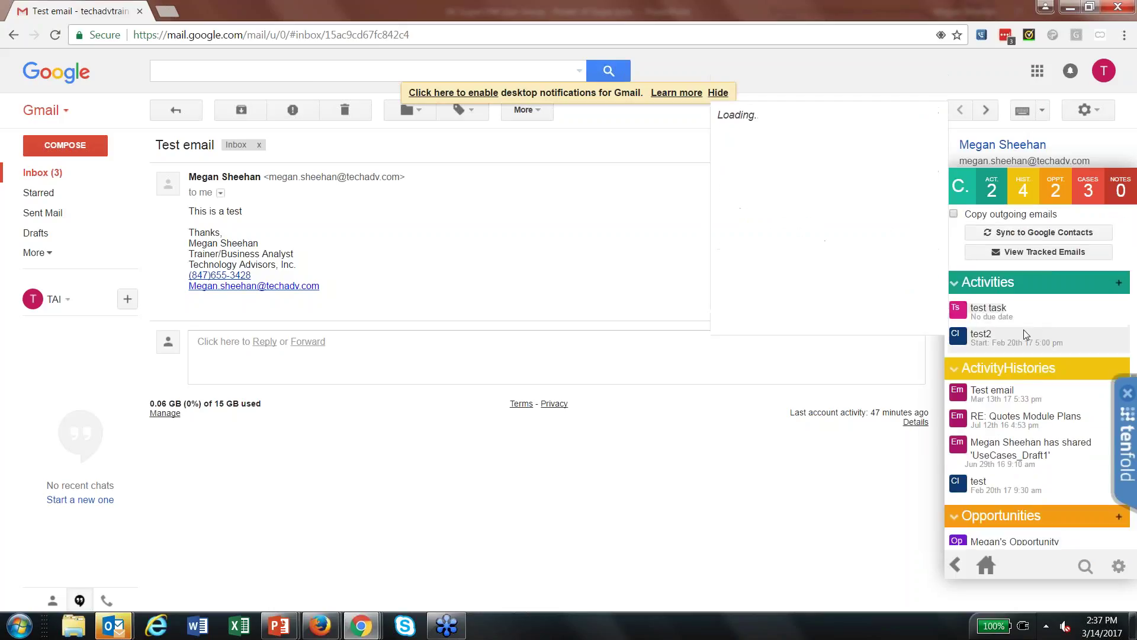
pyautogui.scroll(-2, 1024, 329)
pyautogui.scroll(-2, 1026, 334)
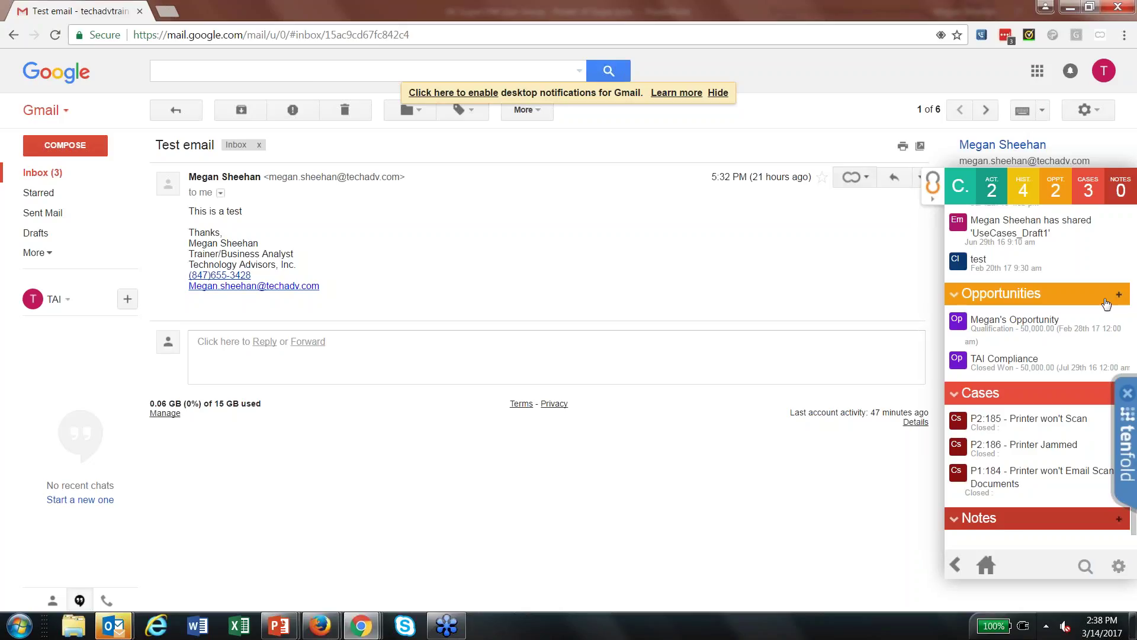
pyautogui.scroll(-1, 1104, 304)
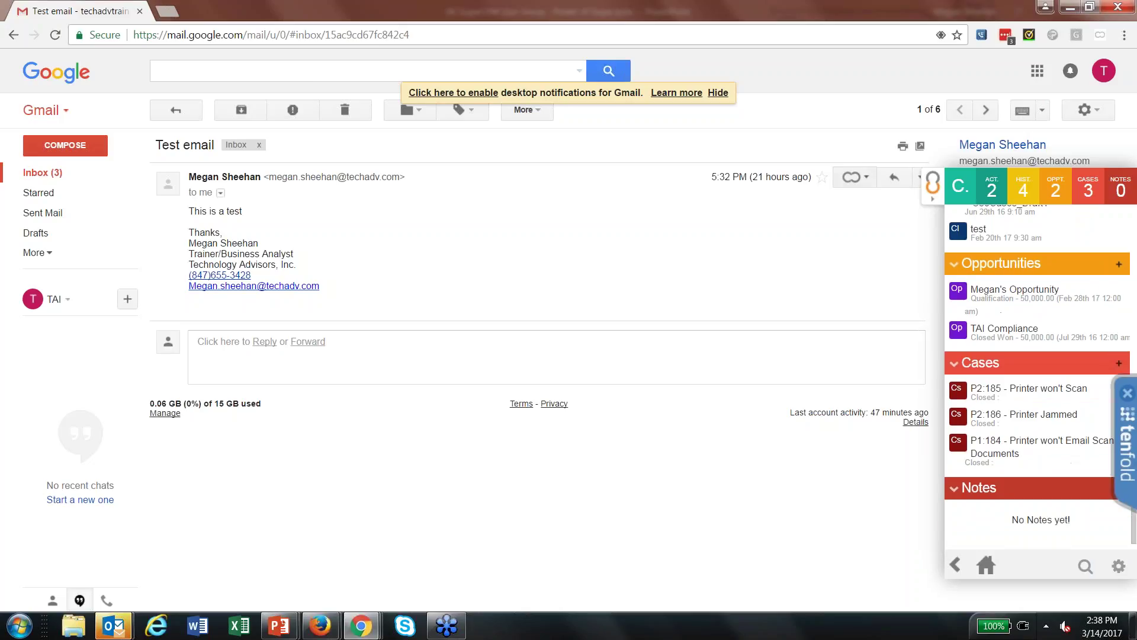
pyautogui.moveTo(1040, 294)
pyautogui.scroll(5, 1045, 302)
pyautogui.scroll(8, 1048, 307)
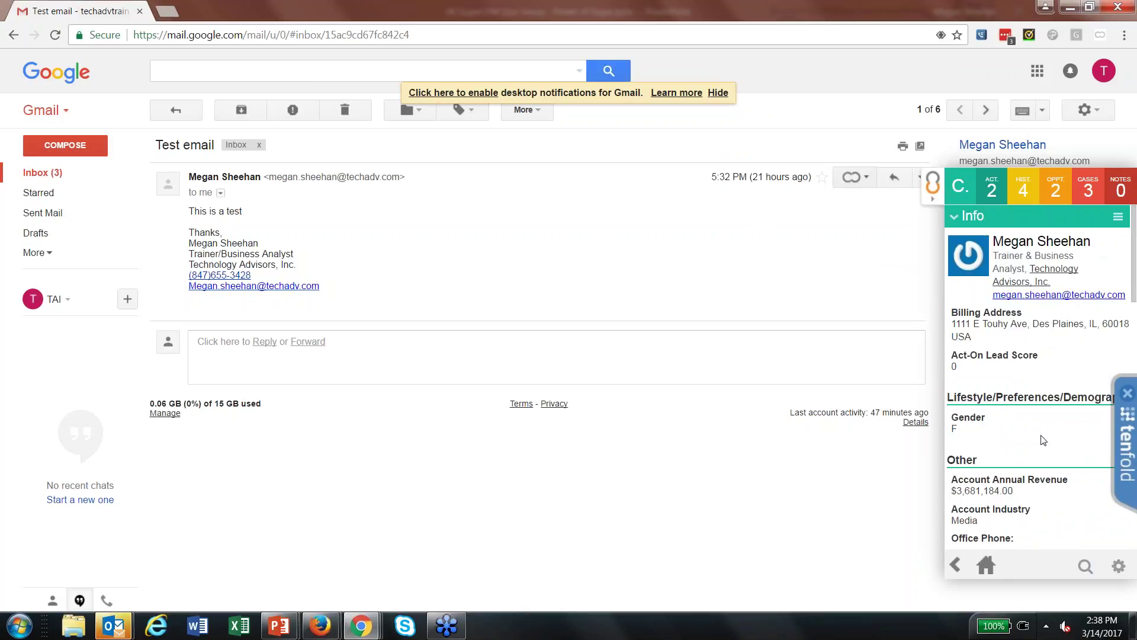
# Filter the Collabspot account list to My Accounts and open the Agregent account for viewing
pyautogui.click(988, 566)
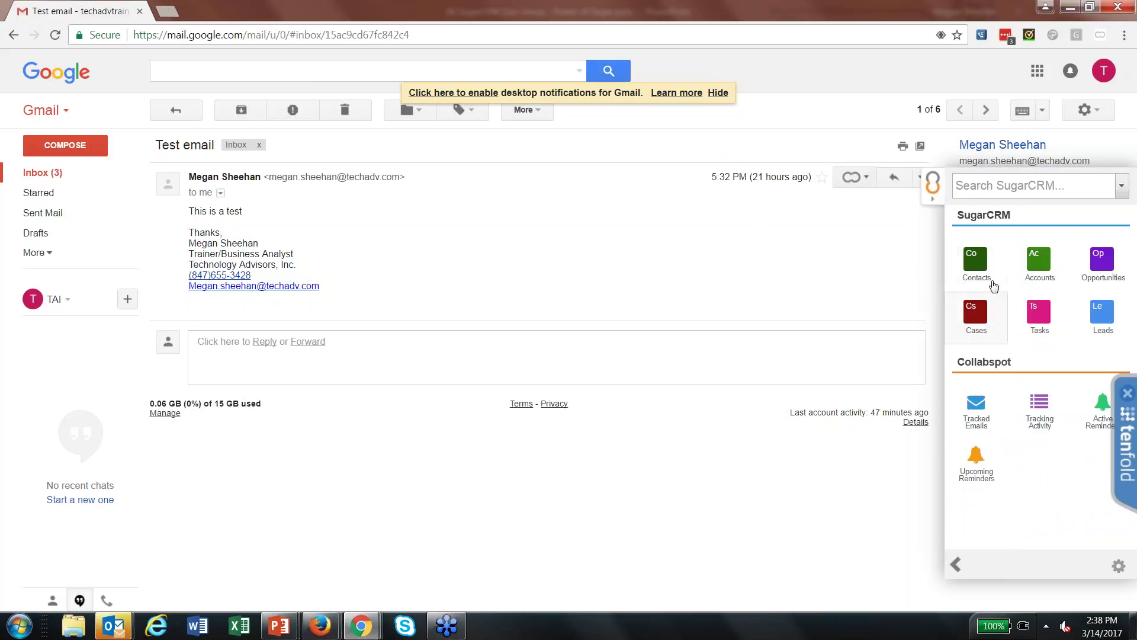
pyautogui.click(1040, 261)
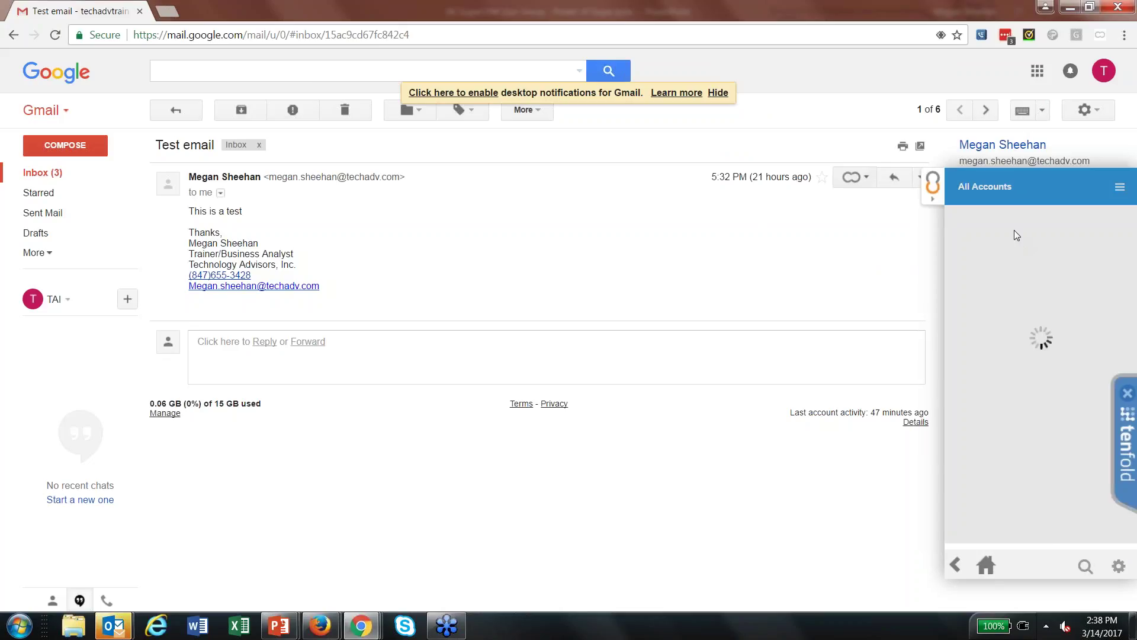
pyautogui.click(1120, 188)
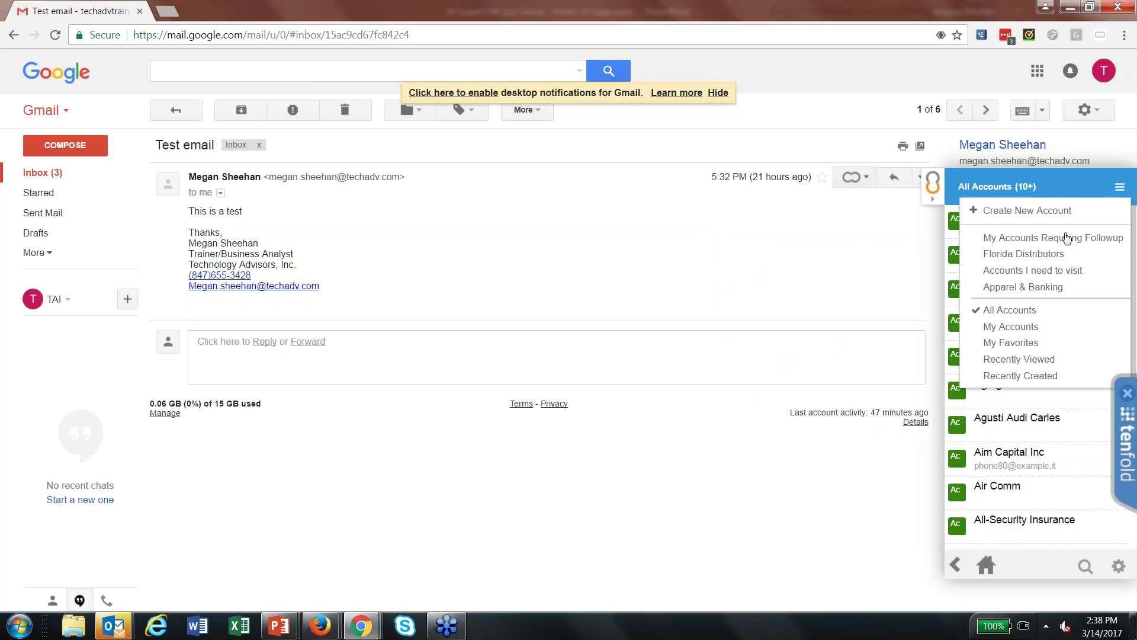
pyautogui.click(1031, 325)
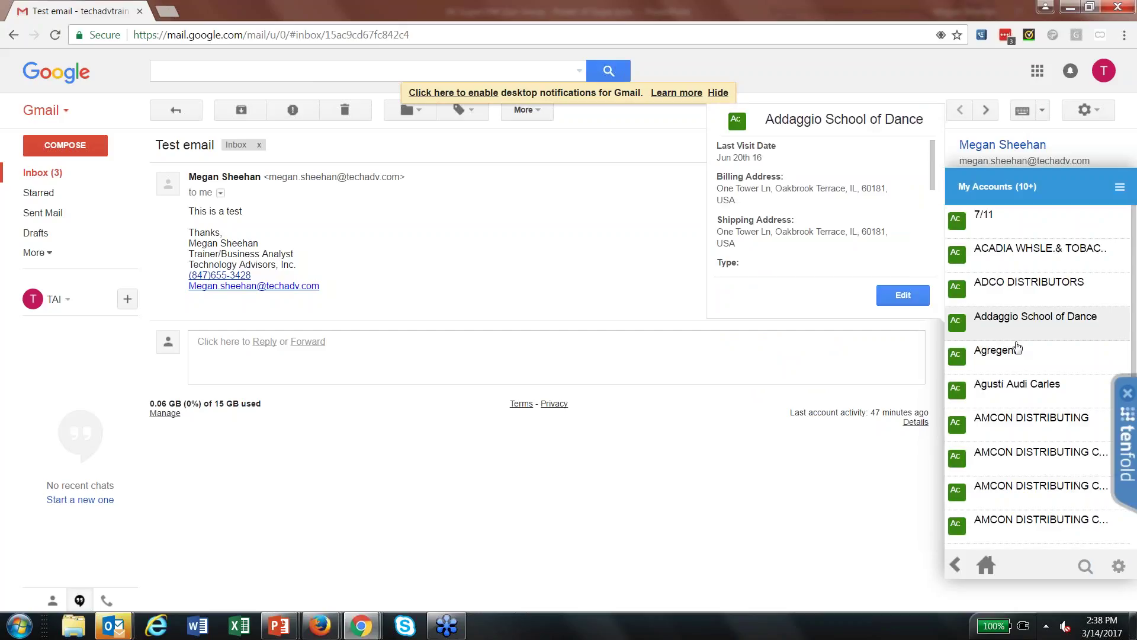
pyautogui.click(947, 346)
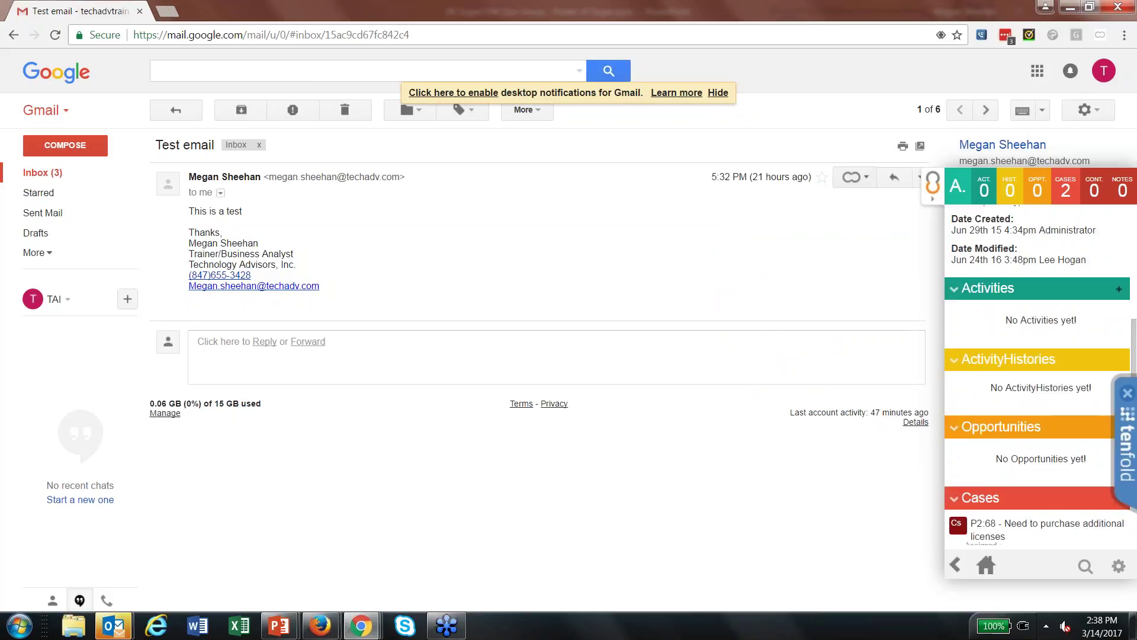
# Open the Save to SugarCRM dialog for the Test email, look over the related entries, and close it without saving
pyautogui.click(858, 176)
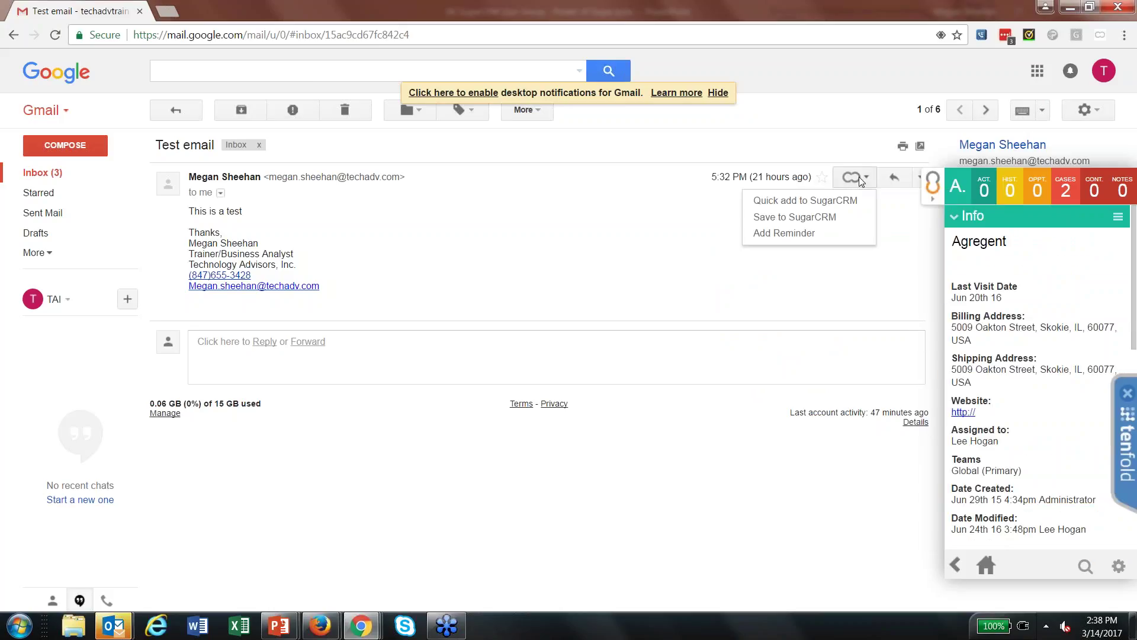
pyautogui.click(817, 223)
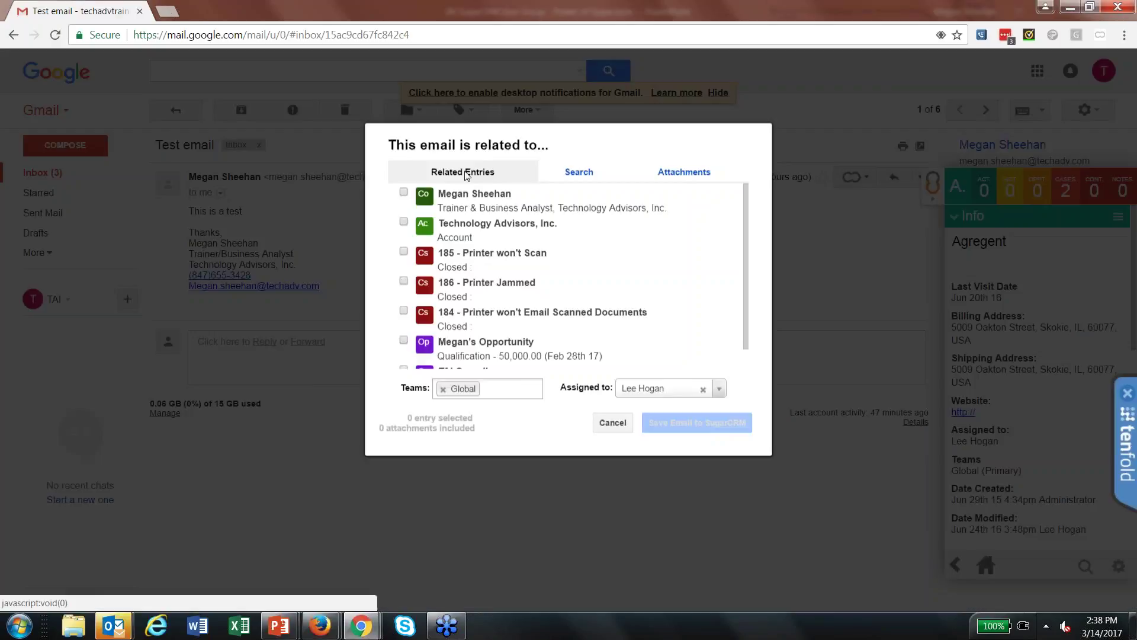
pyautogui.scroll(-1, 464, 302)
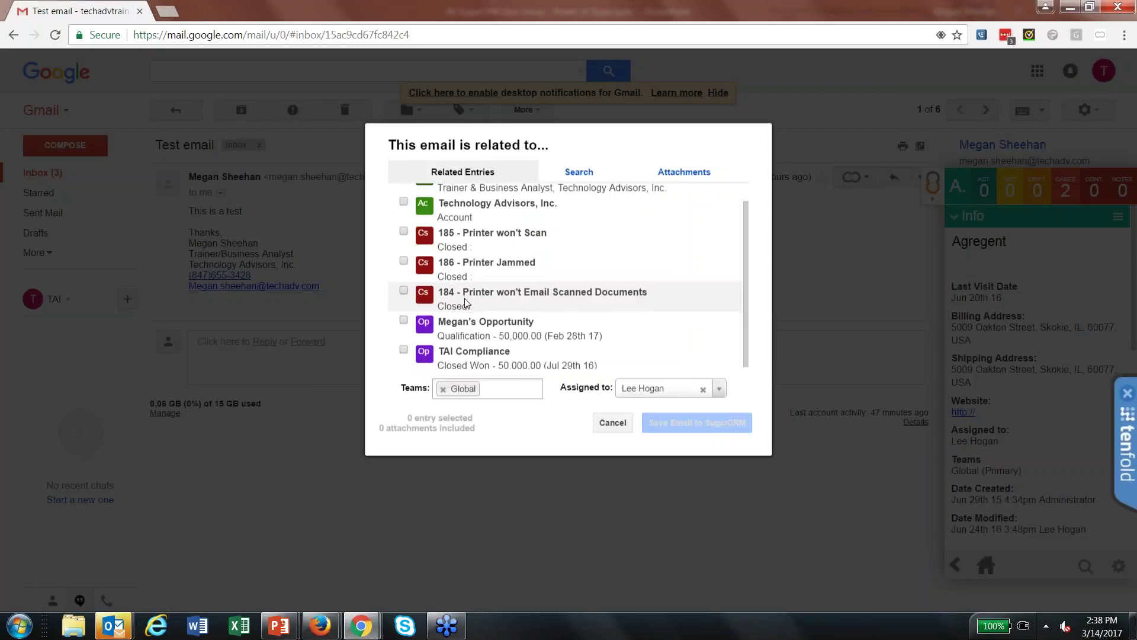
pyautogui.scroll(-1, 465, 301)
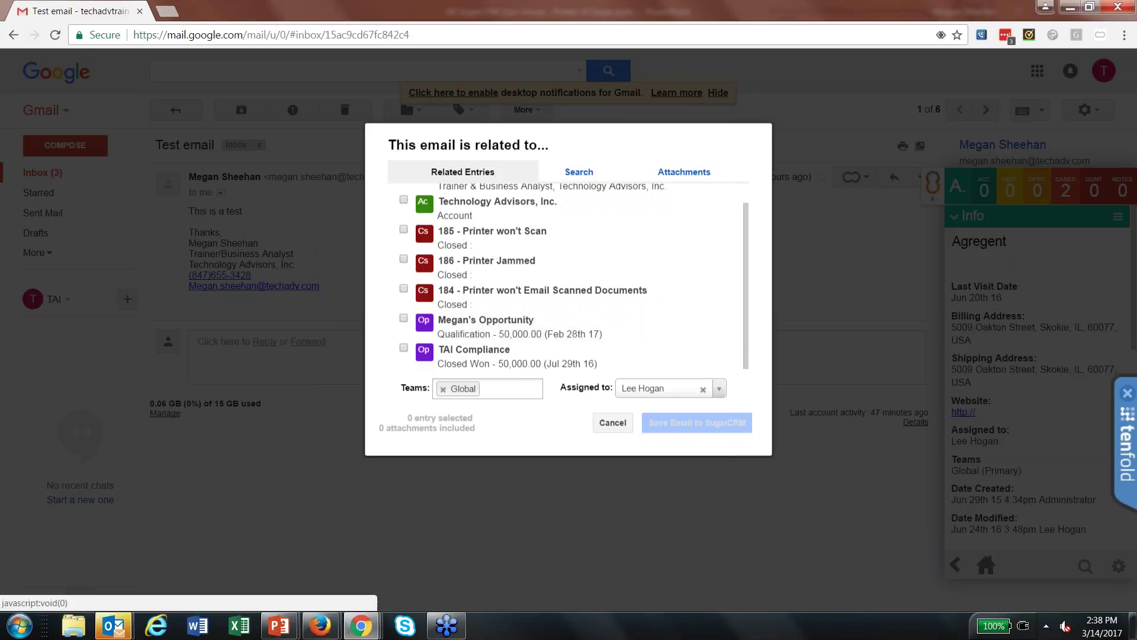
pyautogui.press('Escape')
# Start a reply to the Test email, view the available Collabspot email templates, and close them without choosing one
pyautogui.click(381, 501)
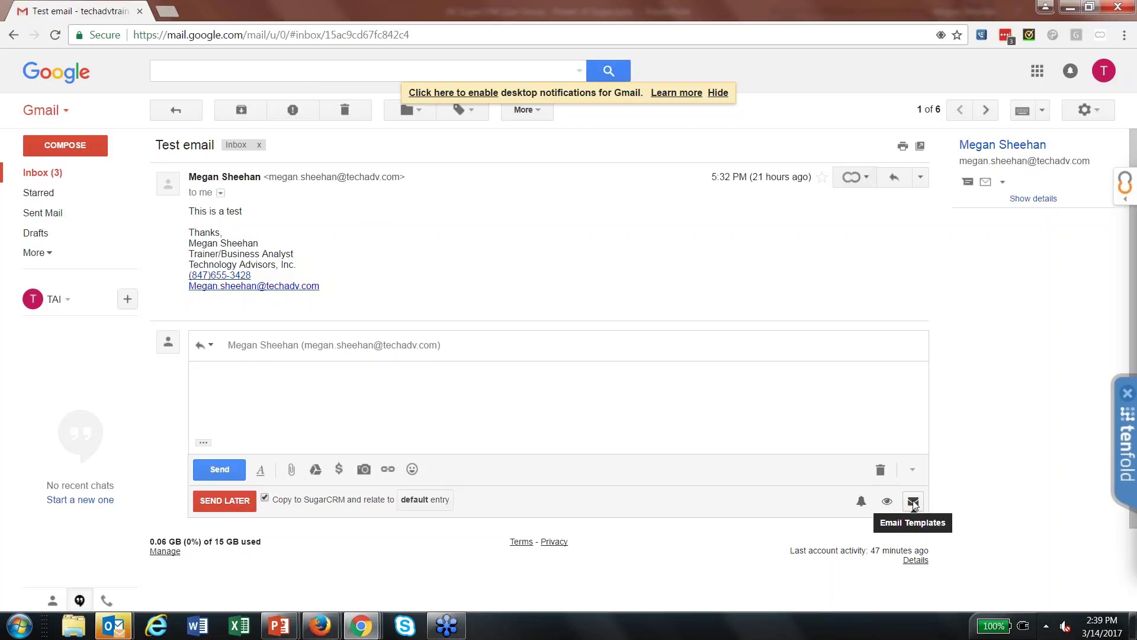
pyautogui.click(916, 504)
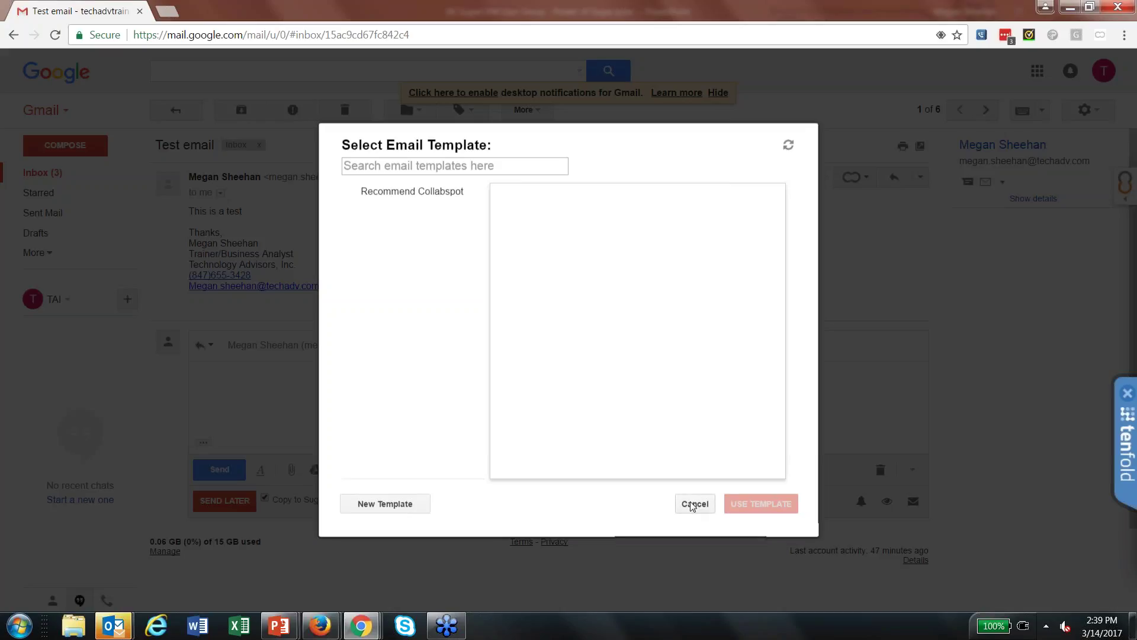
pyautogui.click(692, 505)
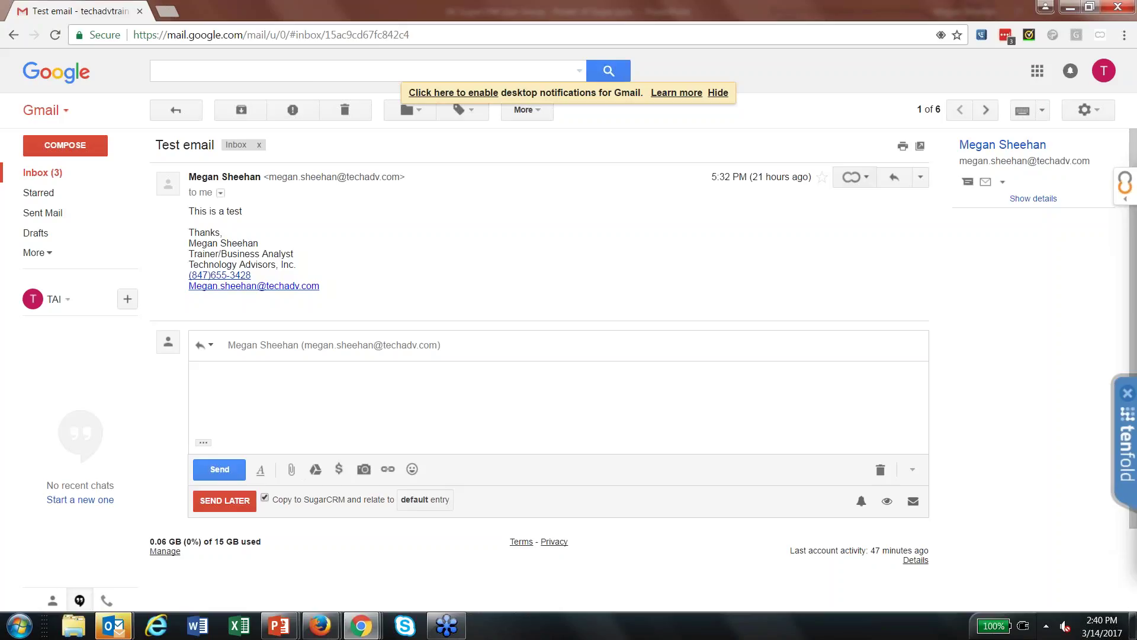
# Expand the Tenfold incoming call panel and save the call note "discussed needs. Follow up tomorrow"
pyautogui.click(1125, 456)
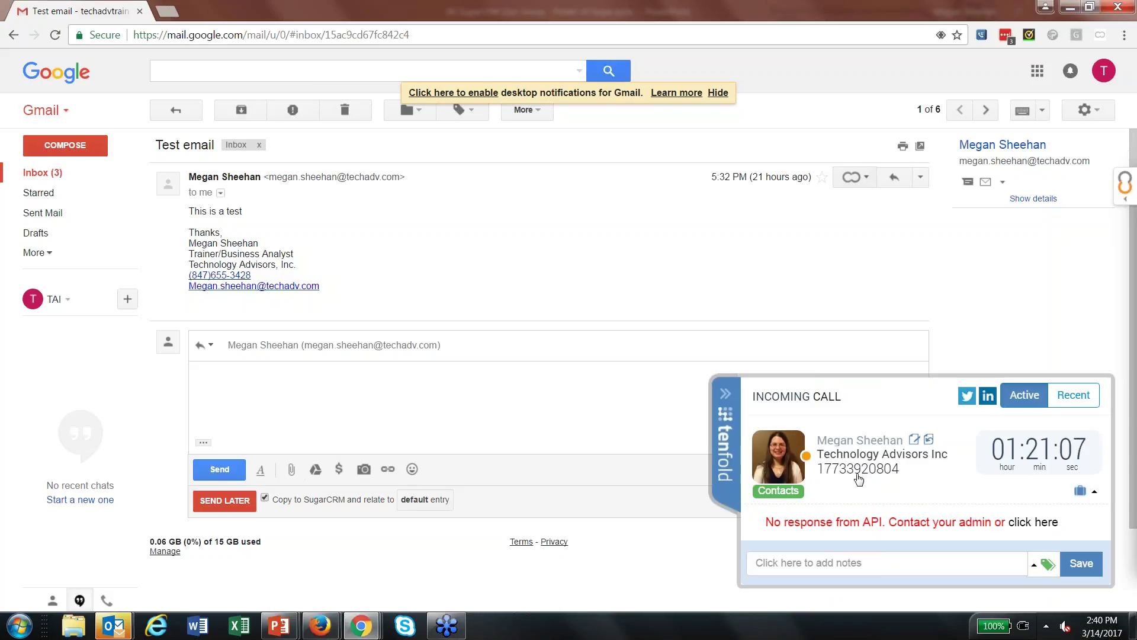
pyautogui.click(835, 565)
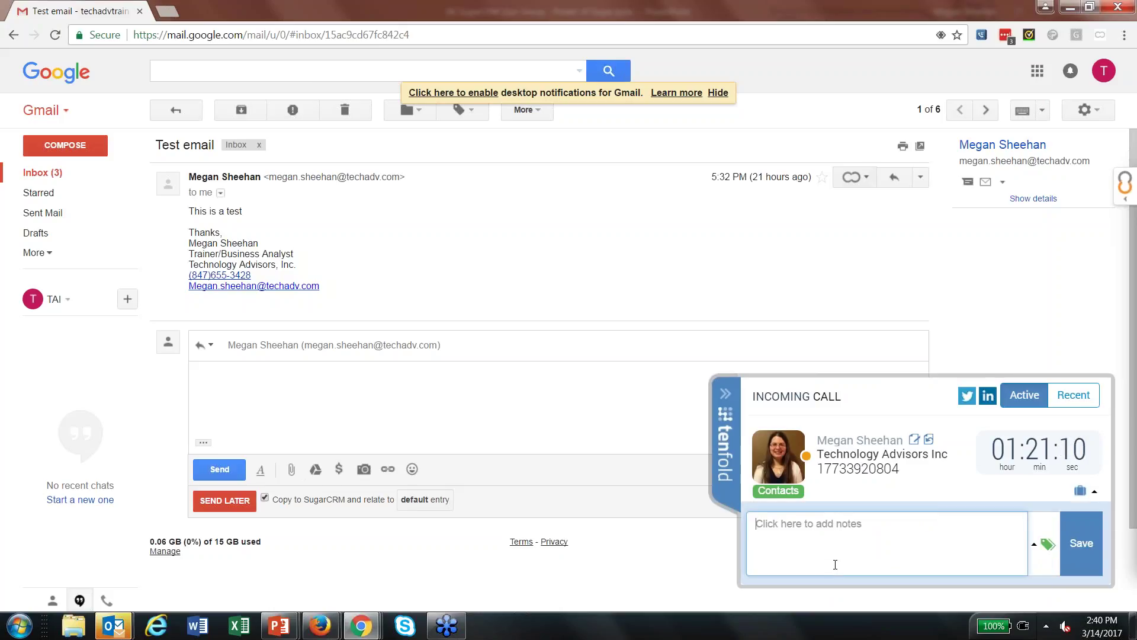
pyautogui.write('di')
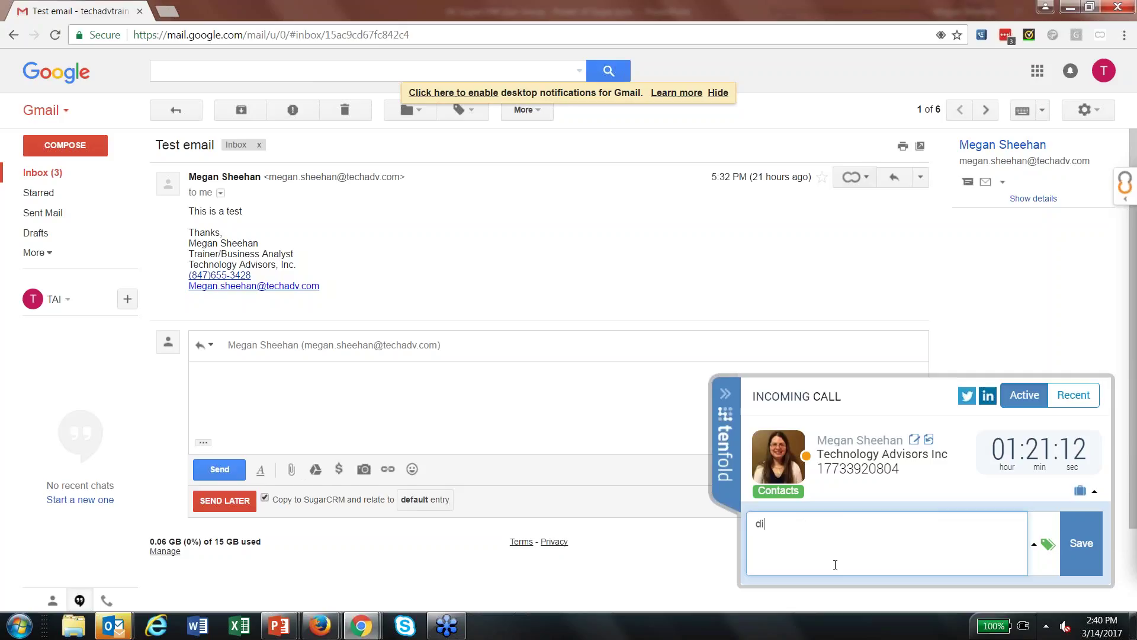
pyautogui.write('scussed needs. Foll')
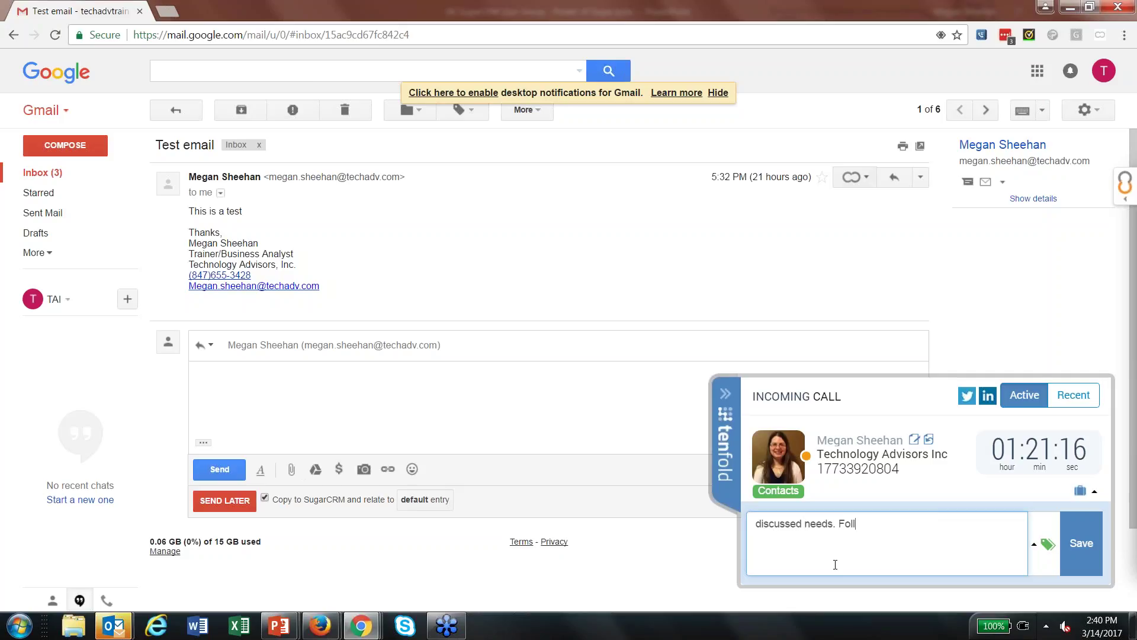
pyautogui.write('ow up tomorrow')
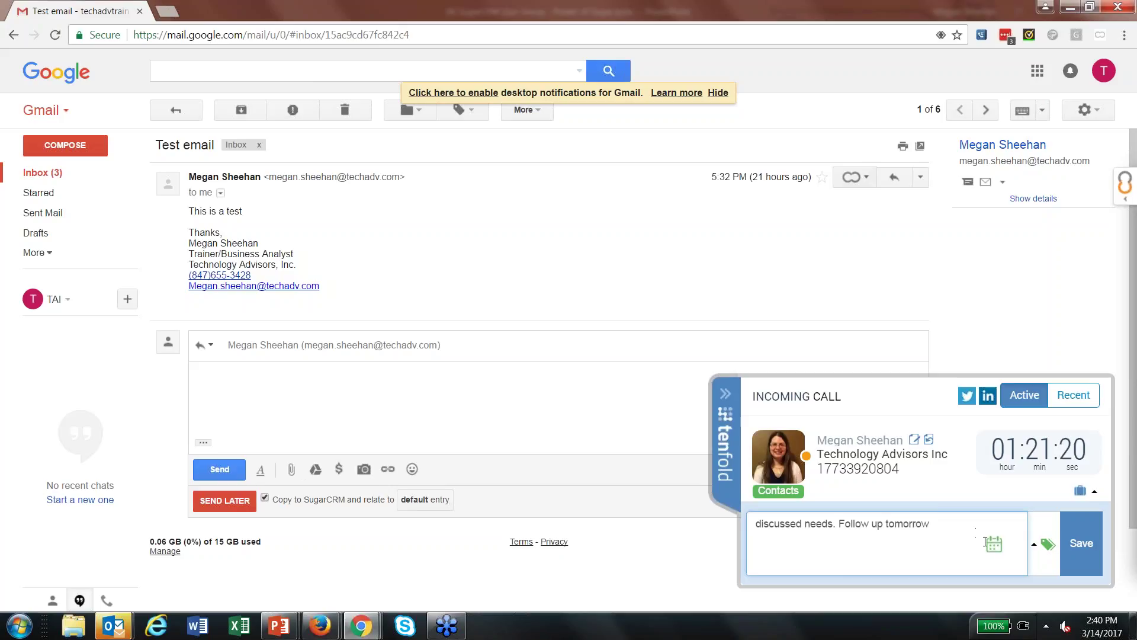
pyautogui.moveTo(995, 551)
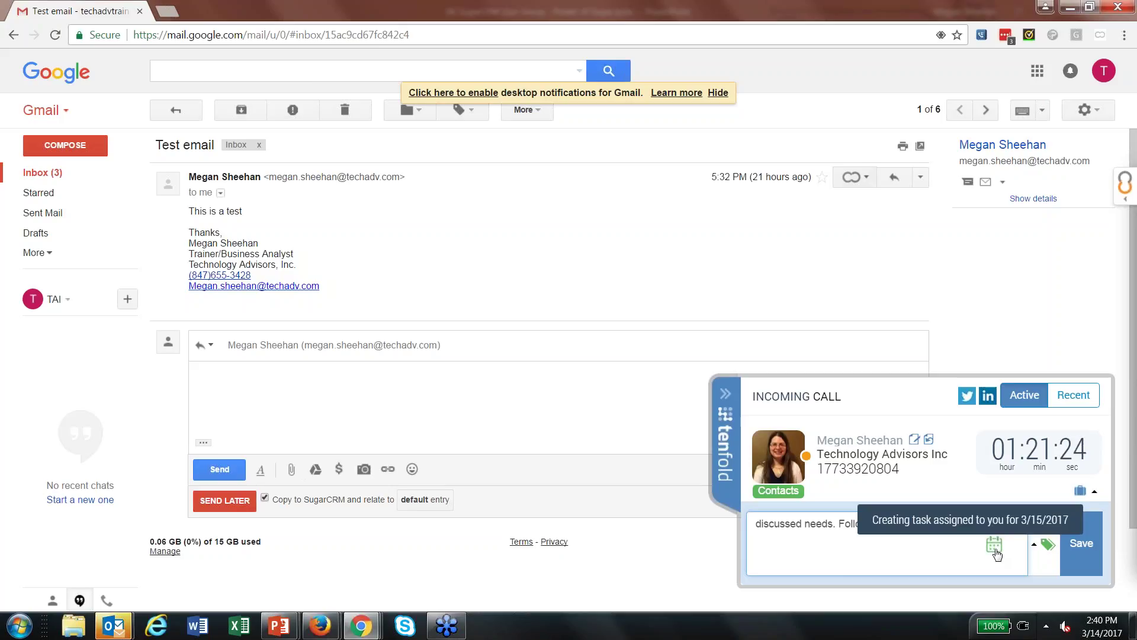
pyautogui.click(1079, 545)
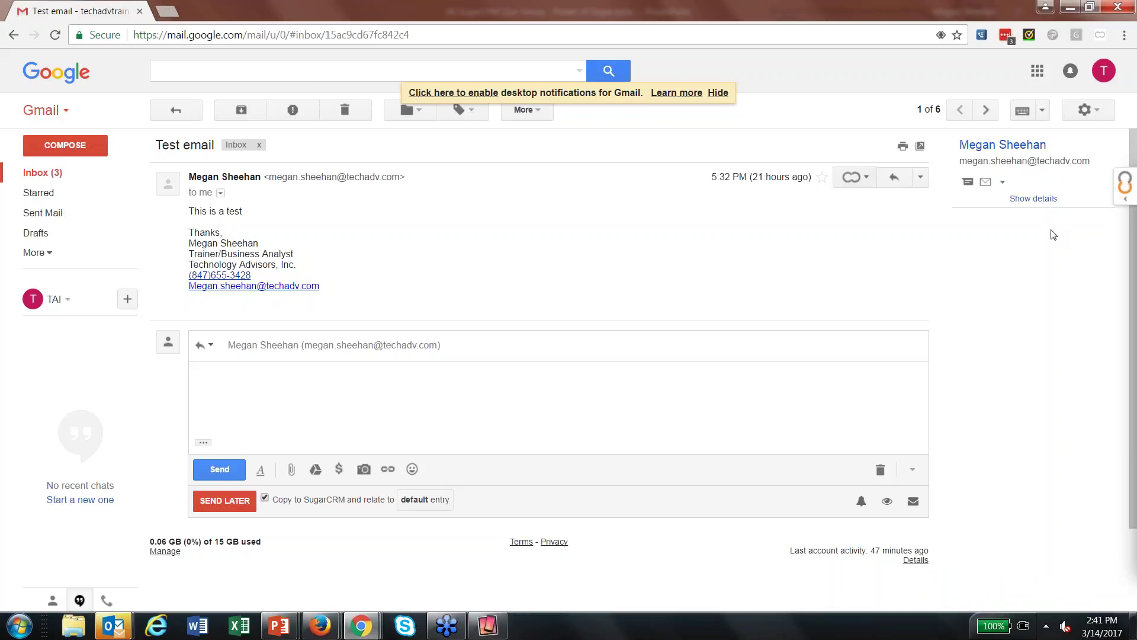
# Bring up the mirrored phone window and close it
pyautogui.click(486, 627)
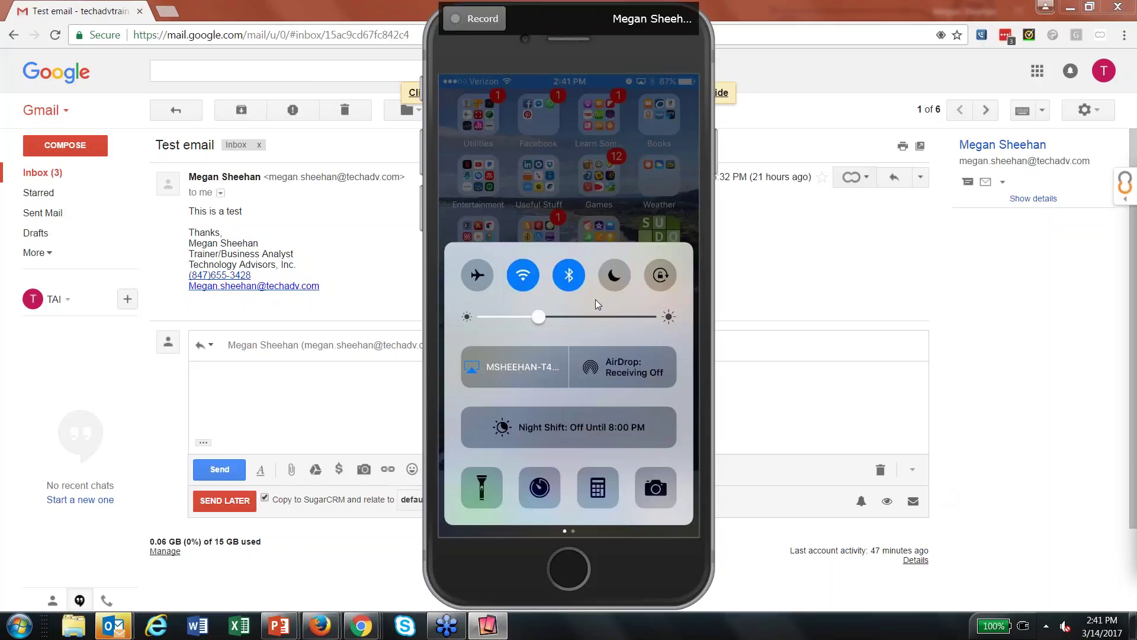
pyautogui.hotkey('alt', 'F4')
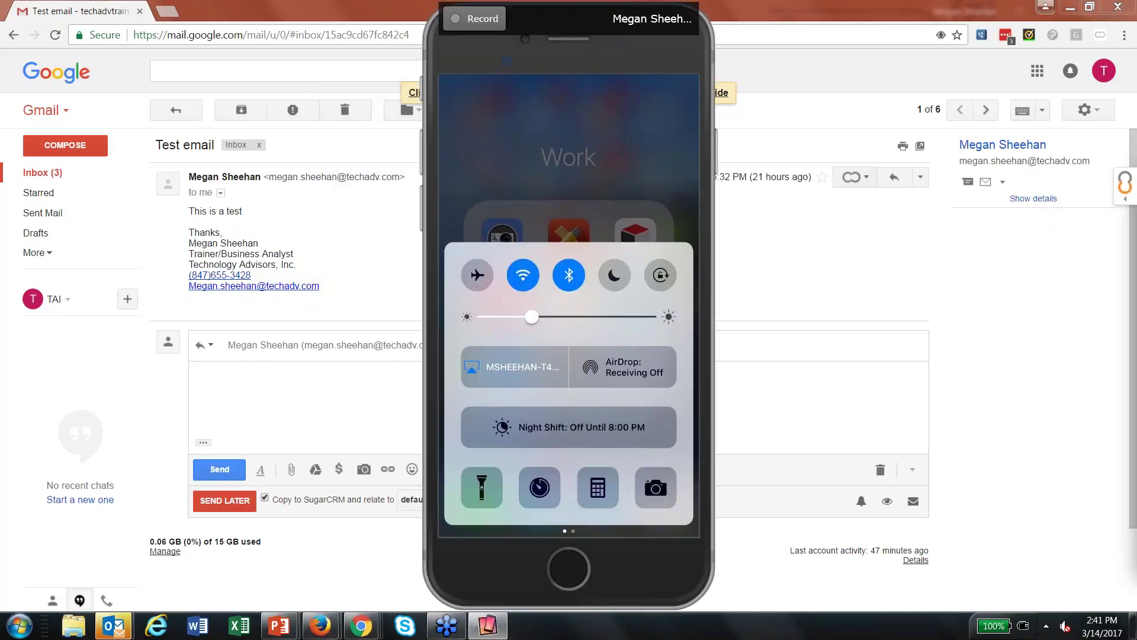
pyautogui.rightClick(489, 635)
pyautogui.click(450, 616)
# Quit the Reflector 2 screen-mirroring program running in the background
pyautogui.click(1046, 625)
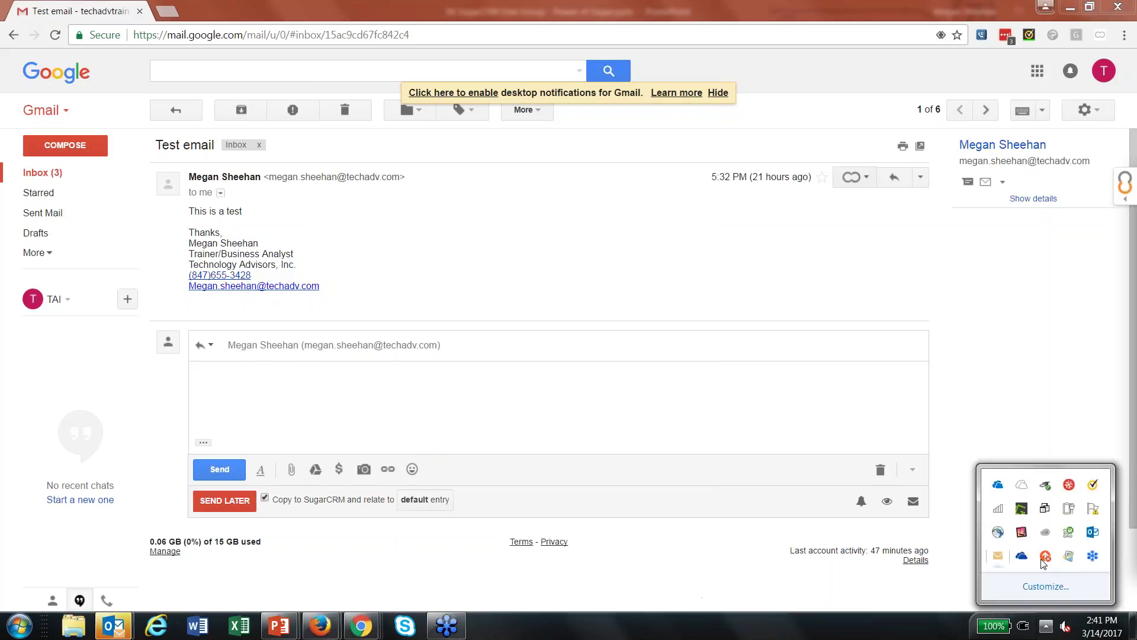
pyautogui.click(1023, 533)
pyautogui.click(1114, 587)
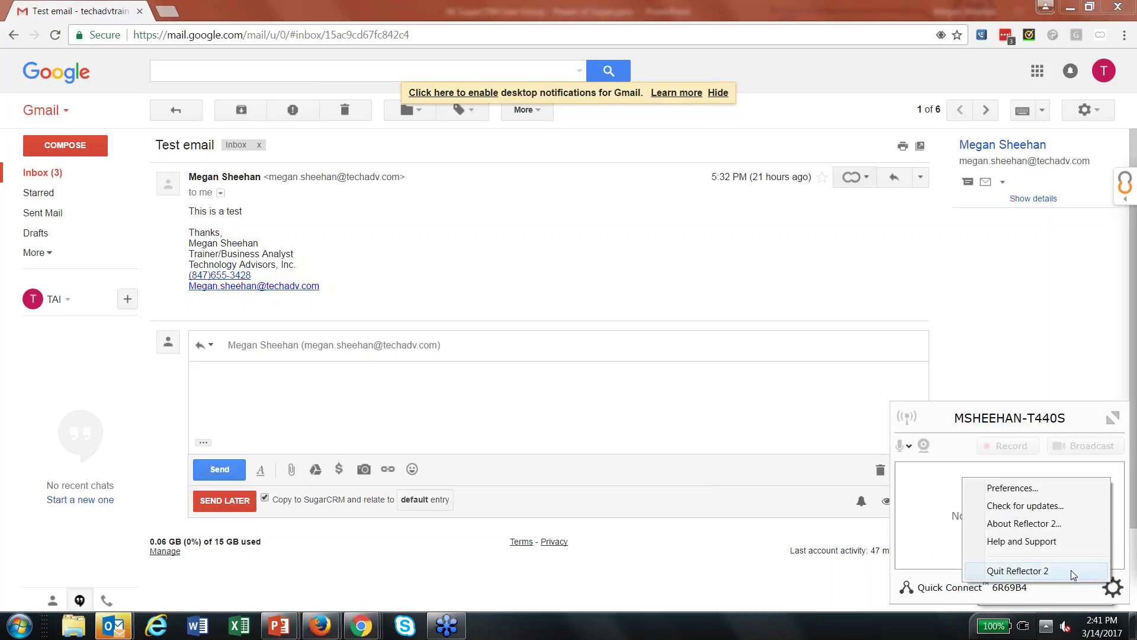
pyautogui.click(1053, 573)
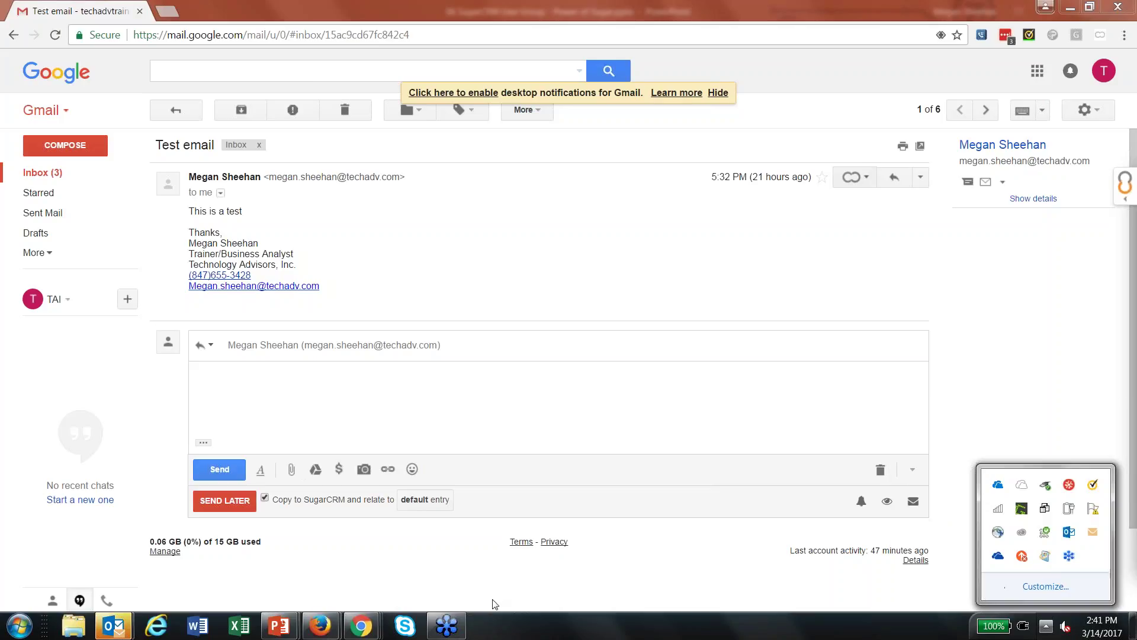
# Restart Reflector 2 and dismiss its software update offer without installing
pyautogui.click(18, 624)
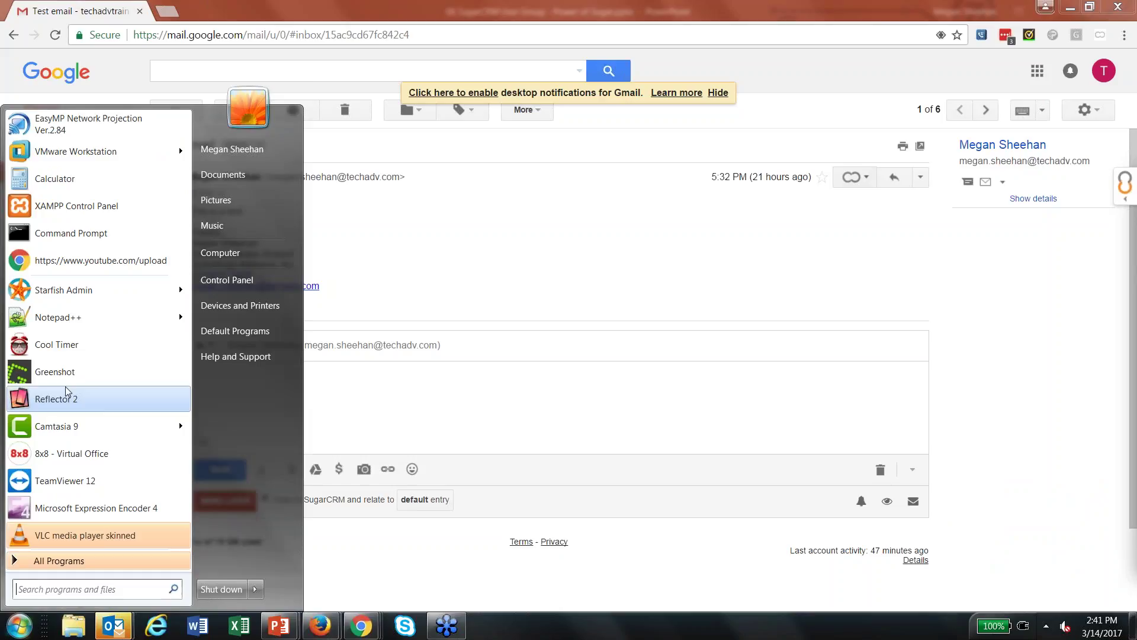
pyautogui.click(631, 420)
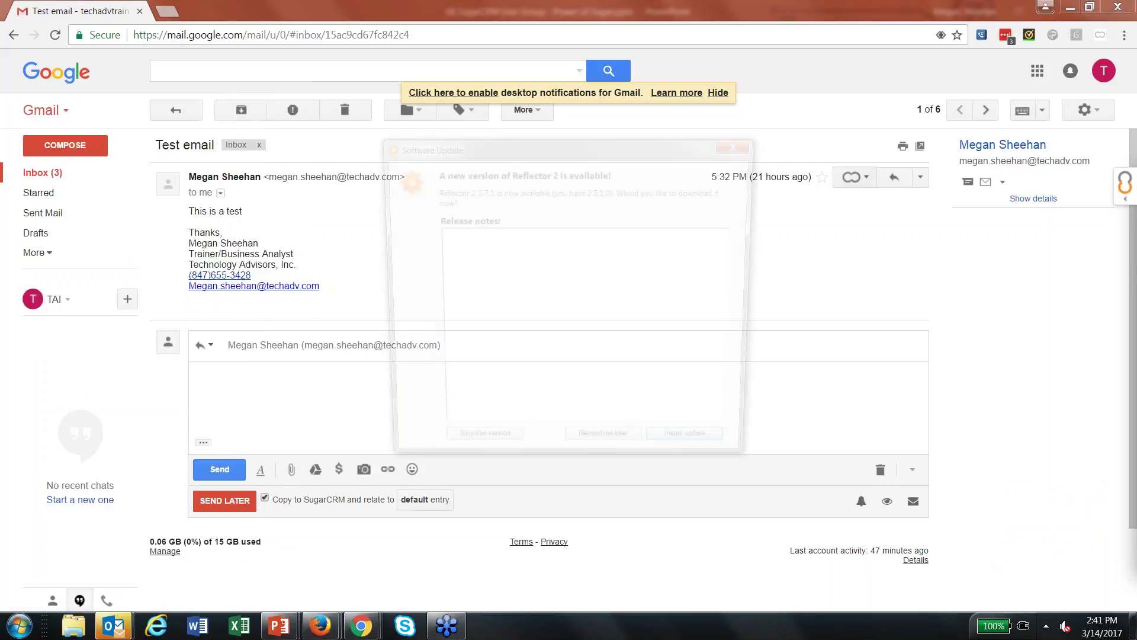
pyautogui.click(618, 454)
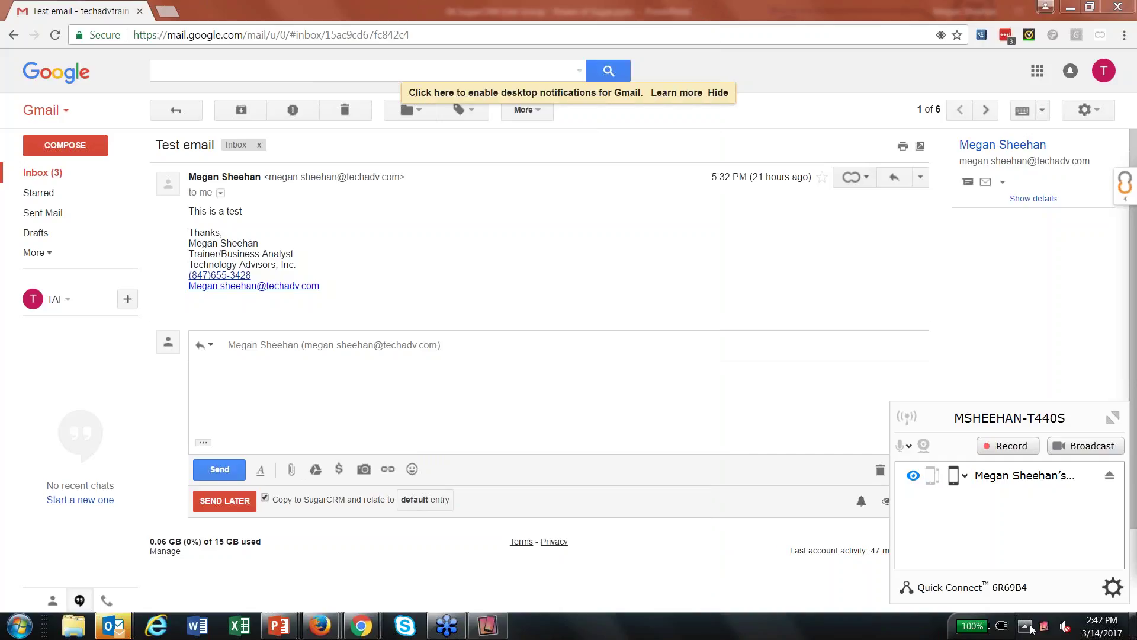
# Switch to the "06 SugarCRM User Group - Power of Sugar" presentation in PowerPoint
pyautogui.click(279, 625)
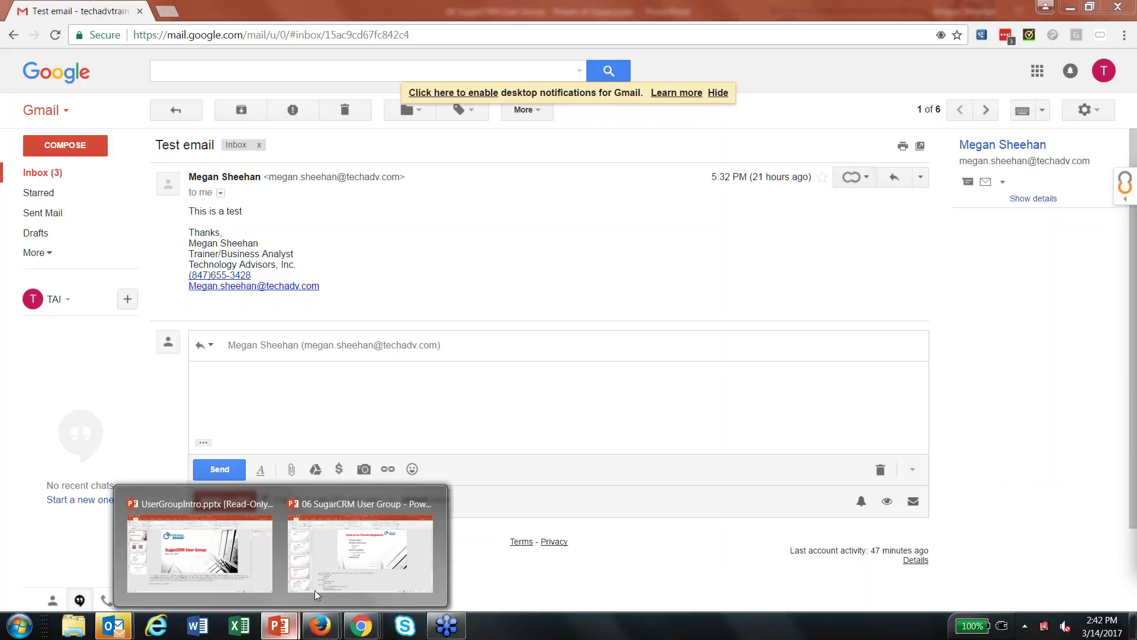
pyautogui.click(314, 590)
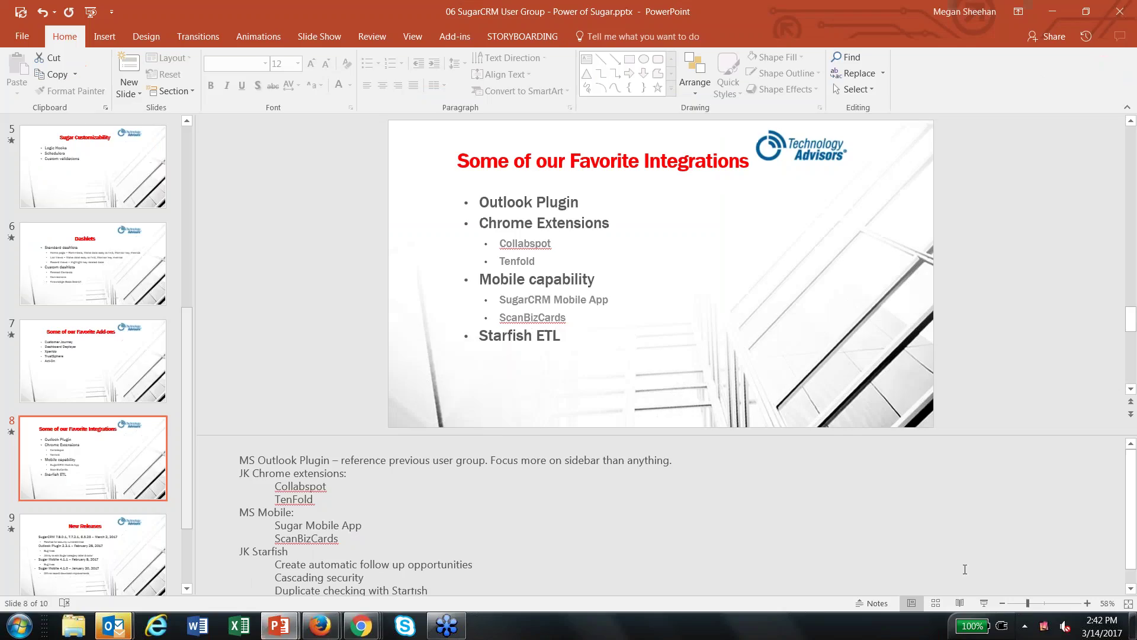
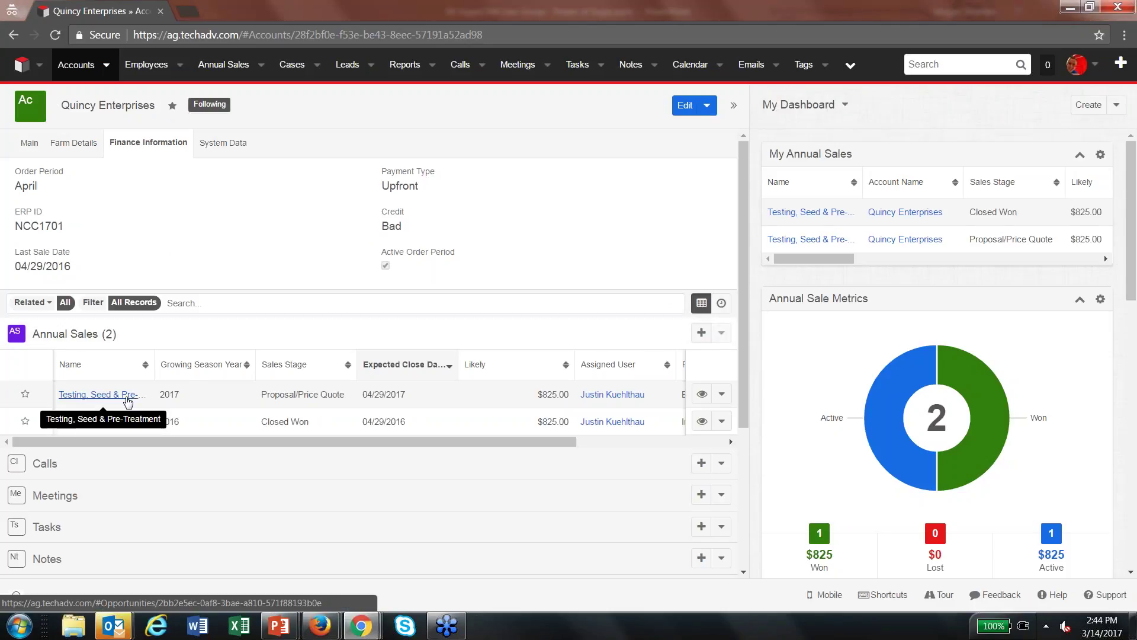
# Open the 2017 Testing, Seed & Pre-Treatment annual sale of Quincy Enterprises, enable Generate Followup Opportunity, and save the record
pyautogui.click(114, 398)
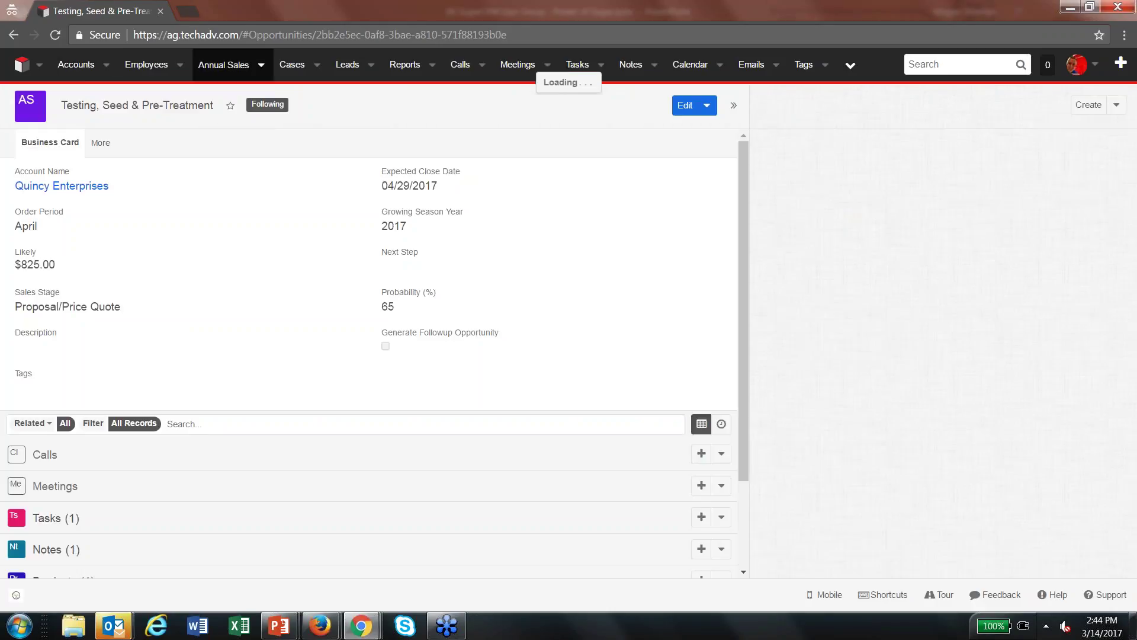
pyautogui.click(683, 108)
pyautogui.click(385, 368)
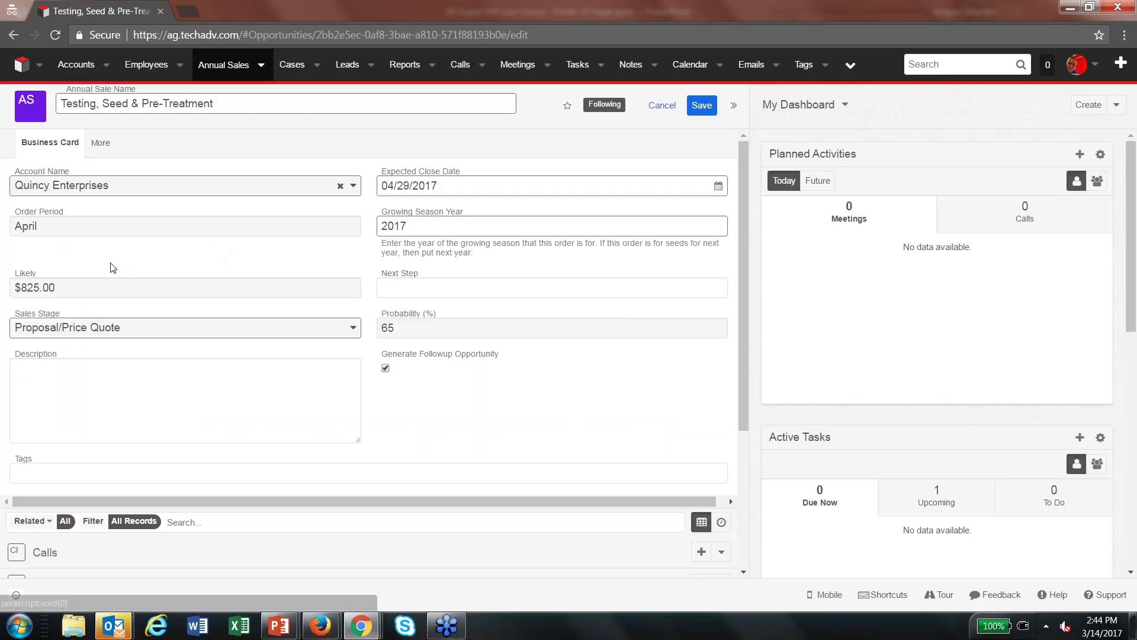
pyautogui.click(699, 107)
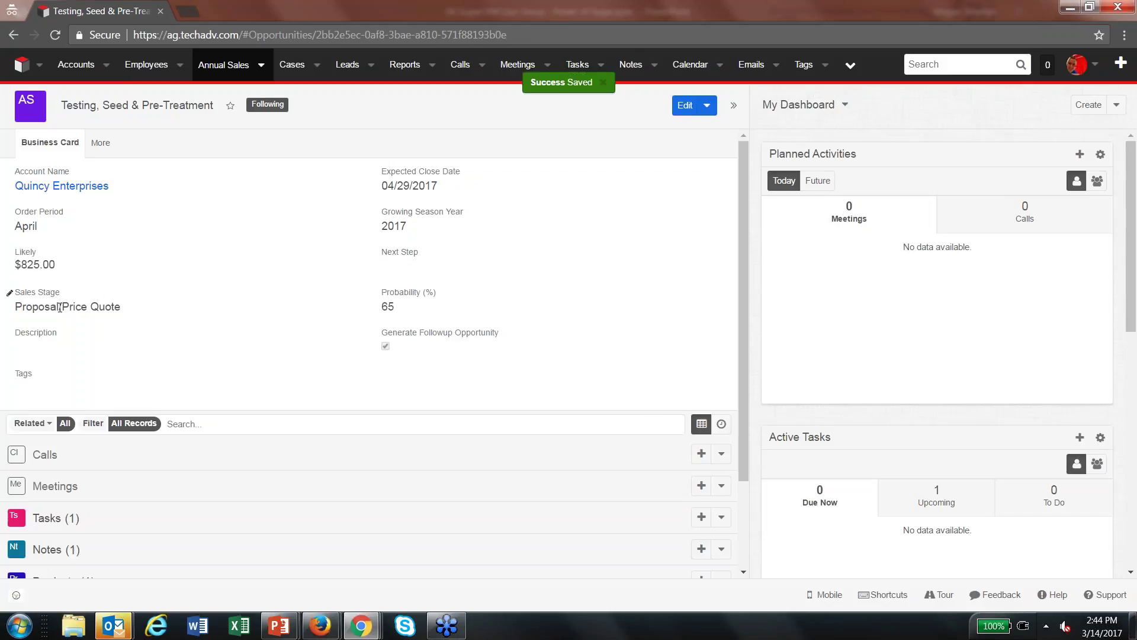
# Set the annual sale's Sales Stage to Closed Won and save it
pyautogui.doubleClick(60, 308)
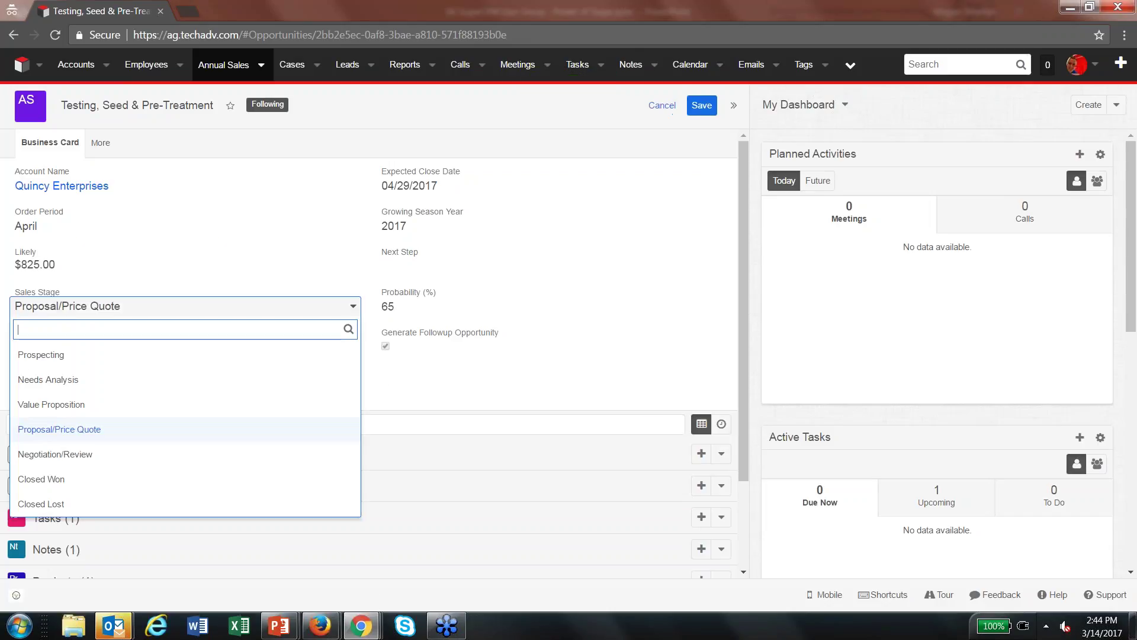
pyautogui.click(59, 479)
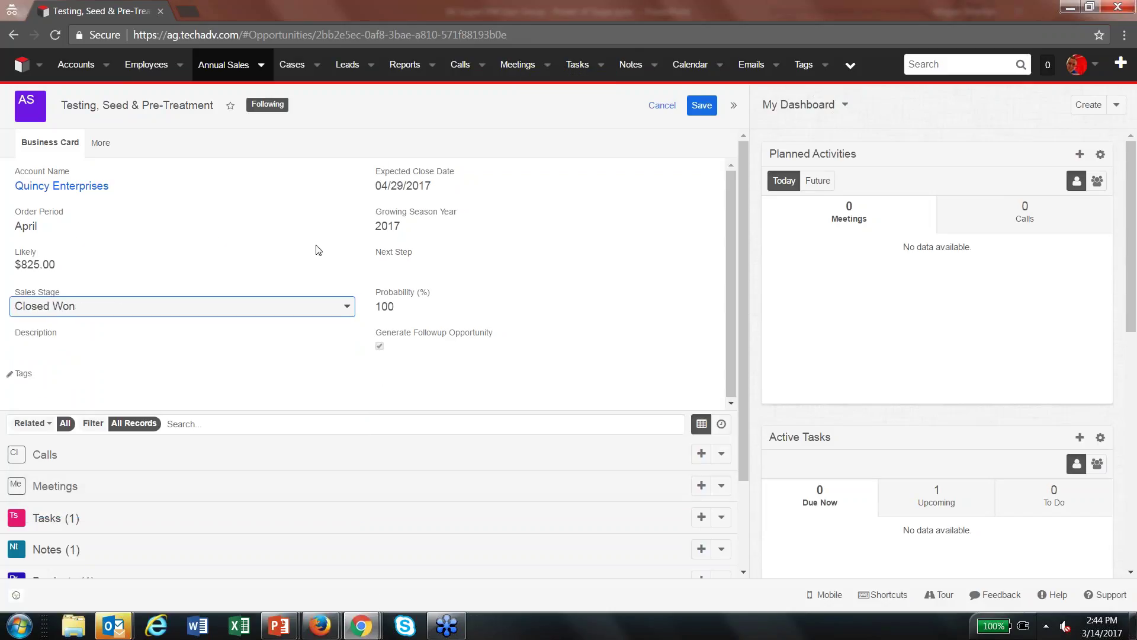
pyautogui.click(701, 106)
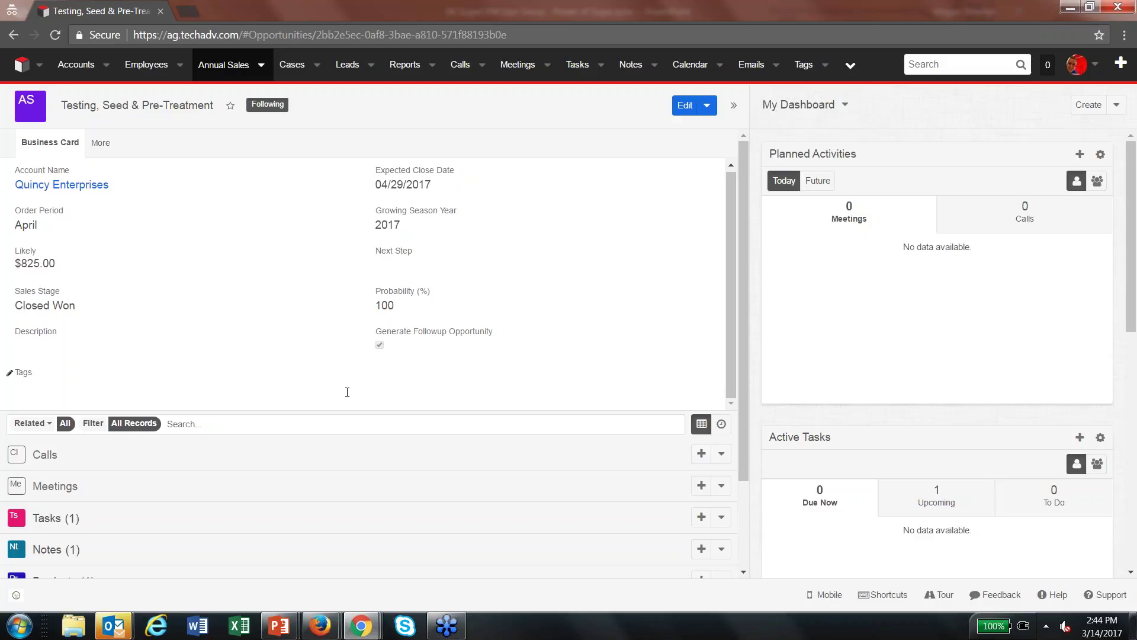
# Look over the sale's related records, return to the Quincy Enterprises account, and check the 2018 annual sale's expected close date
pyautogui.moveTo(743, 408); pyautogui.dragTo(750, 493)
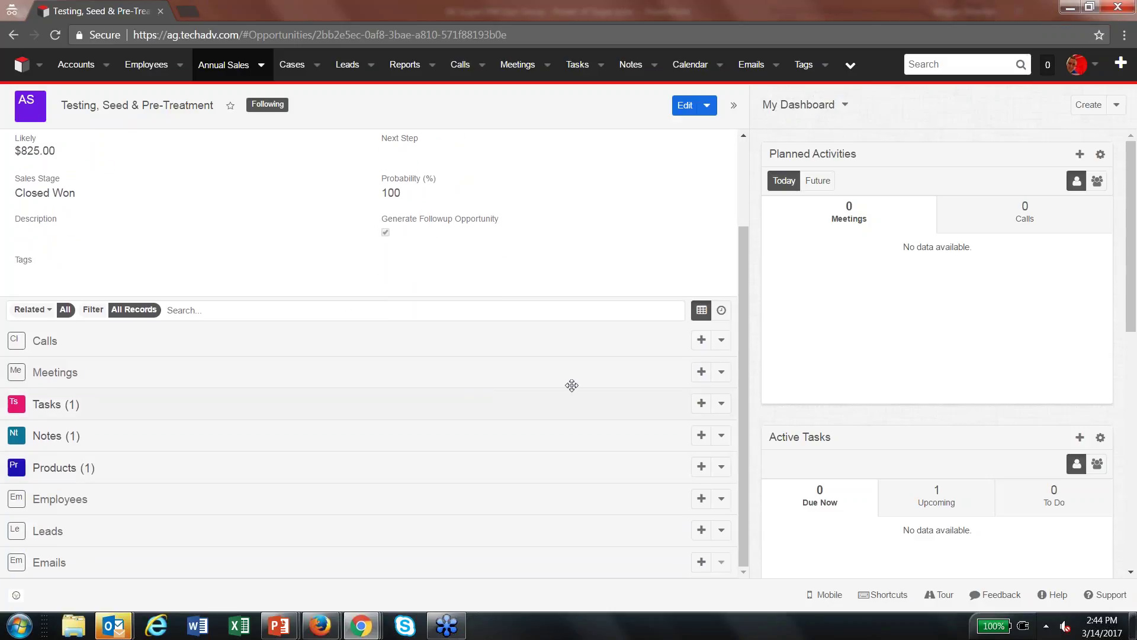
pyautogui.moveTo(739, 396); pyautogui.dragTo(725, 275)
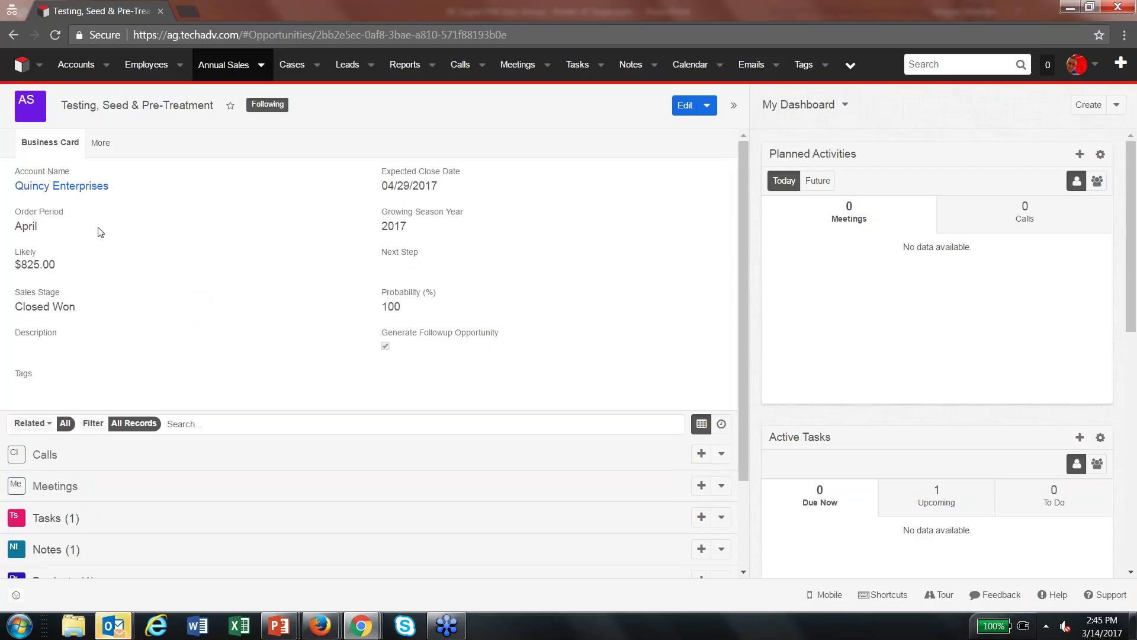
pyautogui.click(78, 187)
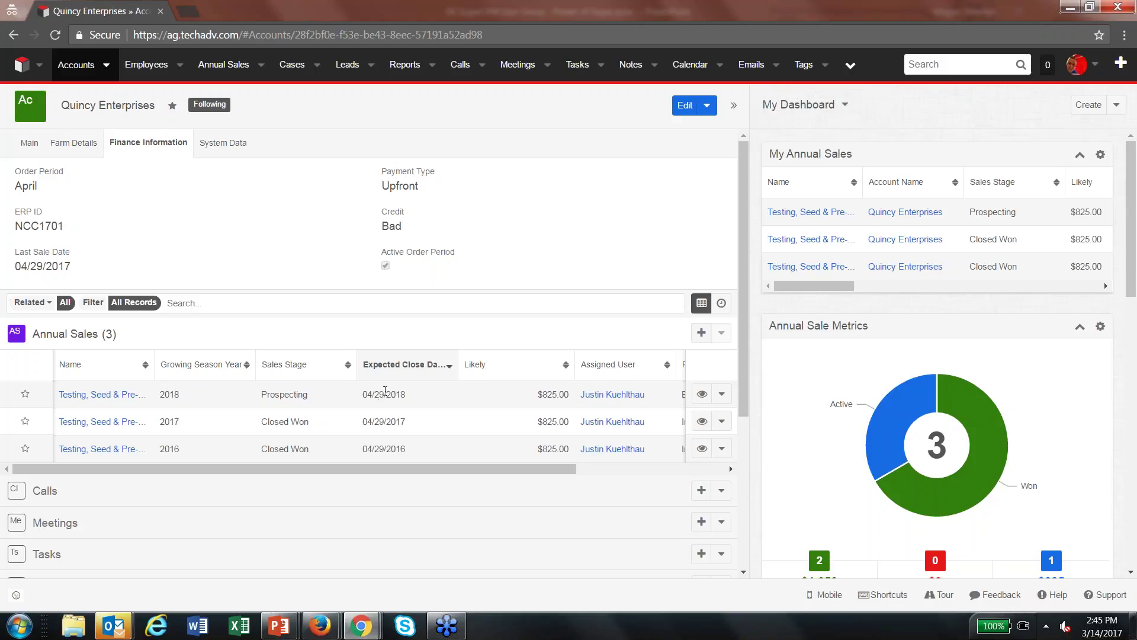
pyautogui.moveTo(407, 395); pyautogui.dragTo(362, 395)
pyautogui.click(410, 396)
# Open the 2018 Testing, Seed & Pre-Treatment annual sale, view its related task, and return to the Quincy Enterprises account
pyautogui.click(122, 397)
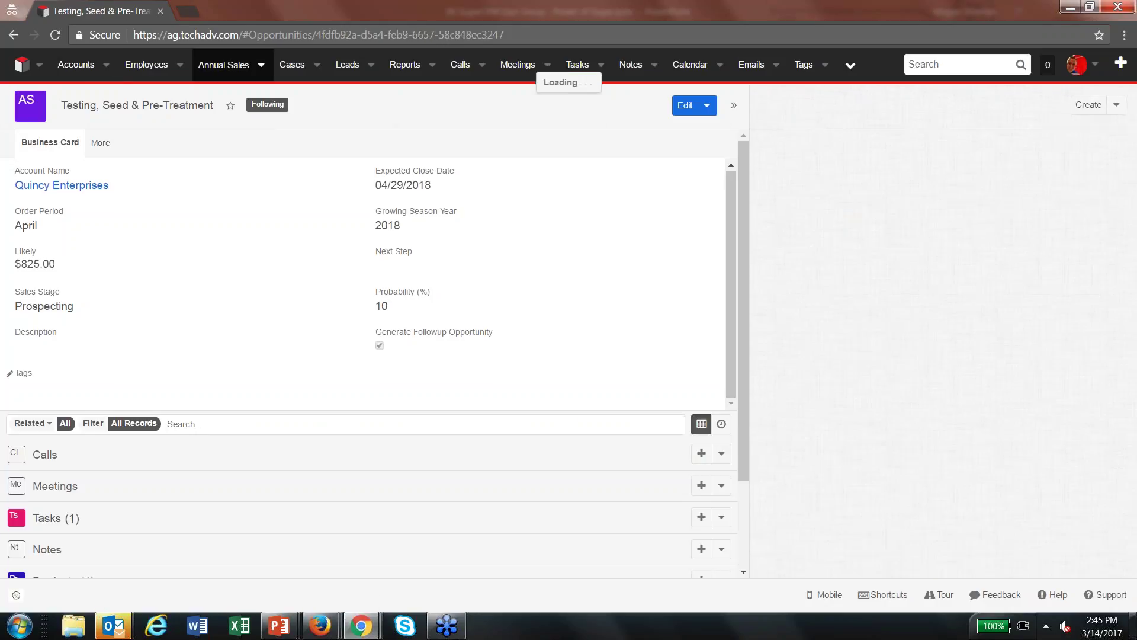
pyautogui.click(88, 445)
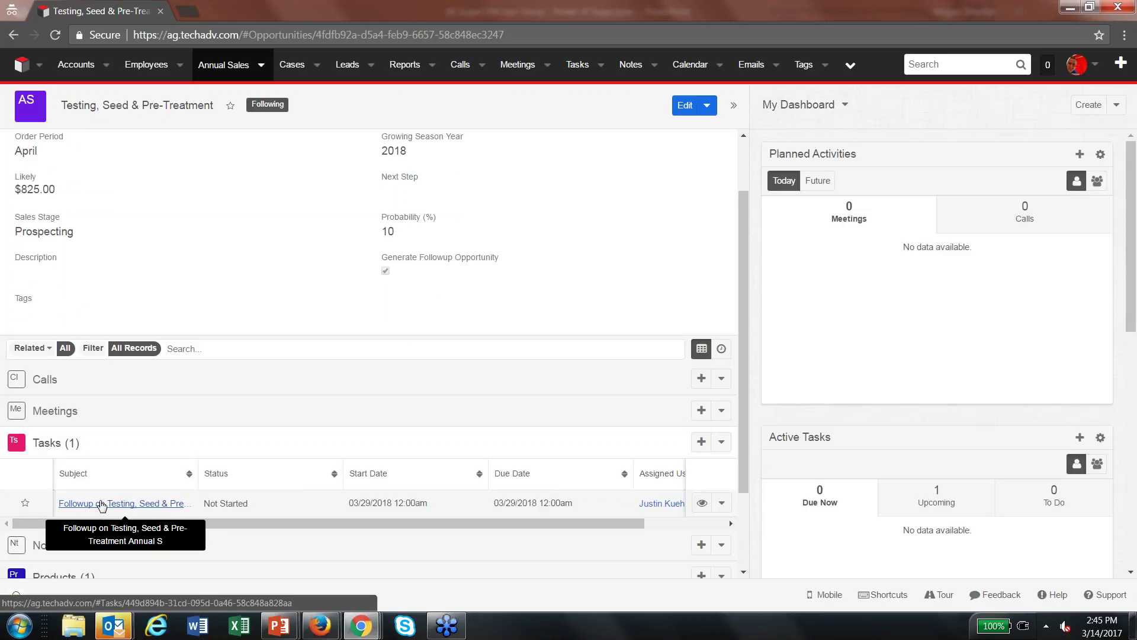
pyautogui.scroll(2, 77, 356)
pyautogui.click(57, 188)
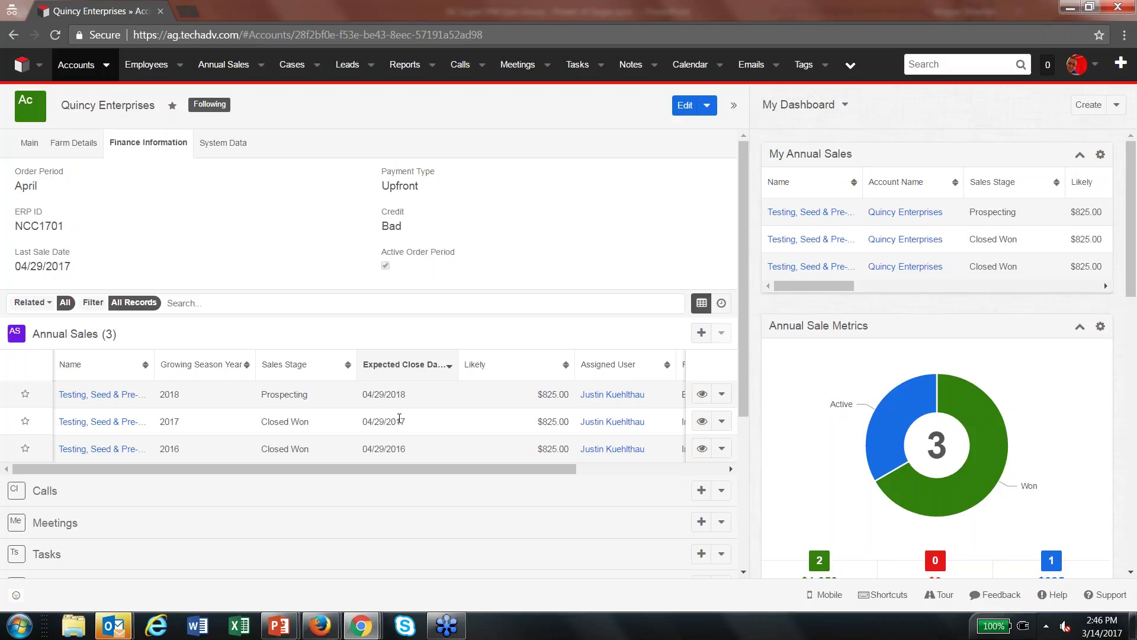
# Switch to the "06 SugarCRM User Group" presentation in PowerPoint and start the slide show, advancing to the New Releases slide
pyautogui.moveTo(285, 633)
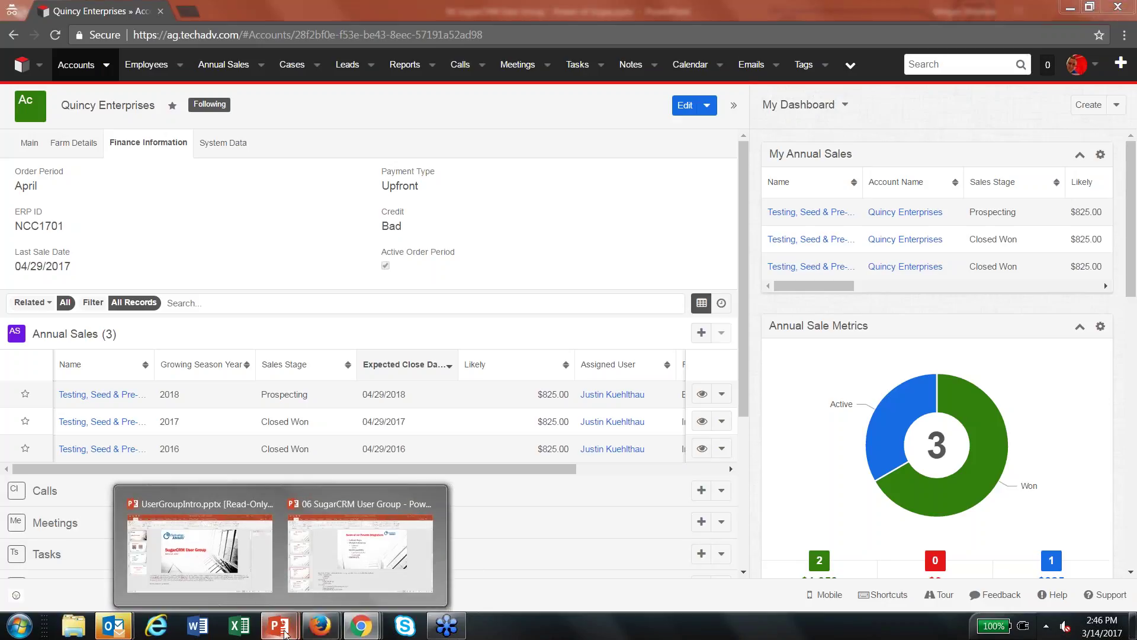
pyautogui.click(357, 530)
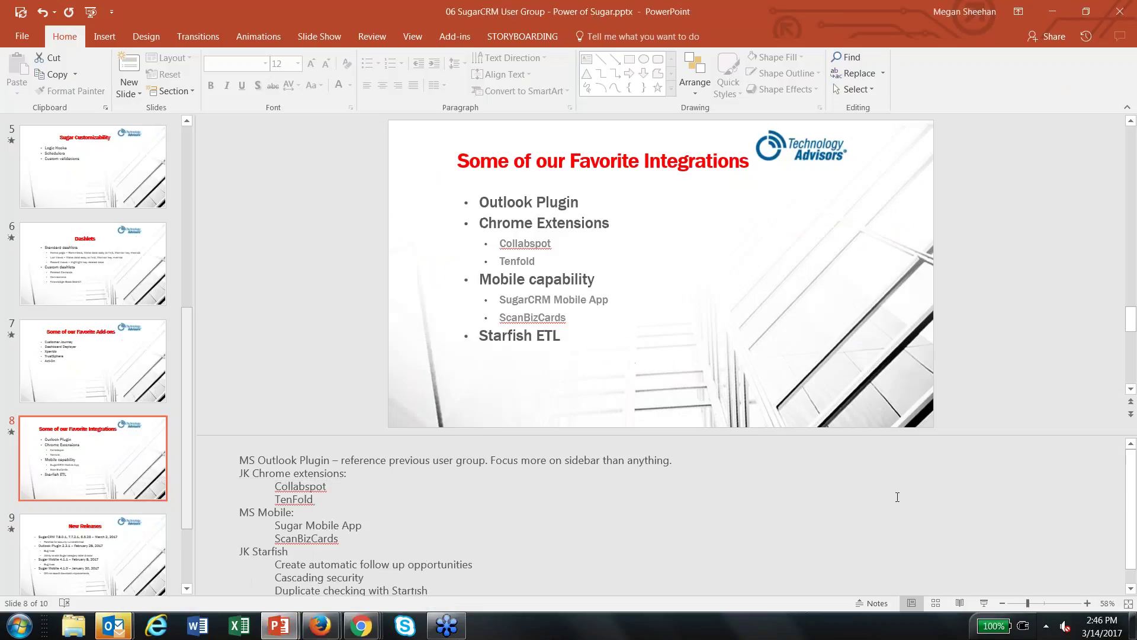
pyautogui.click(984, 603)
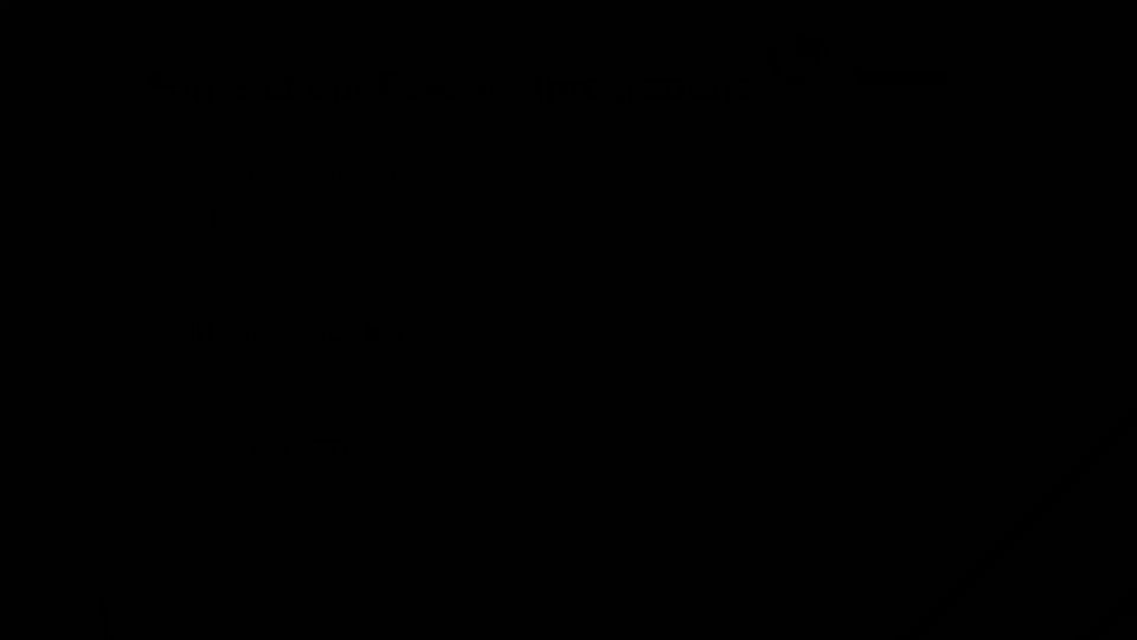
pyautogui.press('Right')
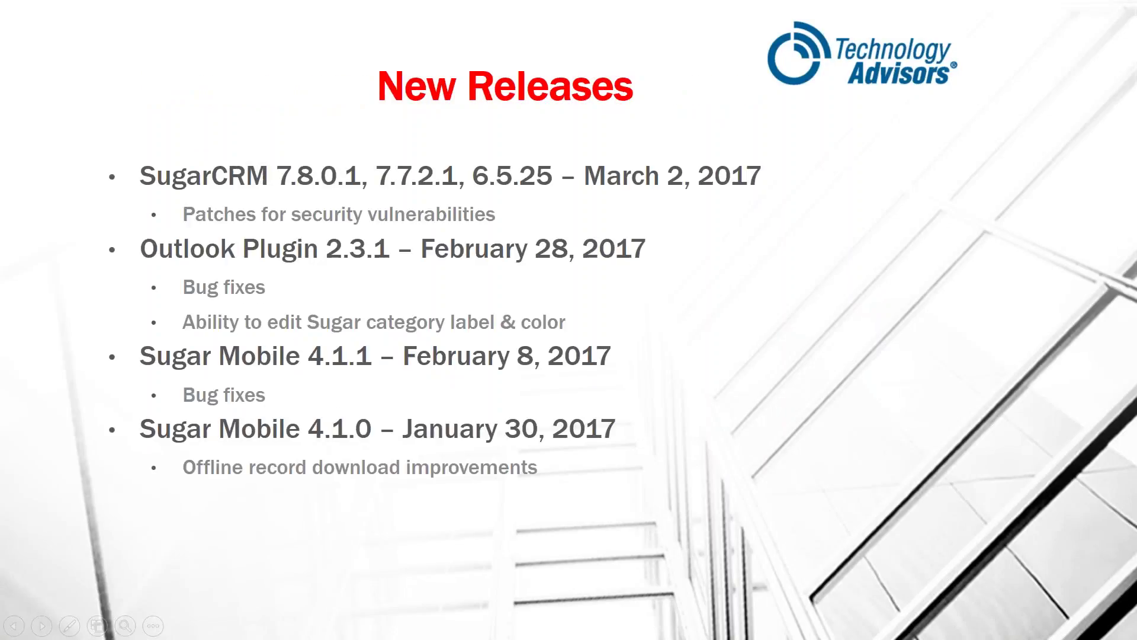